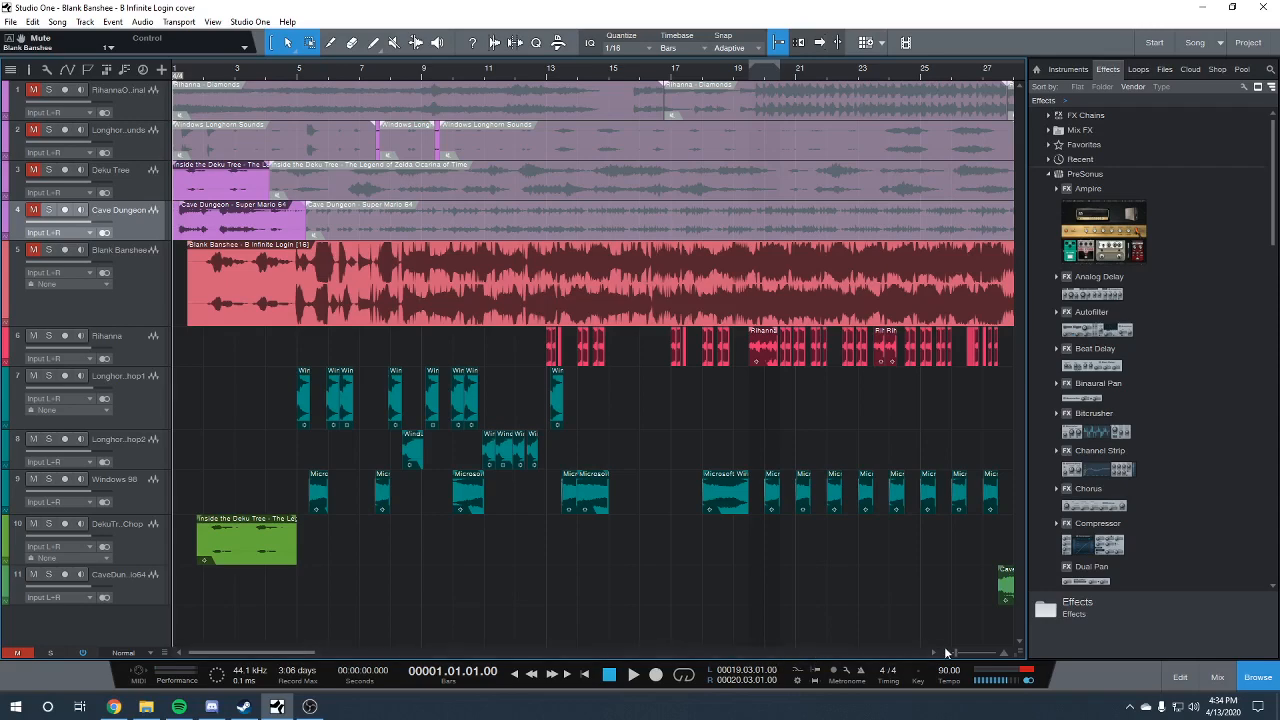
Solo the original Rihanna track and play its short Diamonds excerpt at bar 40
{"action": "left_click_drag", "start_coordinate": [955, 647], "coordinate": [959, 649]}
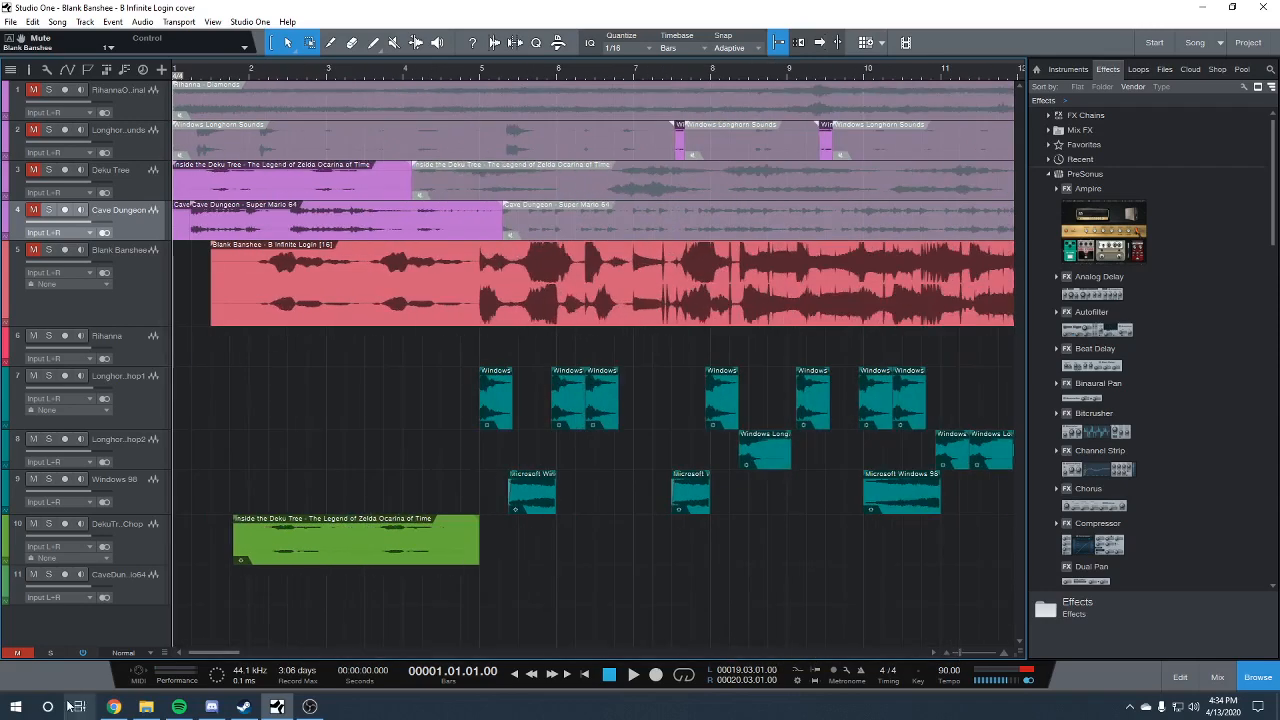
{"action": "left_click_drag", "start_coordinate": [221, 652], "coordinate": [388, 627]}
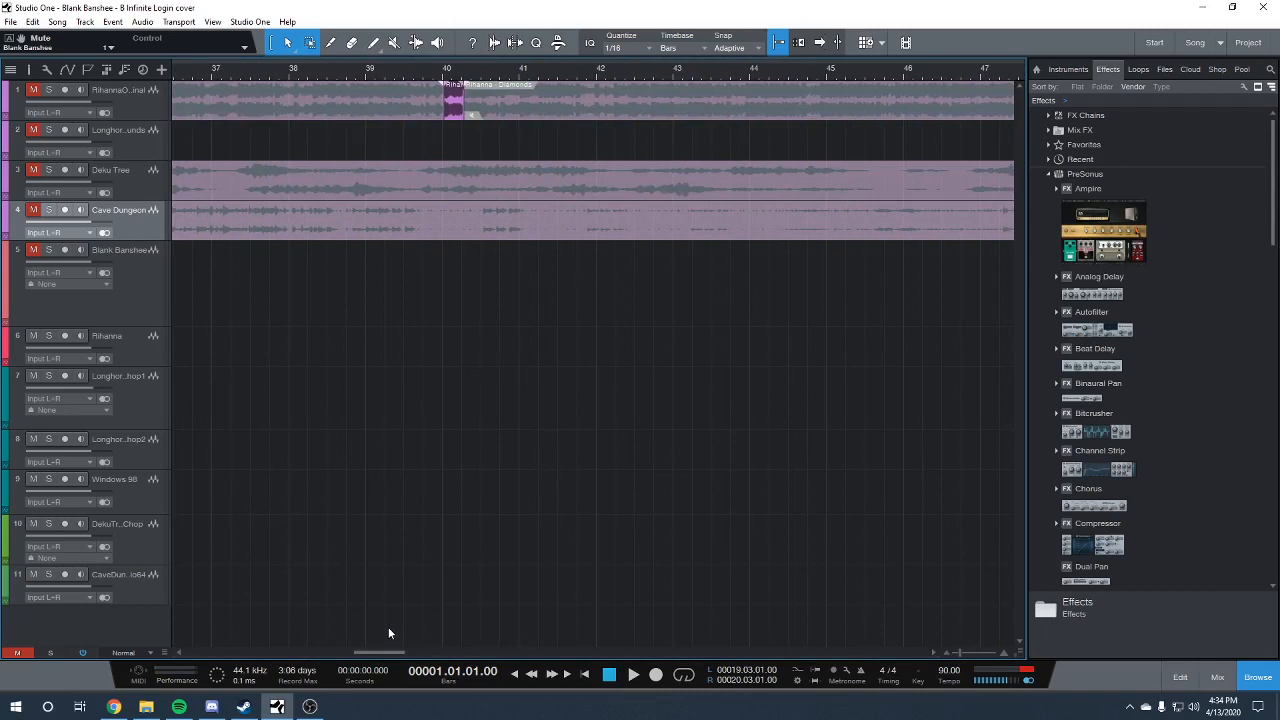
{"action": "left_click", "coordinate": [48, 89]}
{"action": "left_click", "coordinate": [446, 77]}
{"action": "key", "text": "space"}
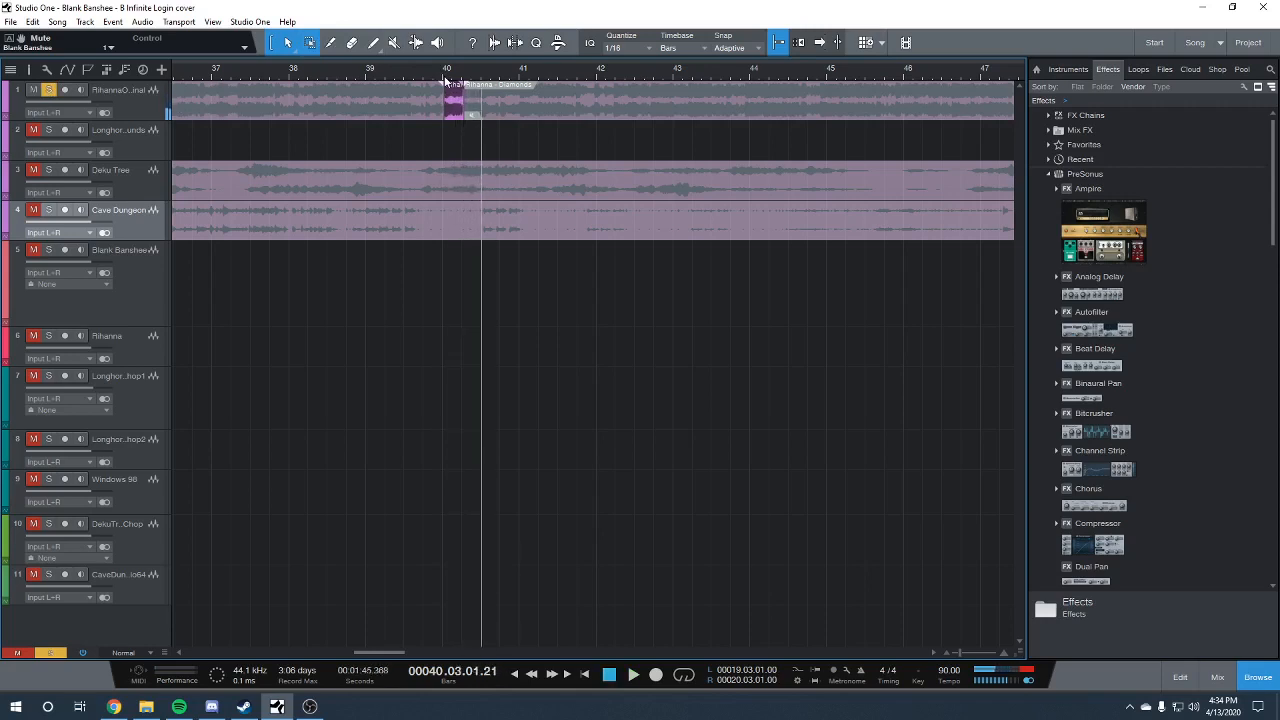
{"action": "key", "text": "space"}
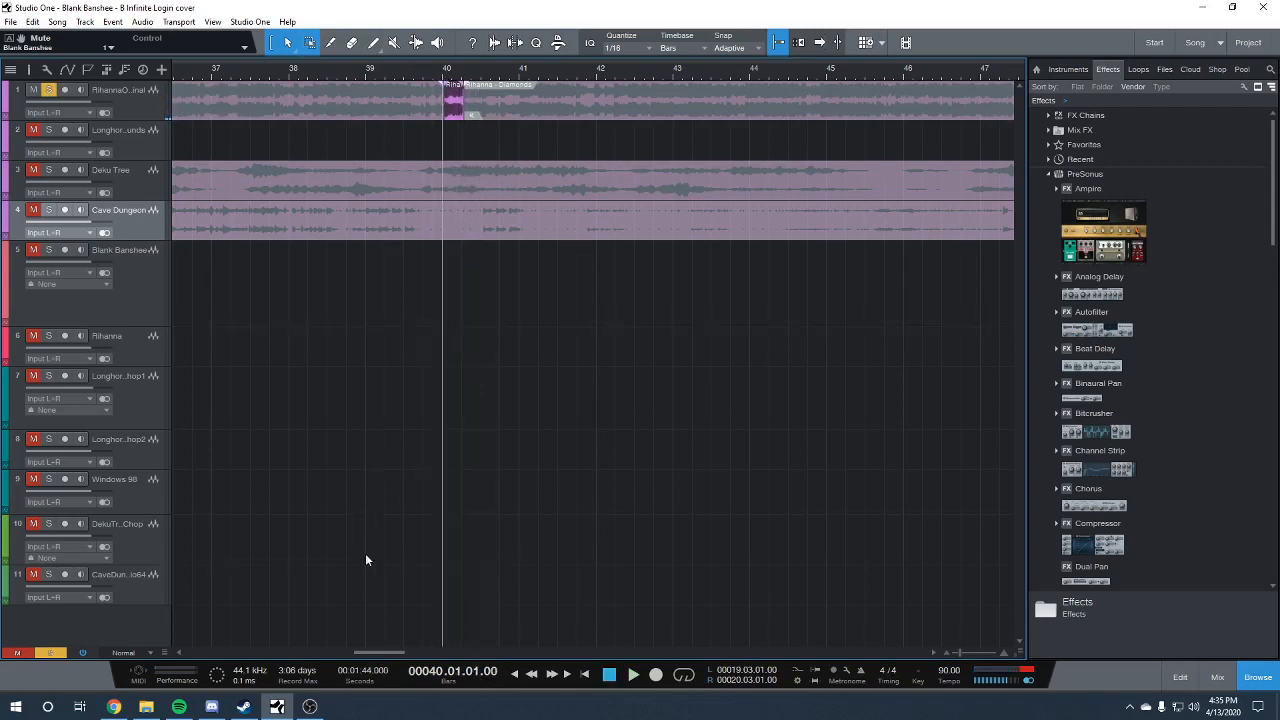
Play the longer Rihanna Diamonds excerpt starting at bar 59, and take the track out of solo
{"action": "left_click_drag", "start_coordinate": [367, 649], "coordinate": [448, 644]}
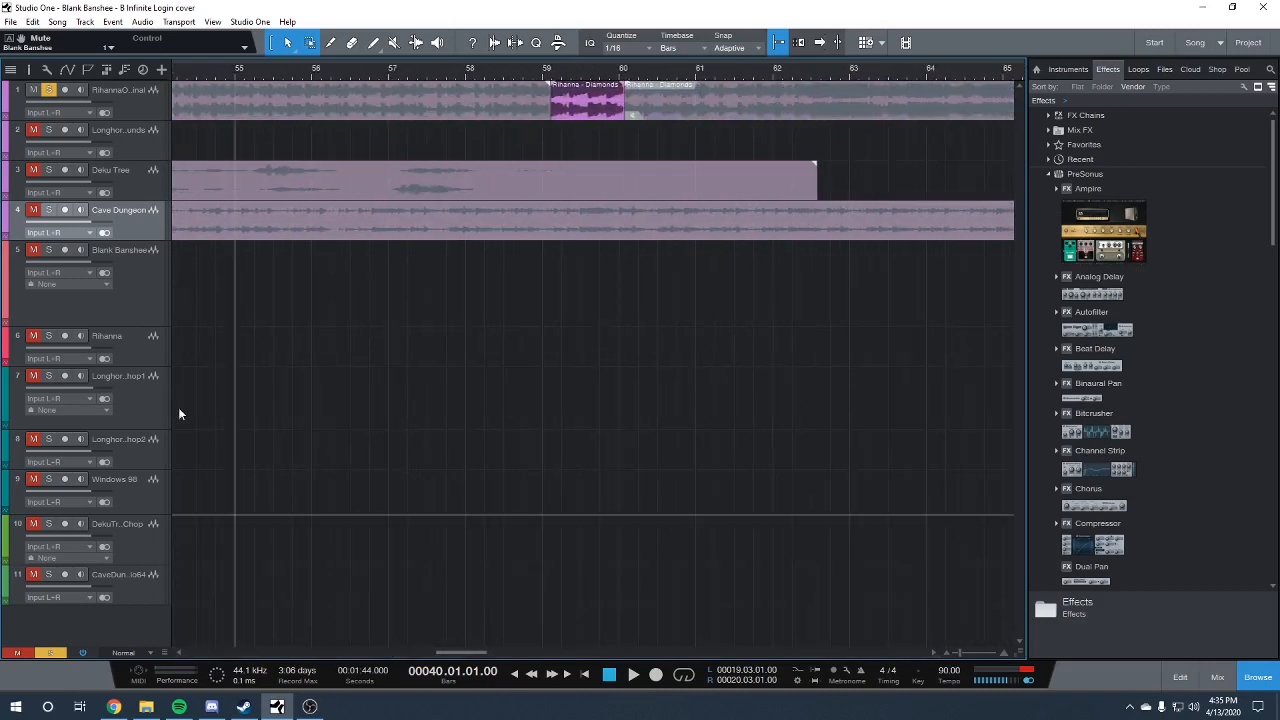
{"action": "left_click", "coordinate": [548, 72]}
{"action": "key", "text": "space"}
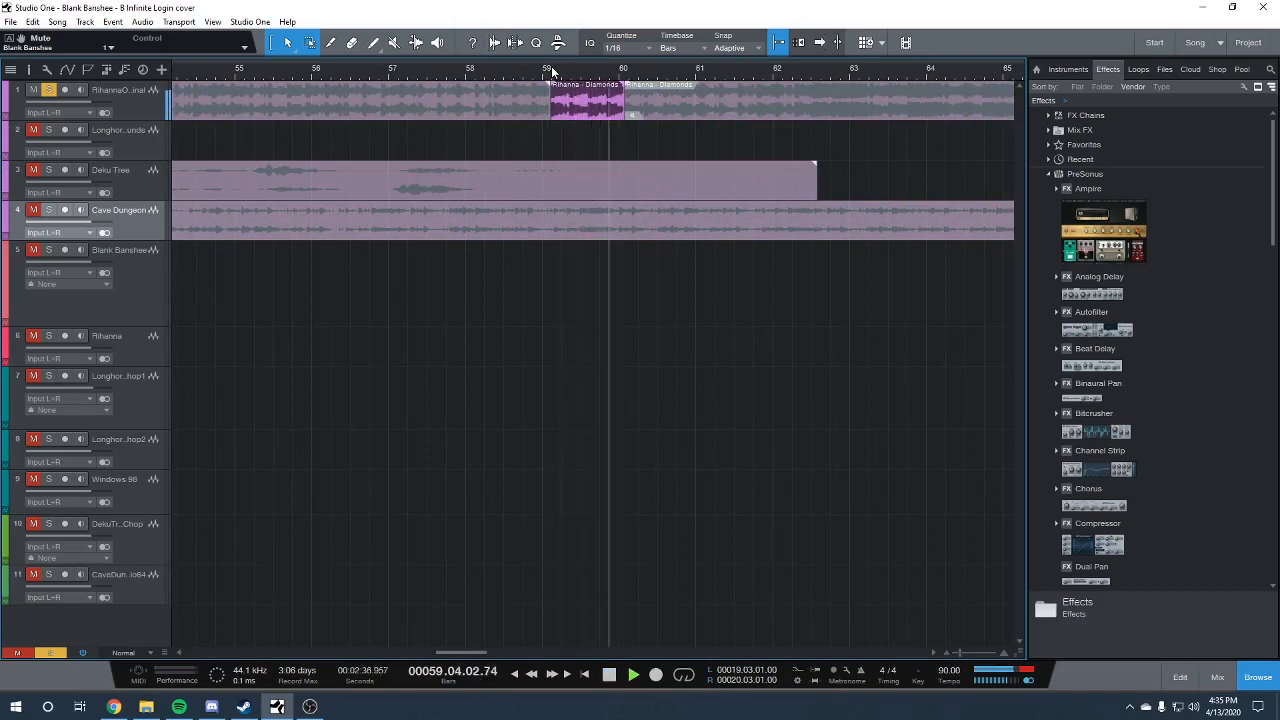
{"action": "left_click", "coordinate": [553, 71]}
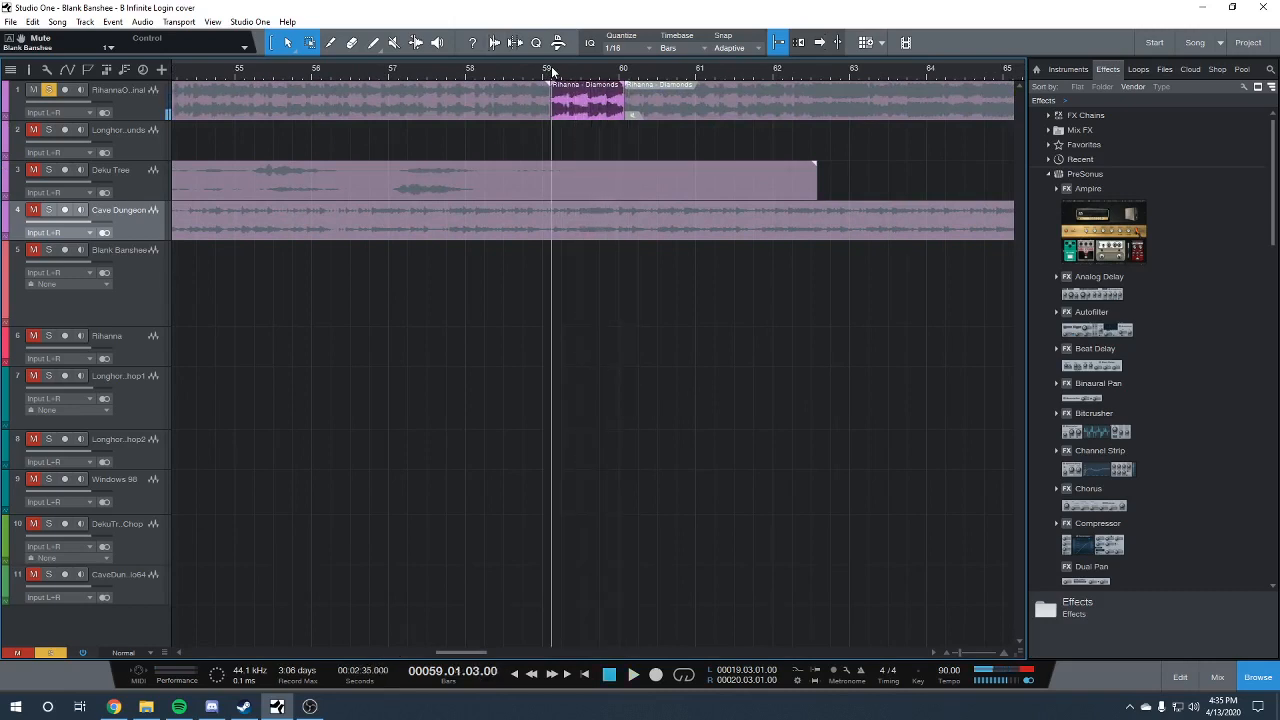
{"action": "left_click_drag", "start_coordinate": [957, 654], "coordinate": [954, 652]}
{"action": "left_click_drag", "start_coordinate": [460, 652], "coordinate": [203, 624]}
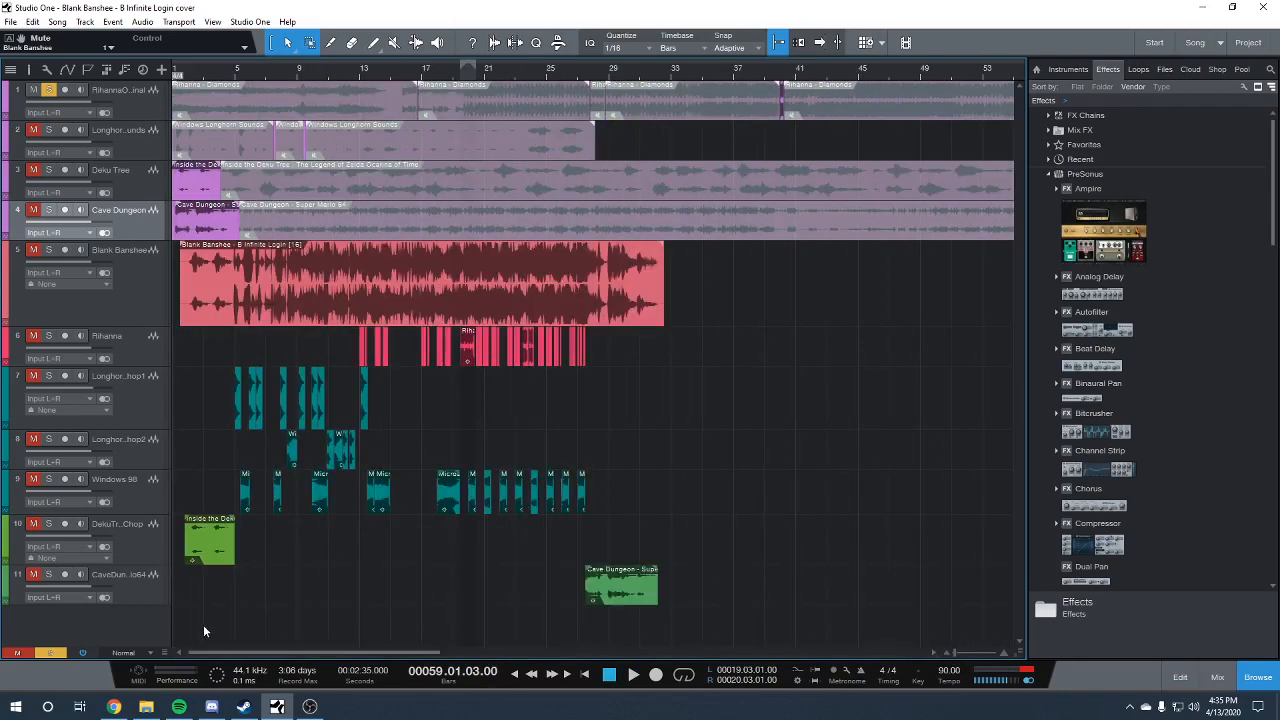
{"action": "left_click", "coordinate": [49, 89]}
Solo the original Windows Longhorn Sounds track and play its first short excerpt from around bar 7, beat 3
{"action": "left_click", "coordinate": [49, 129]}
{"action": "left_click", "coordinate": [270, 70]}
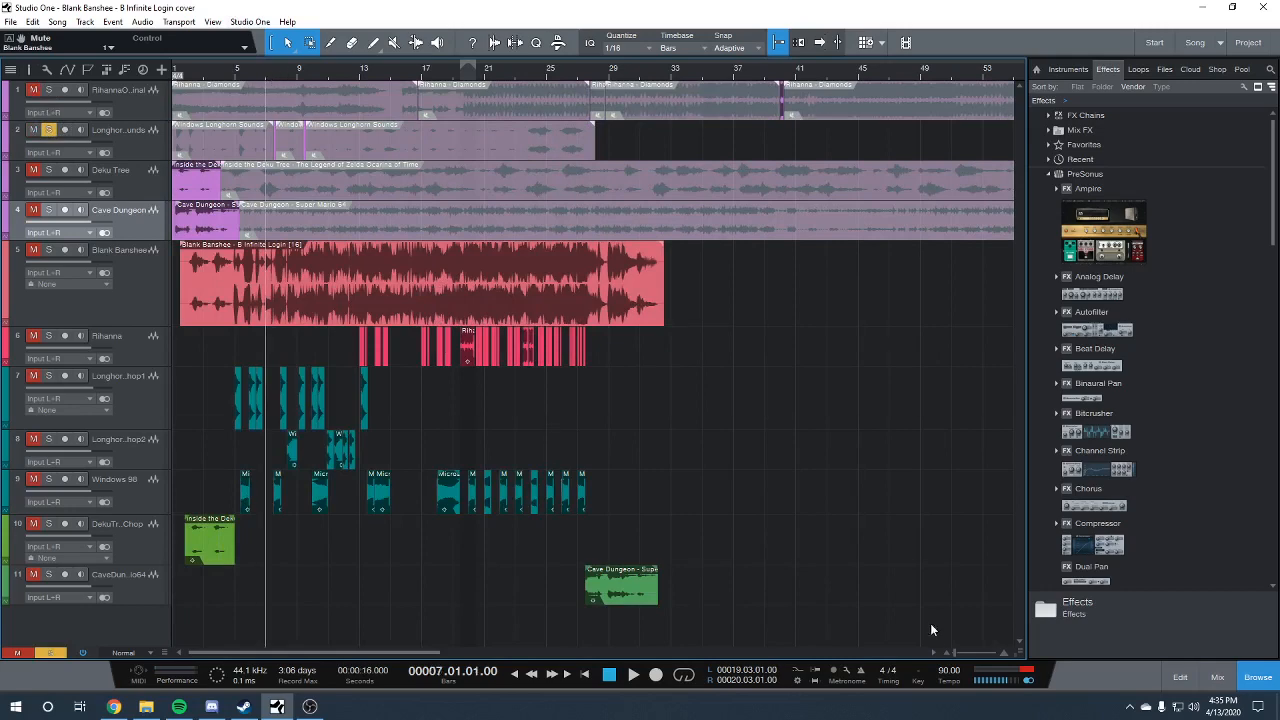
{"action": "left_click_drag", "start_coordinate": [953, 651], "coordinate": [964, 650]}
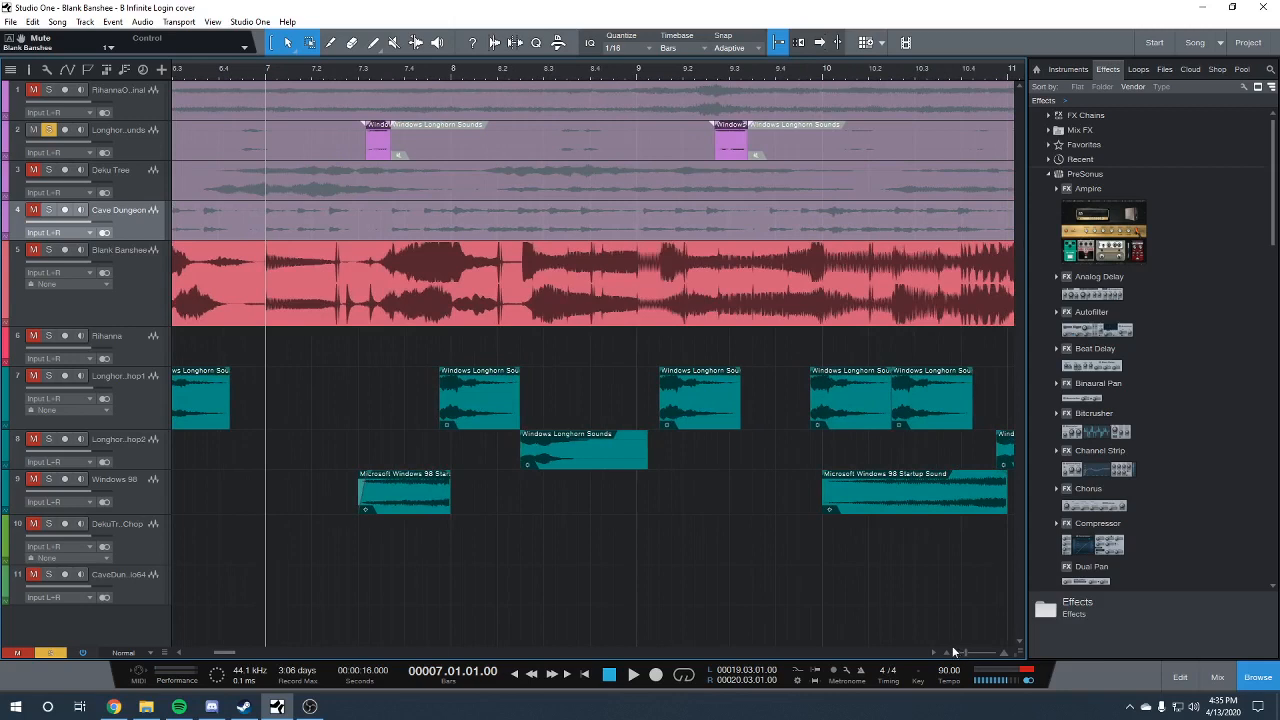
{"action": "left_click", "coordinate": [361, 73]}
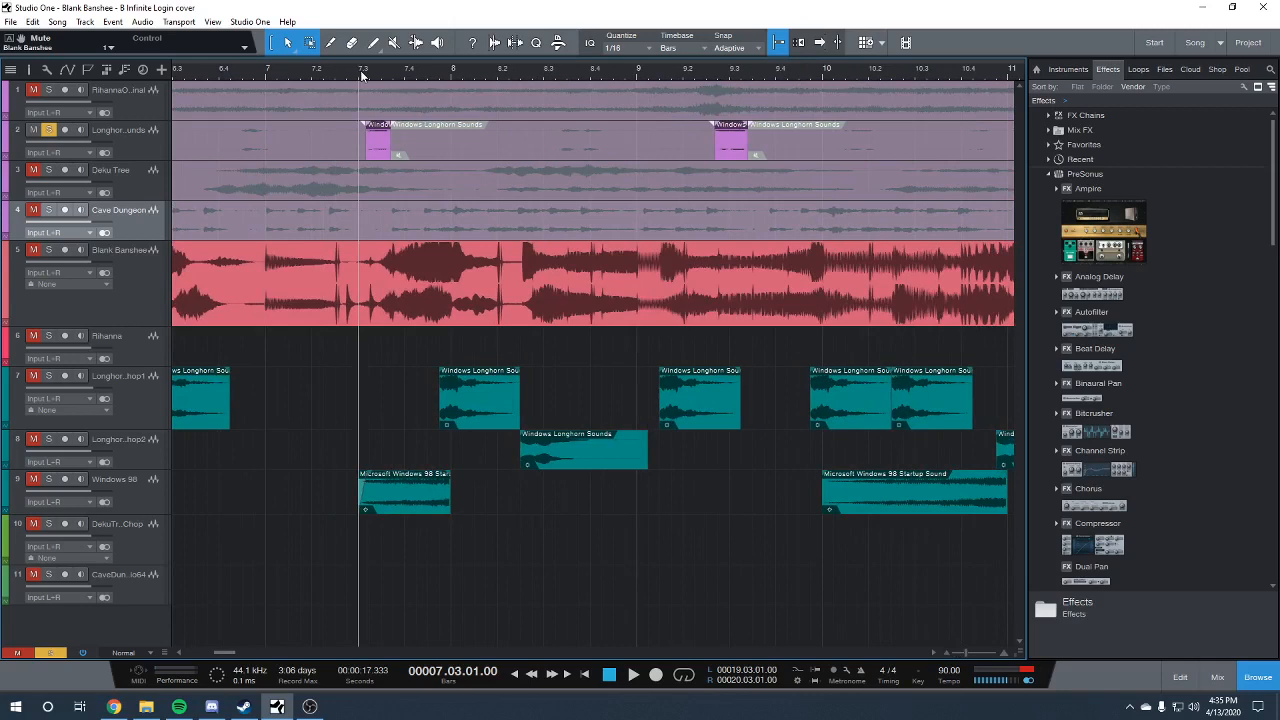
{"action": "left_click", "coordinate": [367, 75]}
{"action": "left_click", "coordinate": [361, 73]}
{"action": "key", "text": "space"}
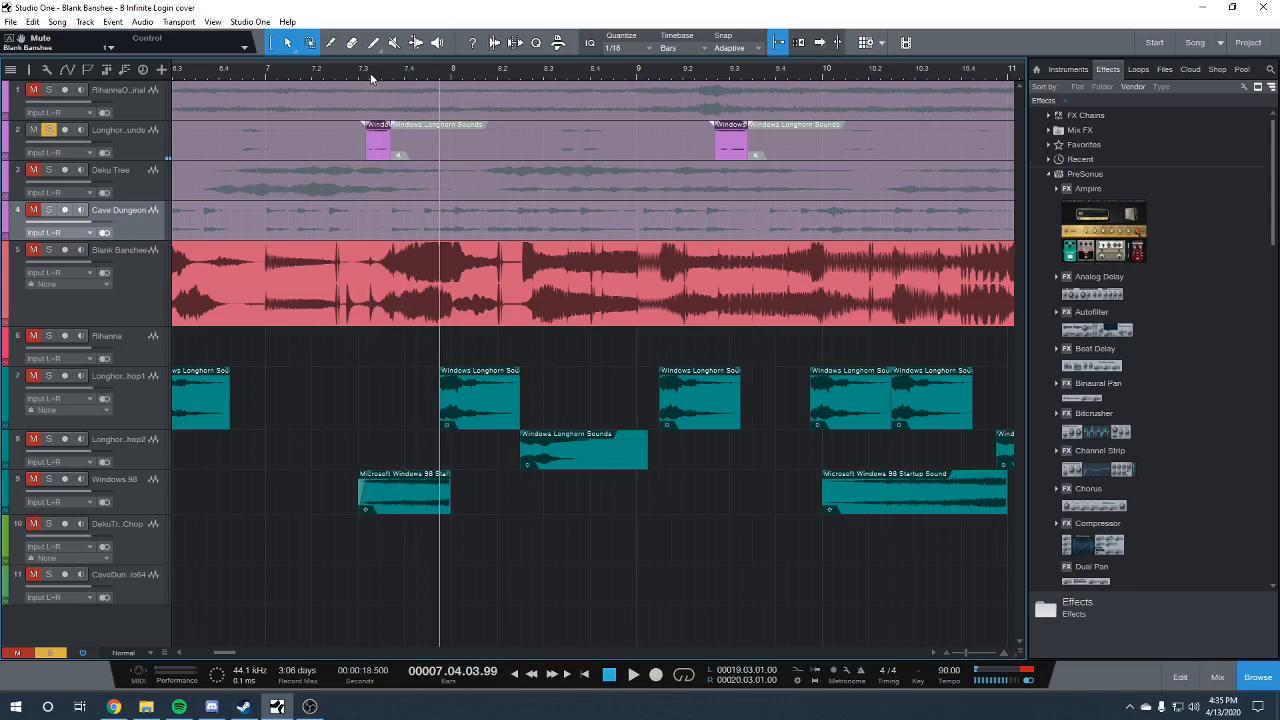
{"action": "left_click", "coordinate": [370, 74]}
{"action": "key", "text": "space"}
Play the second Windows Longhorn Sounds excerpt between bars 9 and 10, and unsolo the track
{"action": "left_click", "coordinate": [707, 73]}
{"action": "key", "text": "space"}
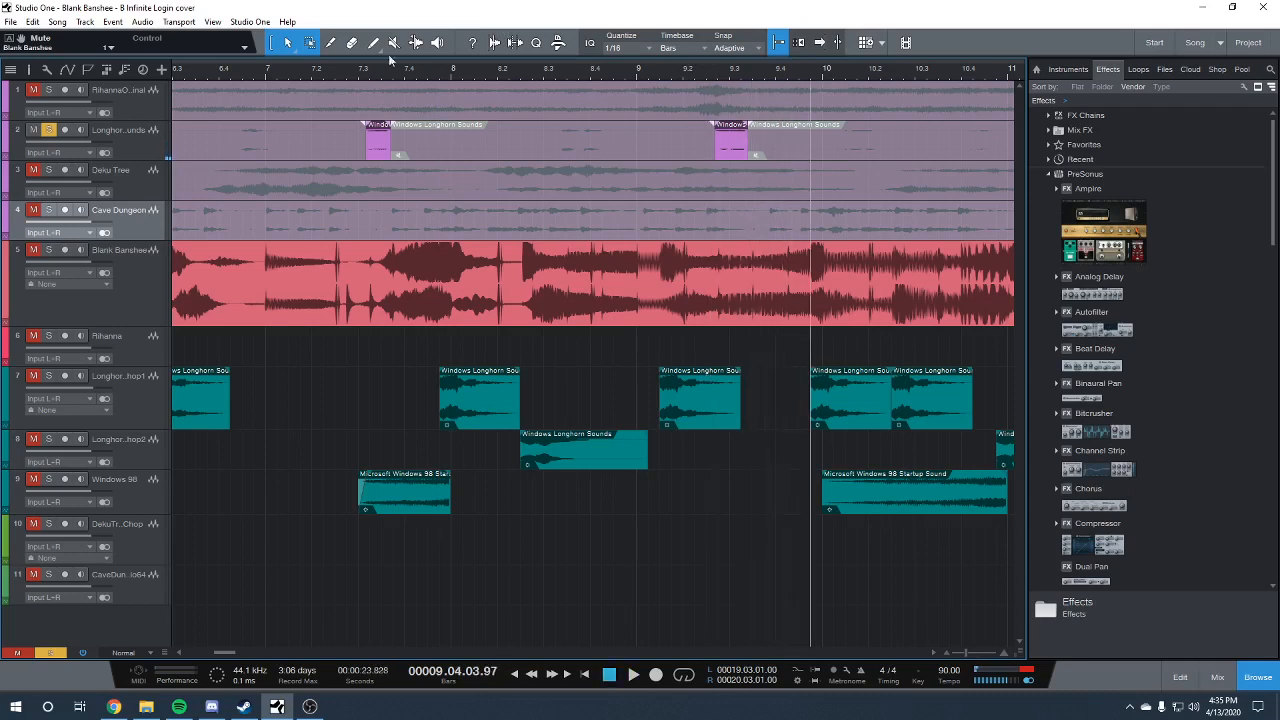
{"action": "left_click", "coordinate": [48, 130]}
Solo the original Deku Tree track, play its opening section from bar 1, beat 2, and unsolo it
{"action": "left_click", "coordinate": [49, 170]}
{"action": "left_click_drag", "start_coordinate": [228, 651], "coordinate": [188, 650]}
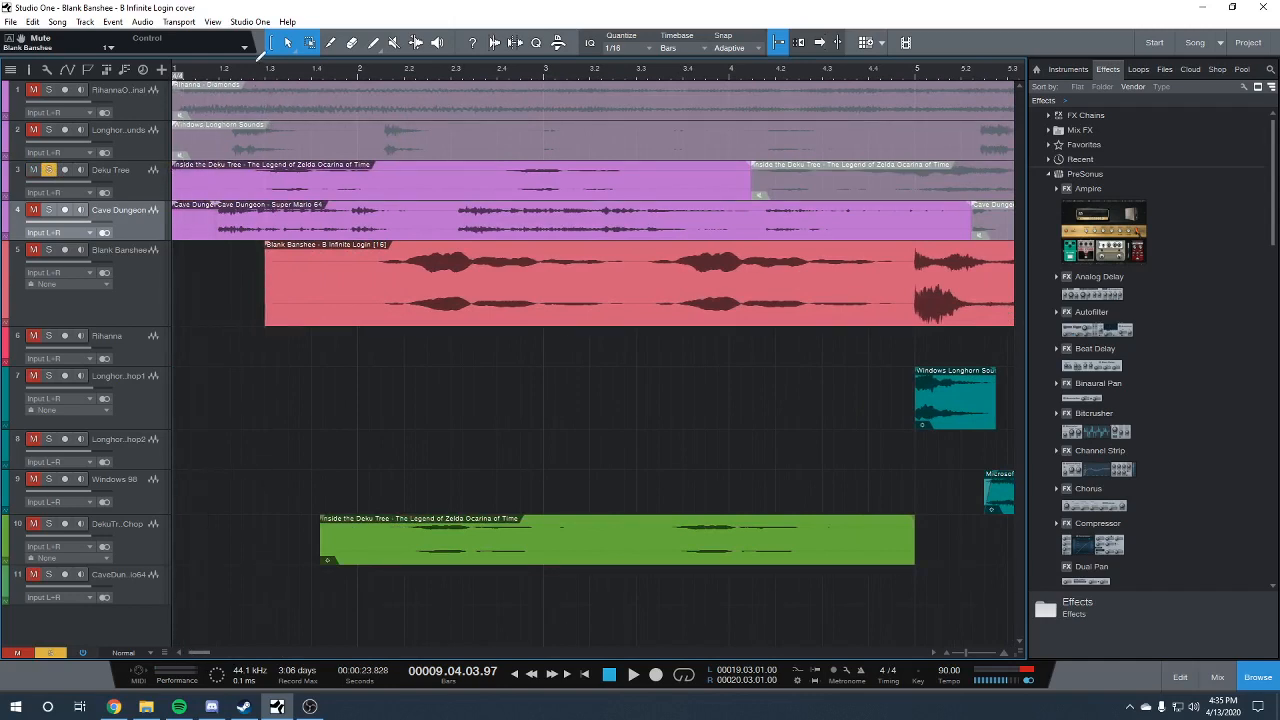
{"action": "left_click", "coordinate": [248, 72]}
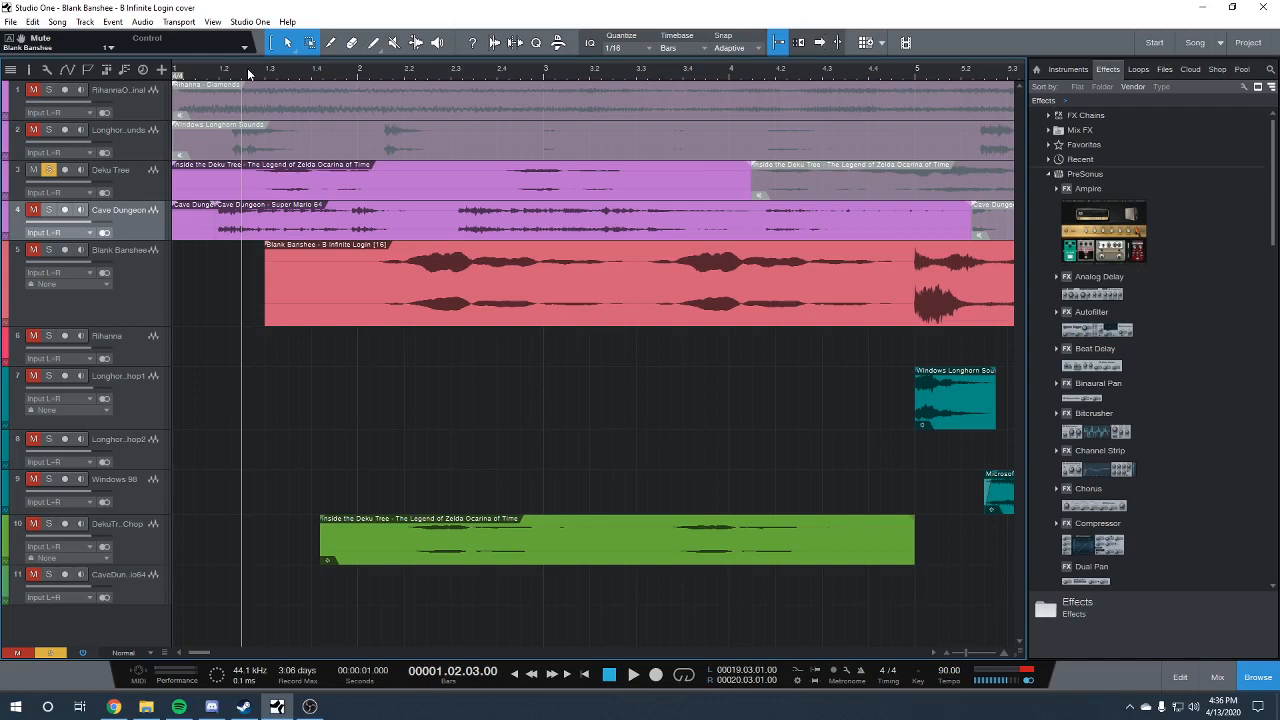
{"action": "key", "text": "space"}
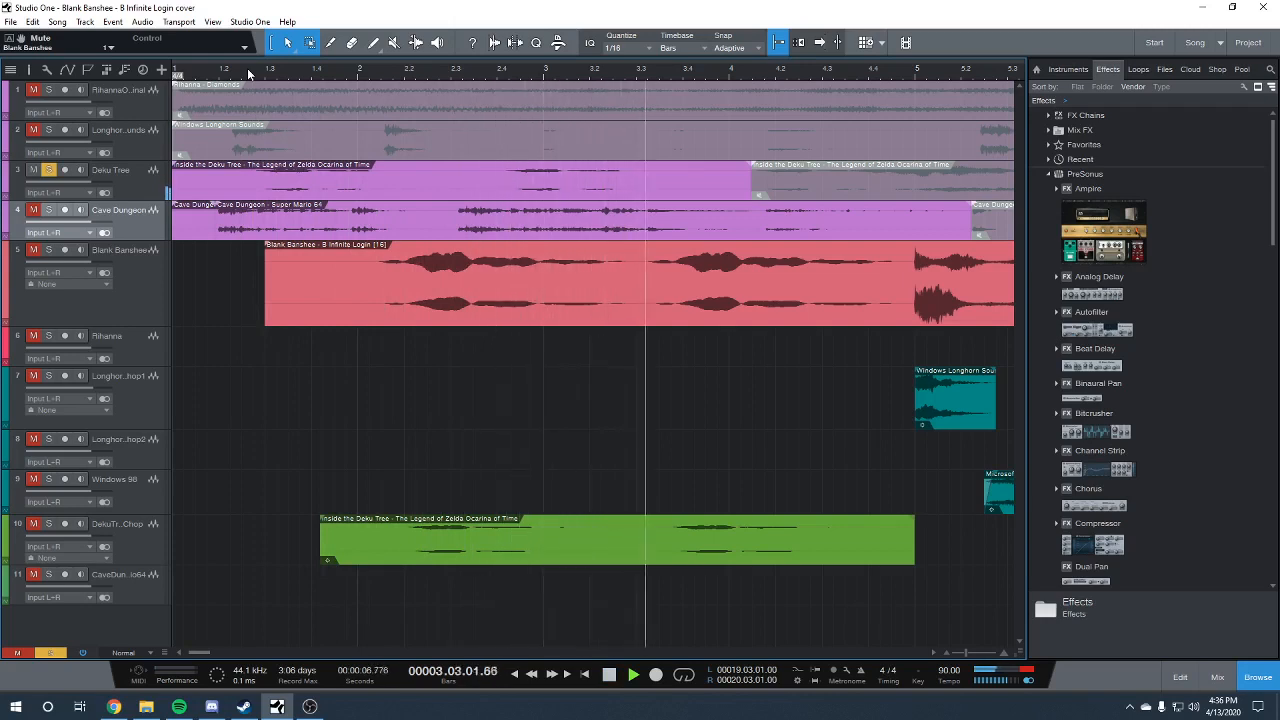
{"action": "key", "text": "space"}
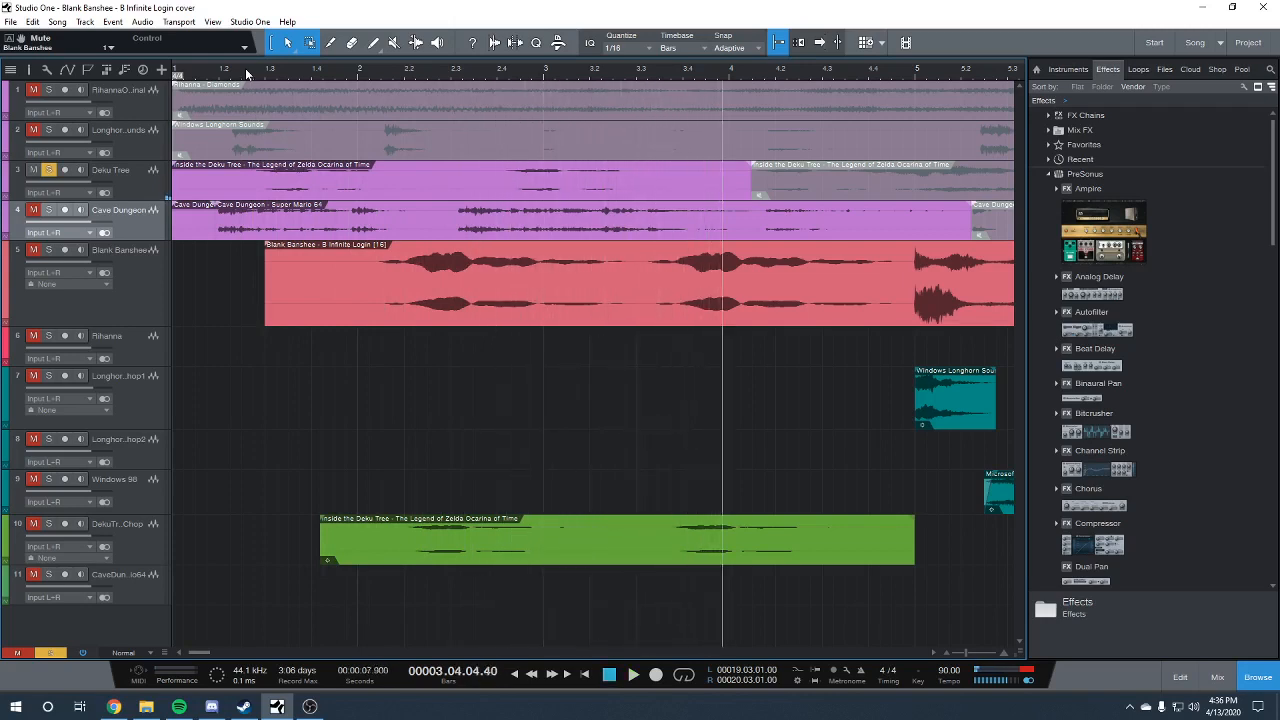
{"action": "left_click", "coordinate": [49, 170]}
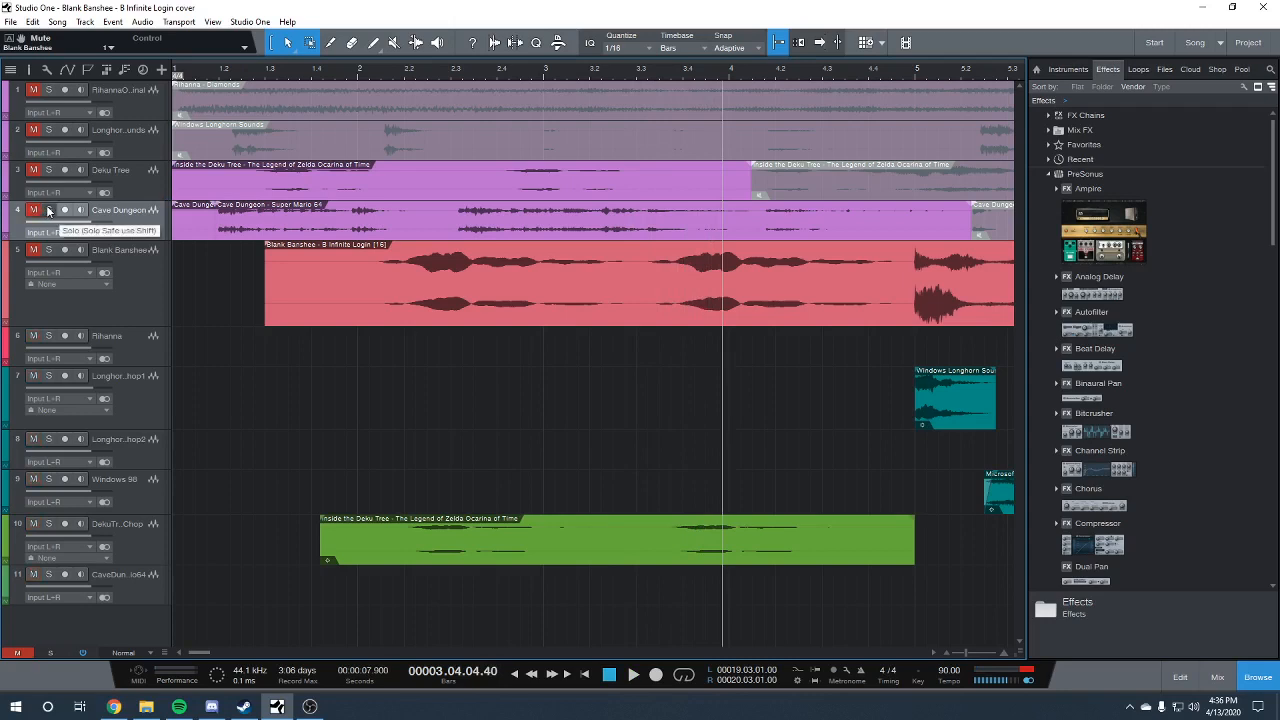
Solo the Cave Dungeon track, play its opening section from bar 1, beat 2, and unsolo it
{"action": "left_click", "coordinate": [49, 210]}
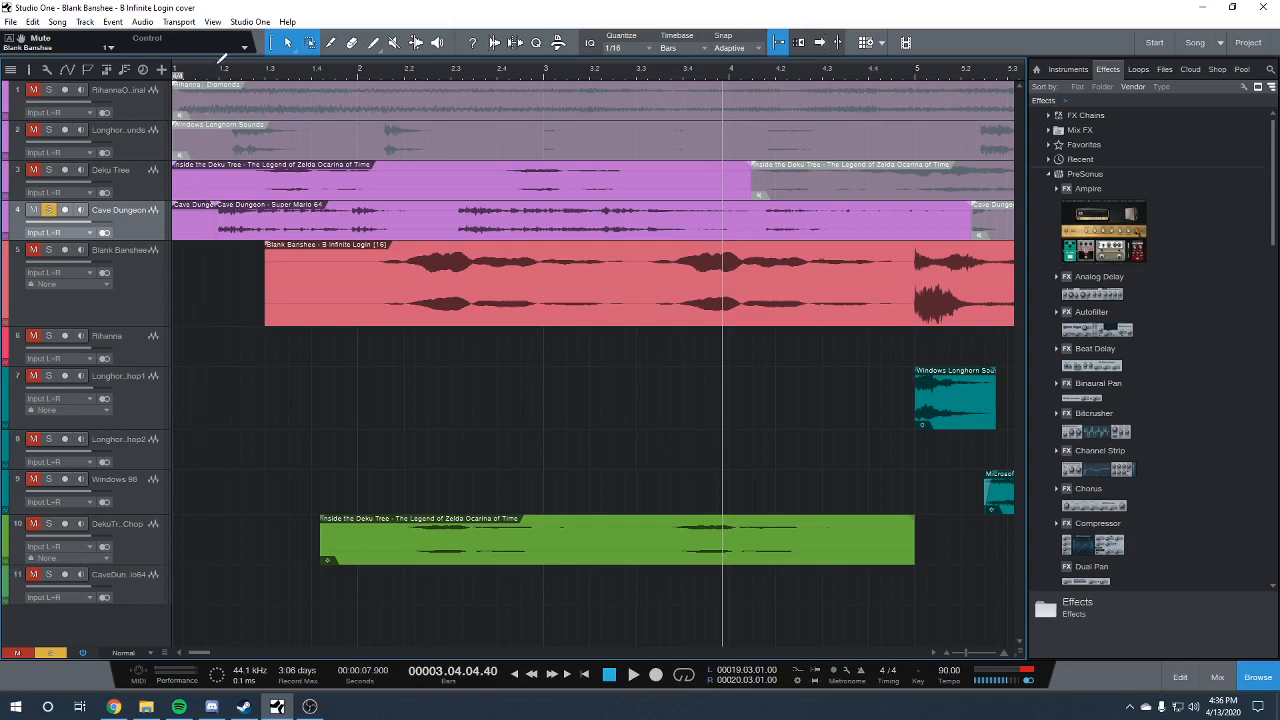
{"action": "key", "text": "space"}
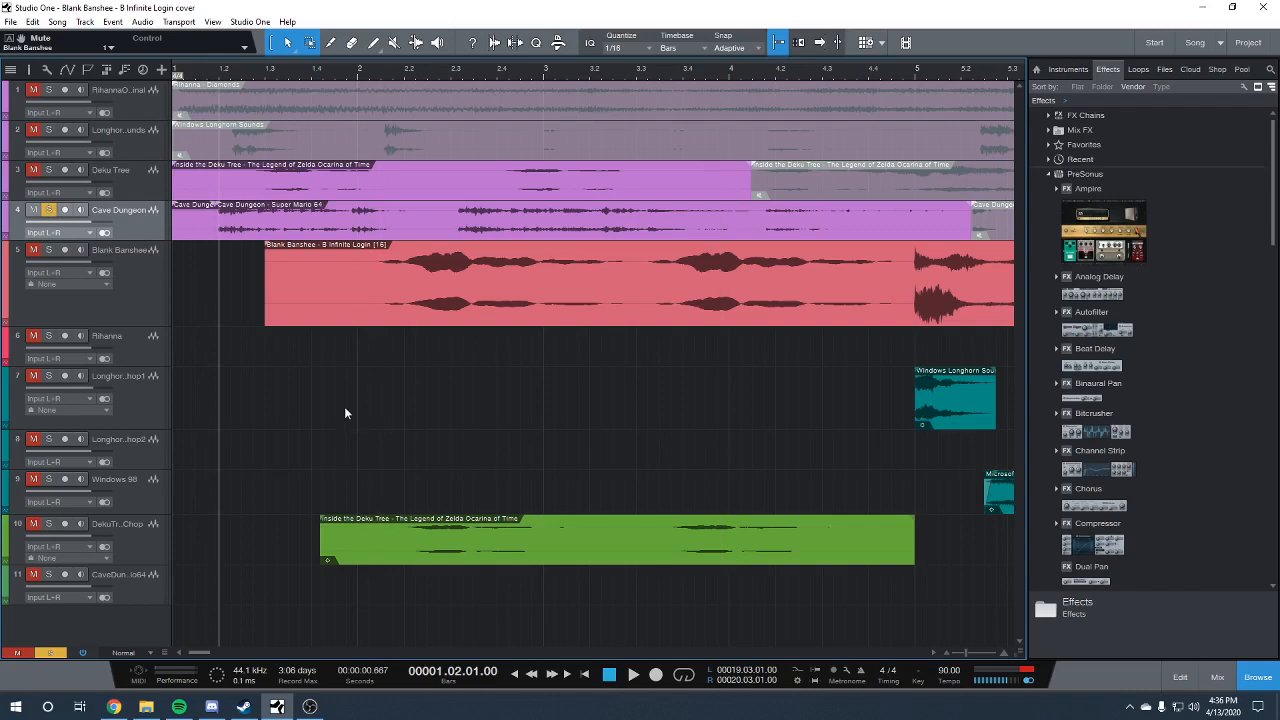
{"action": "key", "text": "space"}
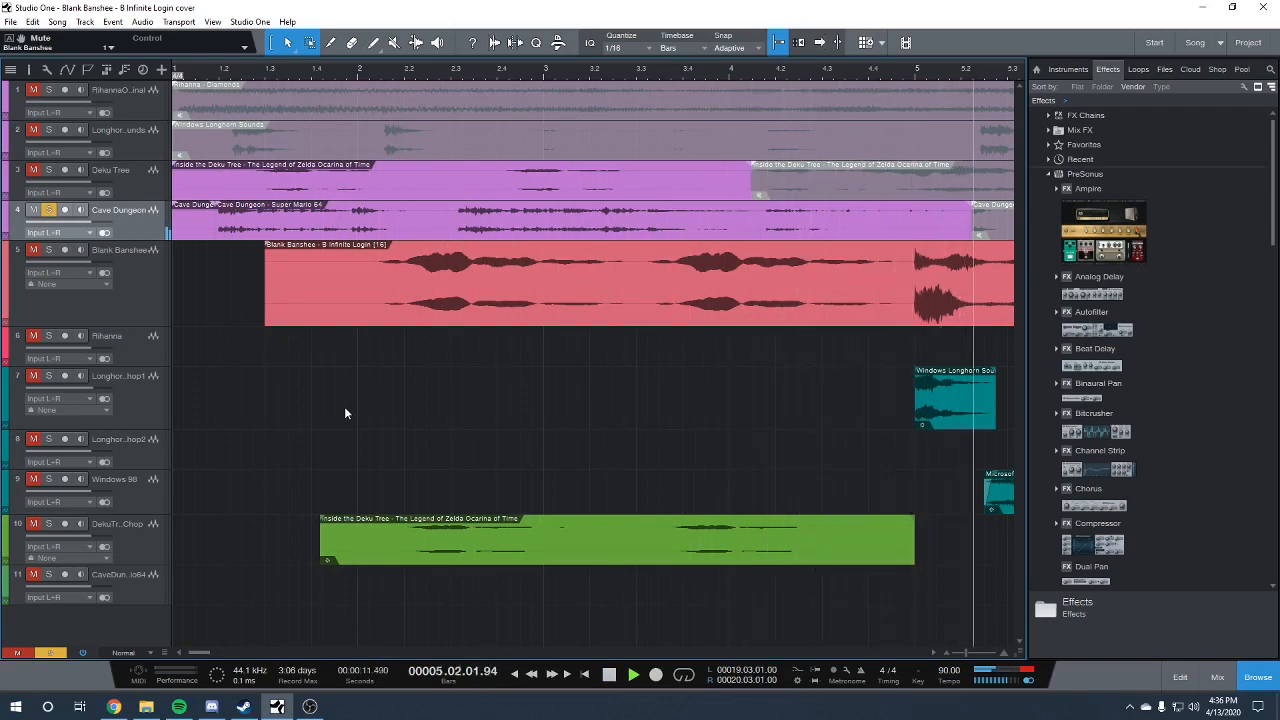
{"action": "left_click", "coordinate": [49, 209]}
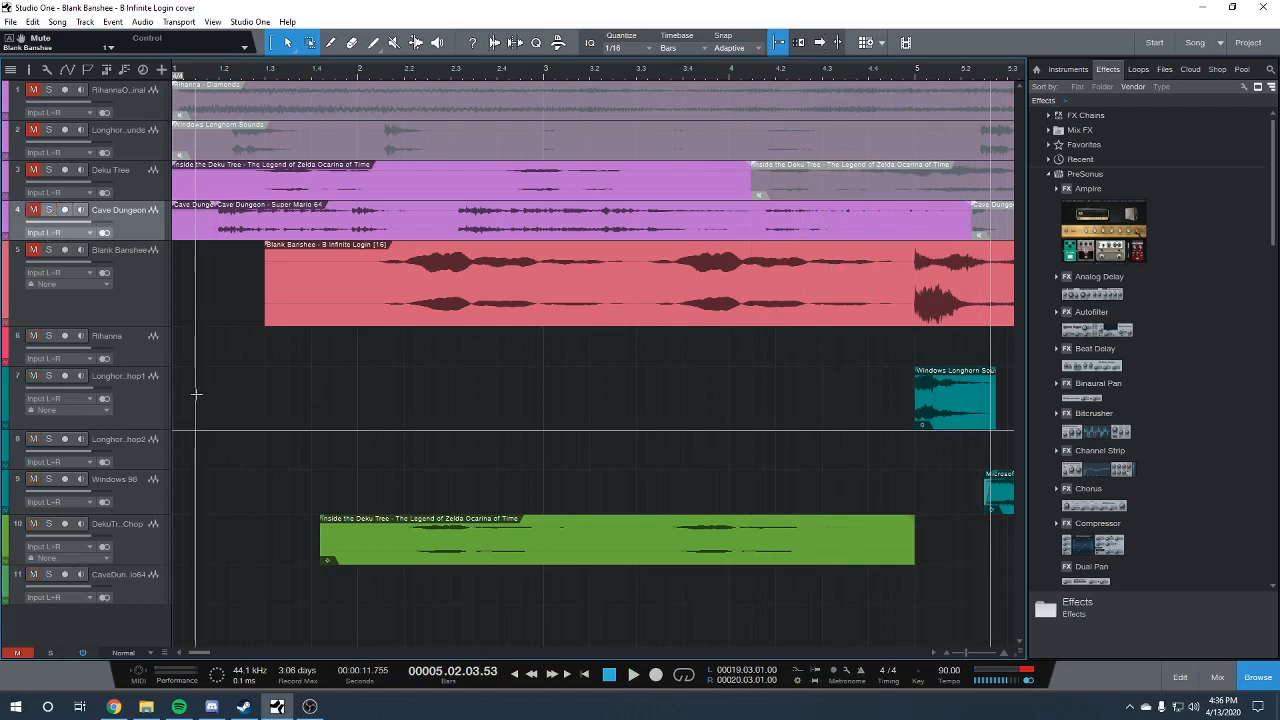
Solo the Windows 98 track, play its first startup sound clip in bar 5, and unsolo the track
{"action": "left_click_drag", "start_coordinate": [971, 653], "coordinate": [960, 655]}
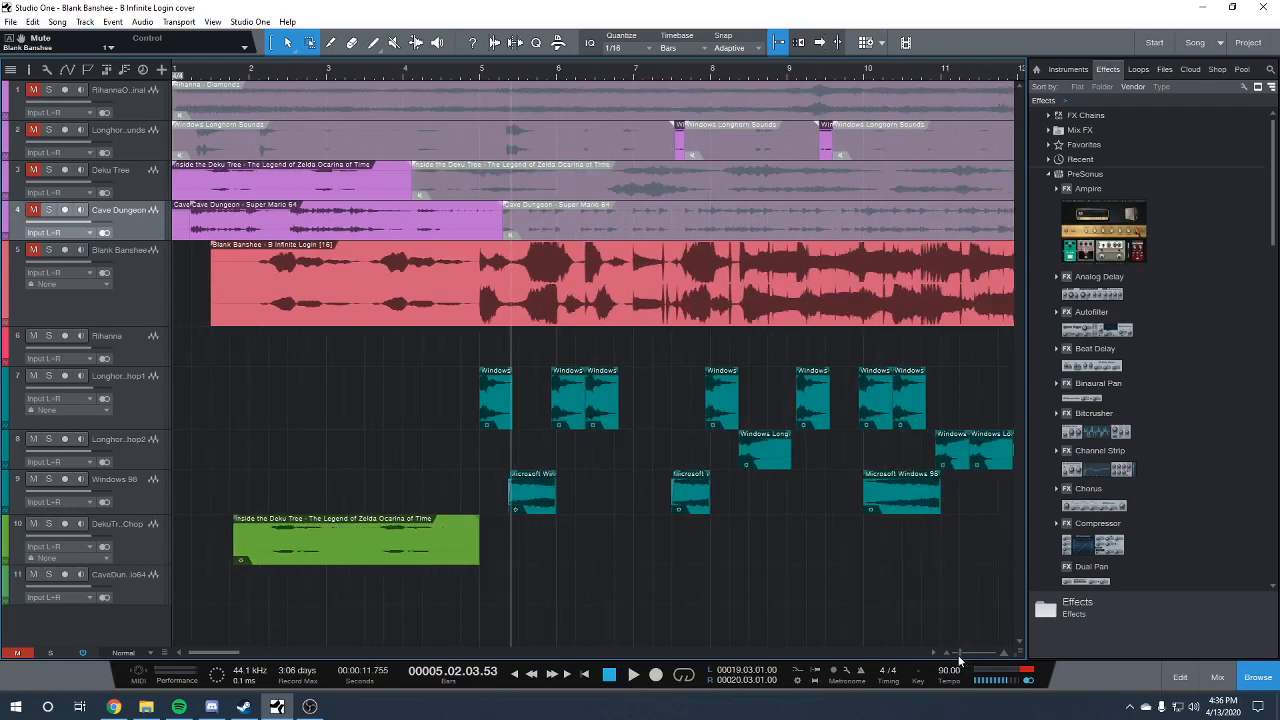
{"action": "scroll", "coordinate": [196, 650], "scroll_direction": "right", "scroll_amount": 2}
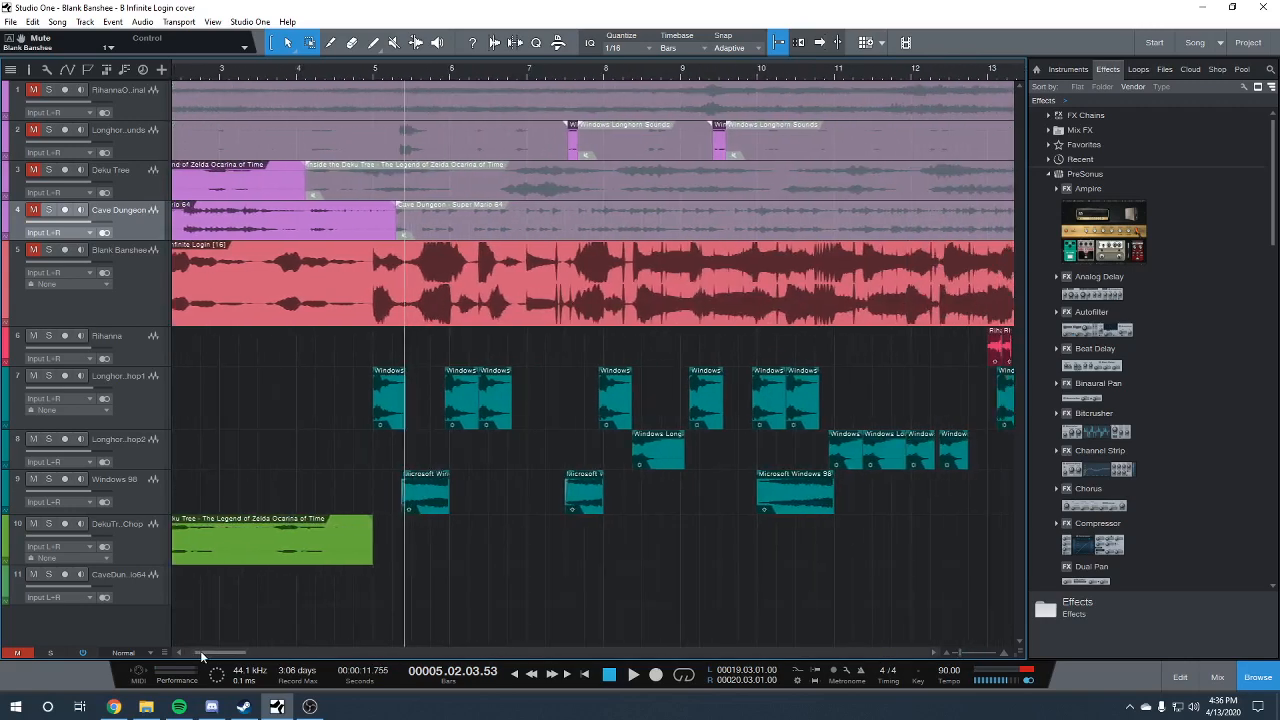
{"action": "scroll", "coordinate": [201, 654], "scroll_direction": "left", "scroll_amount": 2}
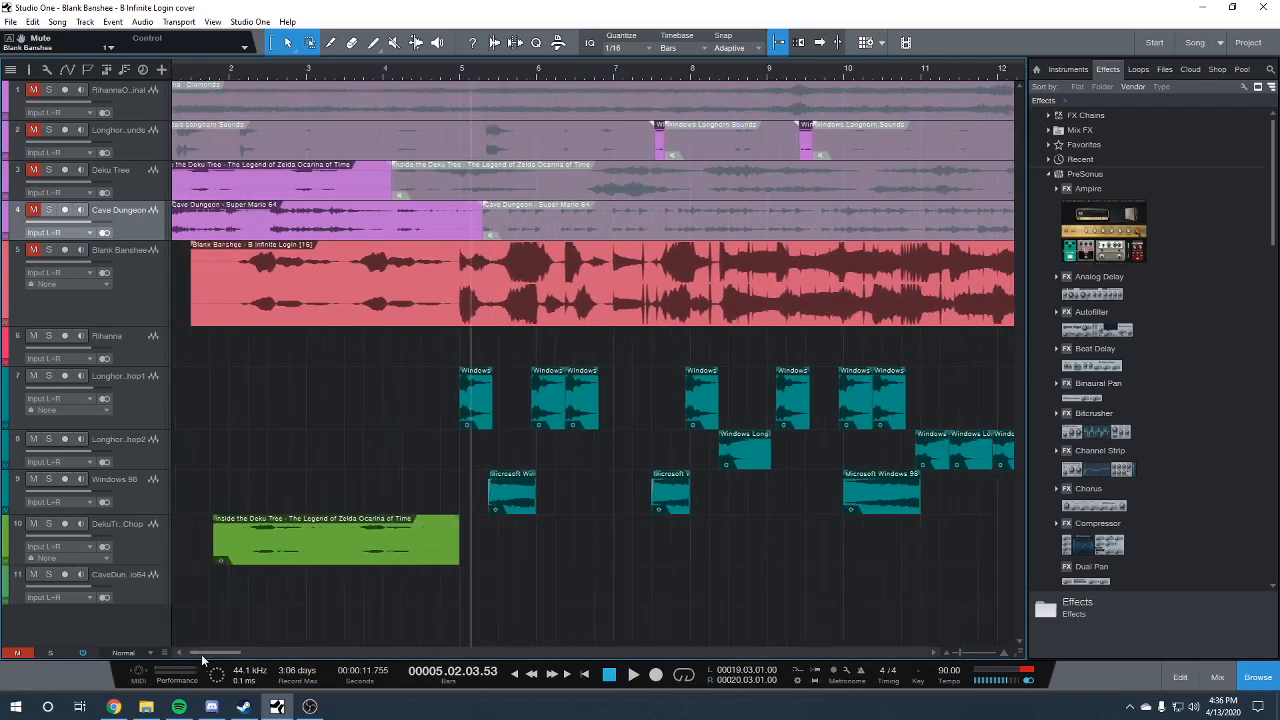
{"action": "left_click", "coordinate": [50, 478]}
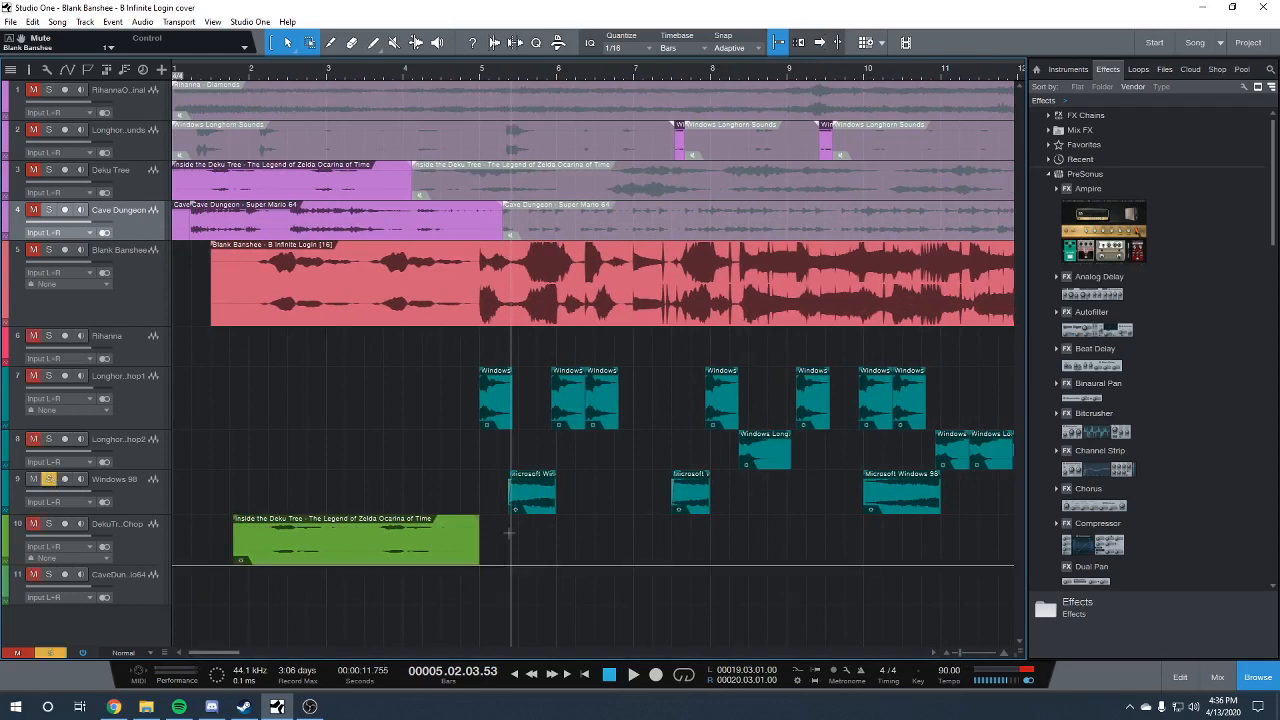
{"action": "key", "text": "space"}
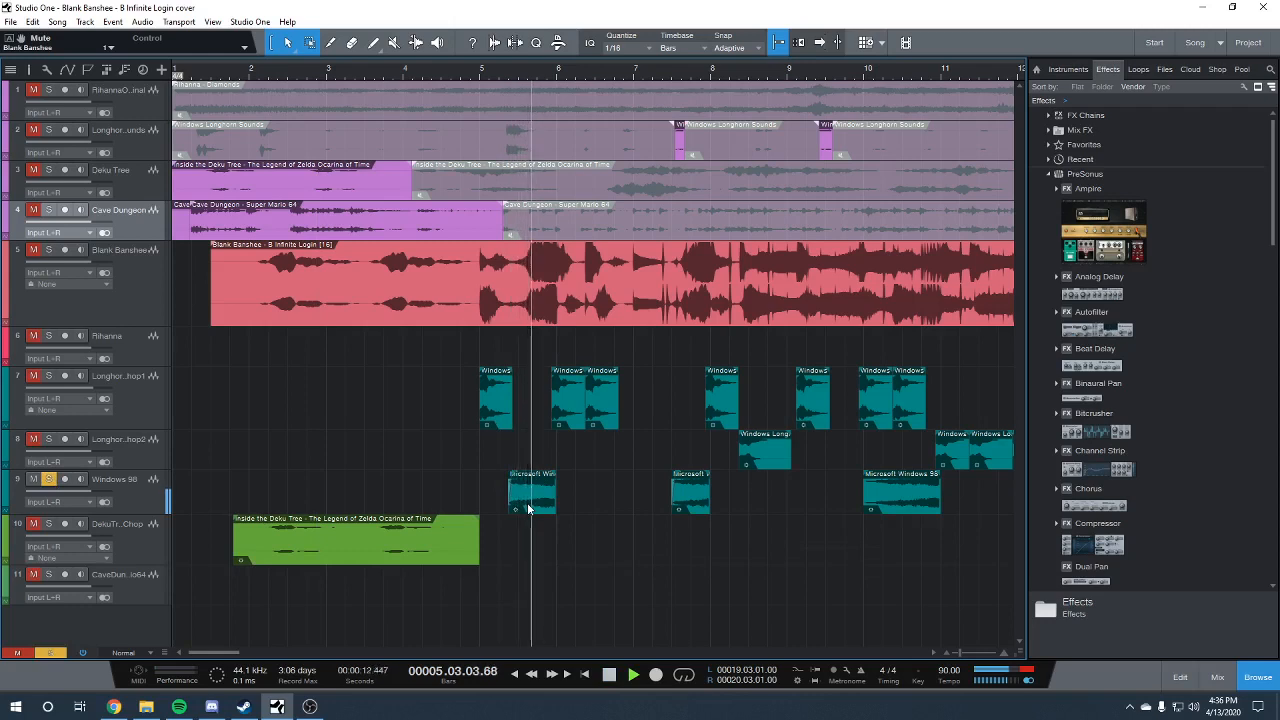
{"action": "key", "text": "space"}
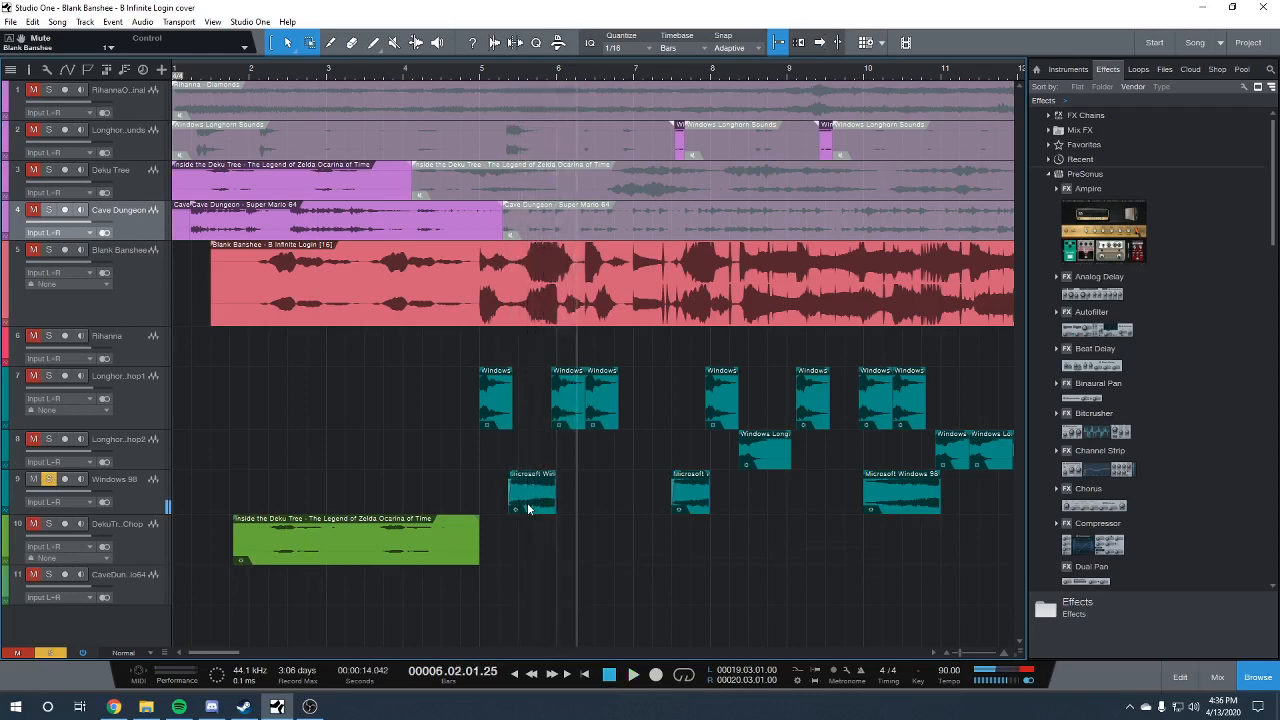
{"action": "left_click", "coordinate": [48, 480]}
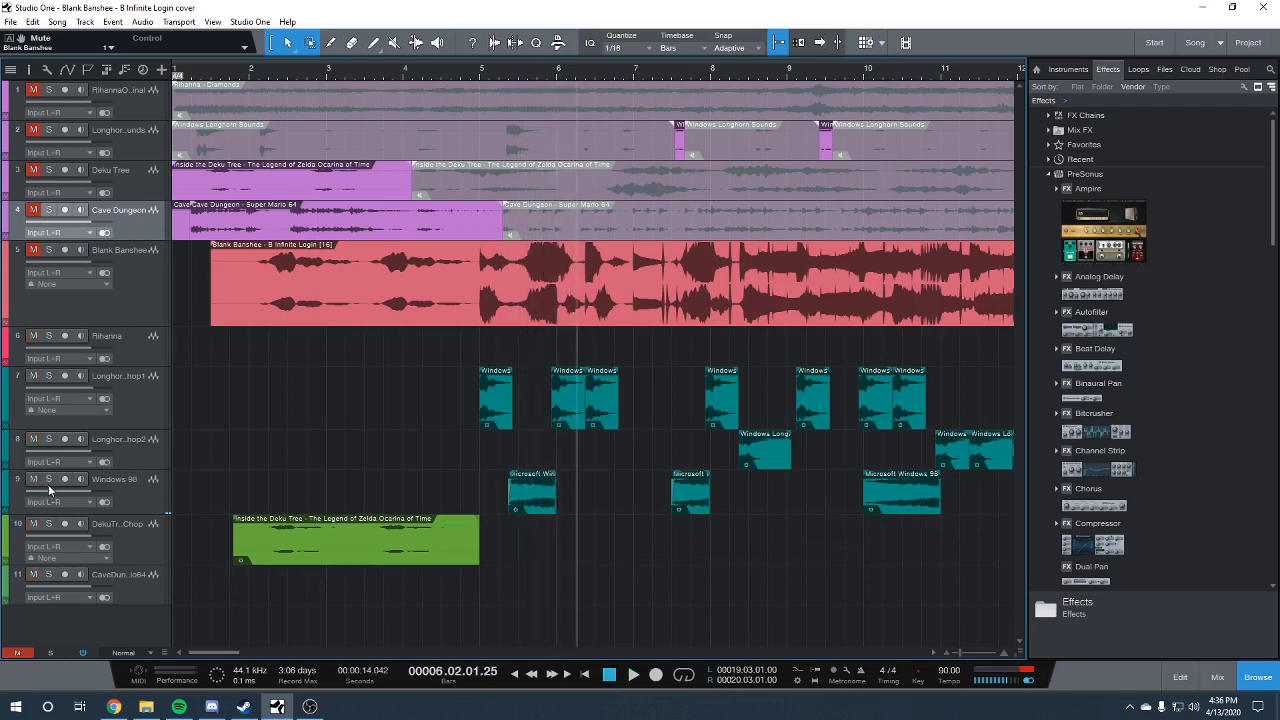
Check the Deku Tree chop clip's transpose and speed settings, and play the arrangement from bar 1, beat 4
{"action": "left_click", "coordinate": [584, 676]}
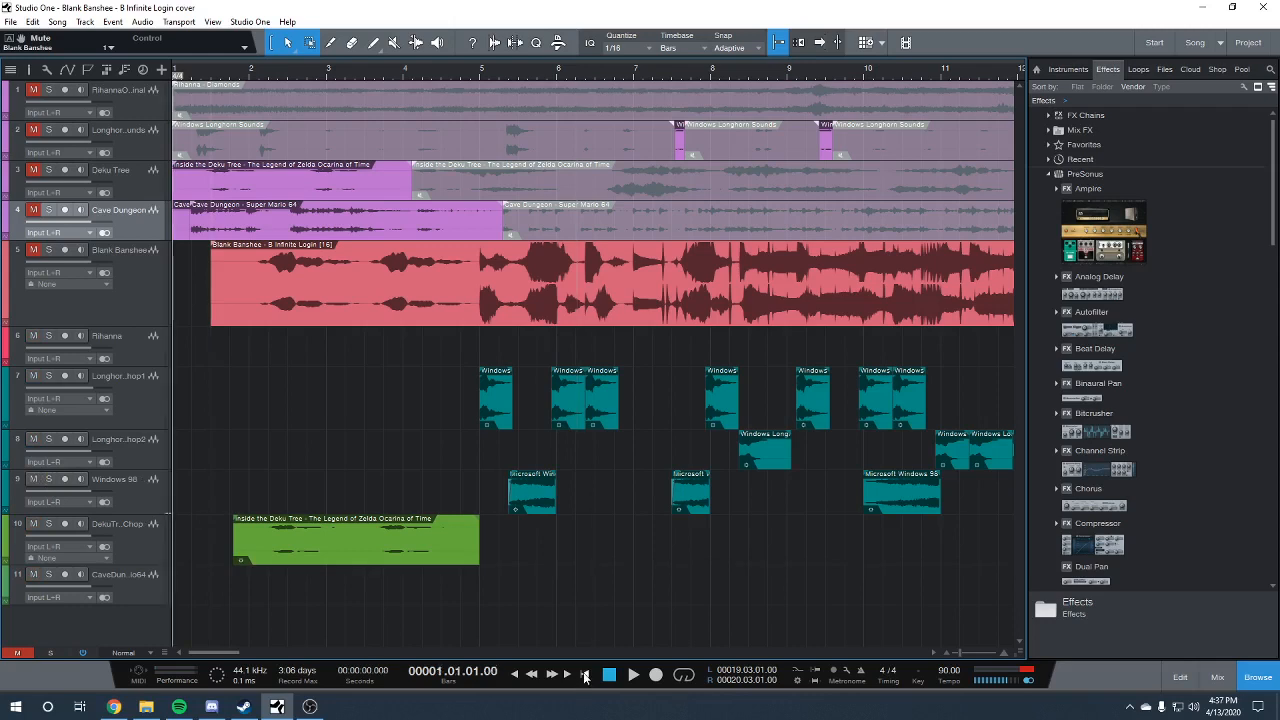
{"action": "left_click", "coordinate": [240, 72]}
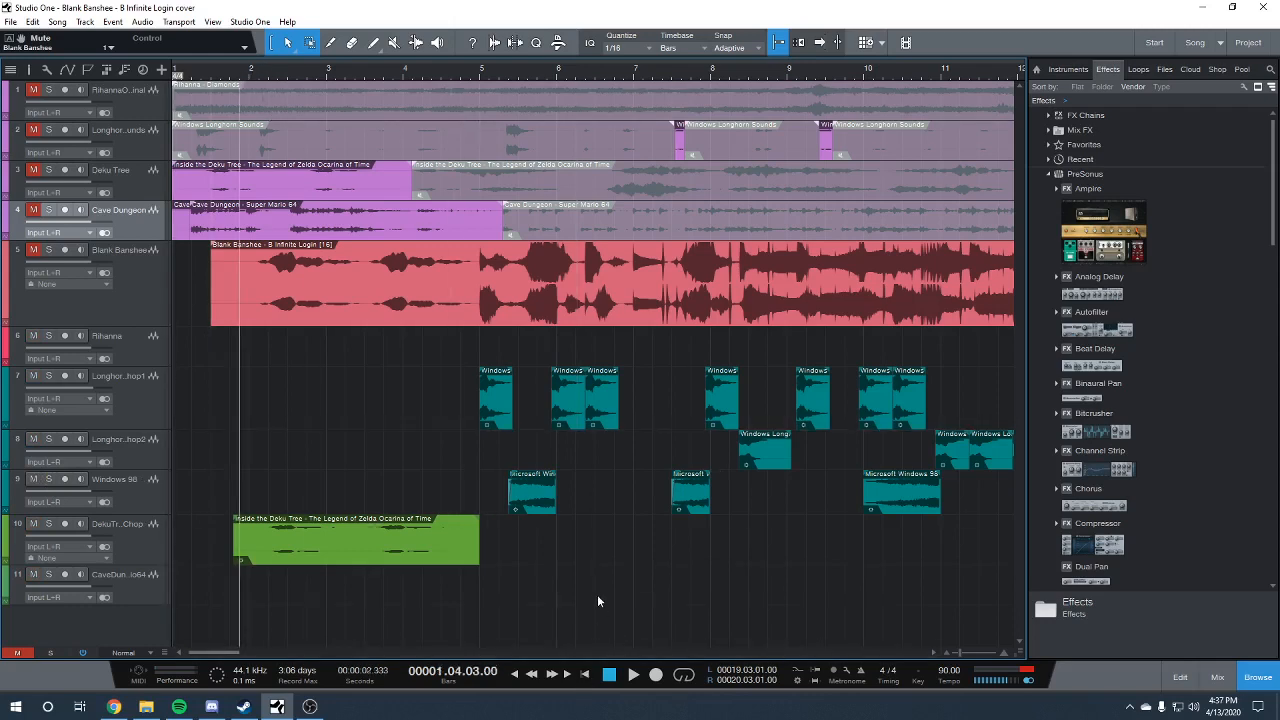
{"action": "right_click", "coordinate": [405, 553]}
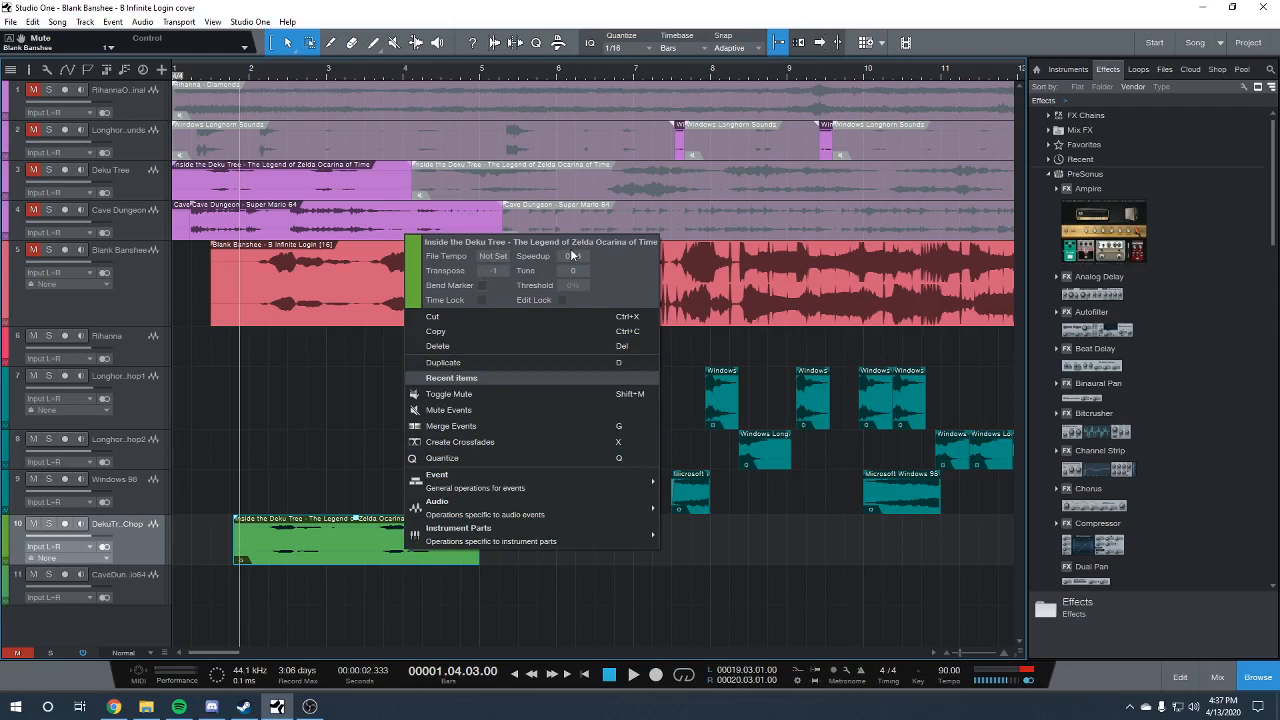
{"action": "left_click", "coordinate": [304, 450]}
{"action": "key", "text": "space"}
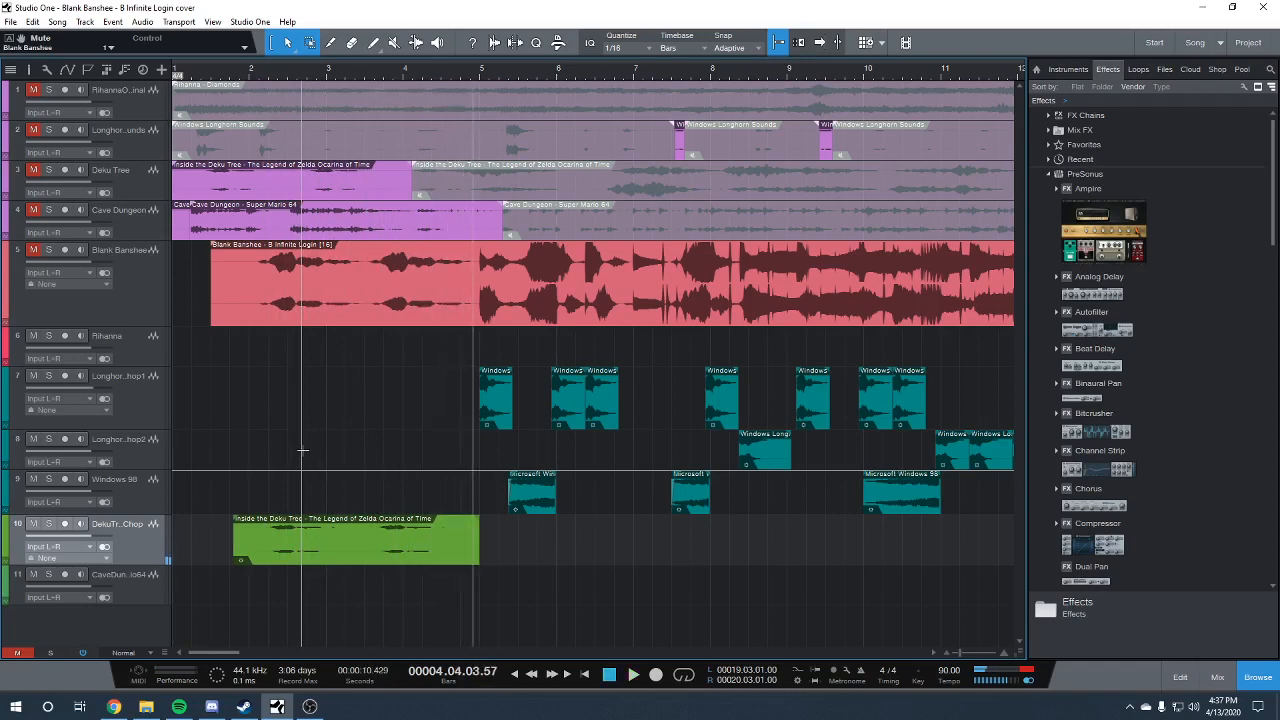
{"action": "left_click_drag", "start_coordinate": [207, 651], "coordinate": [215, 647]}
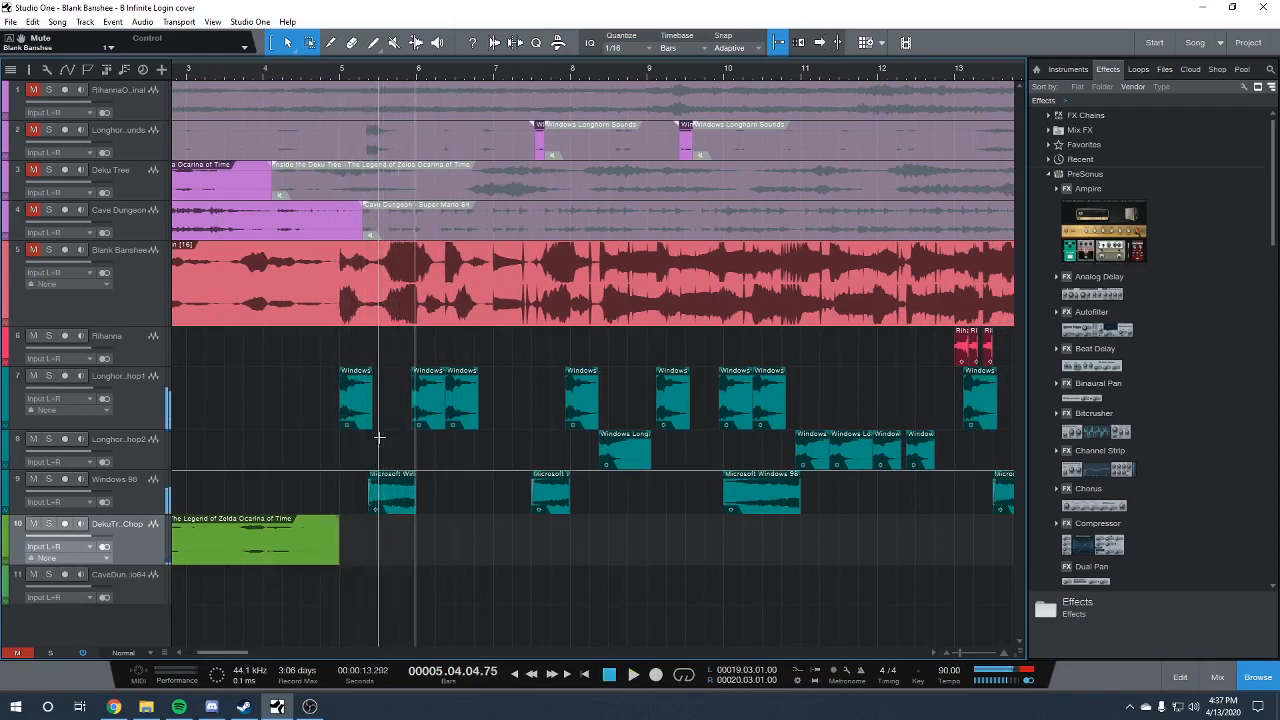
Check the transpose and speedup settings of the first Longhorn chop 1 clip at bar 5
{"action": "left_click", "coordinate": [349, 423]}
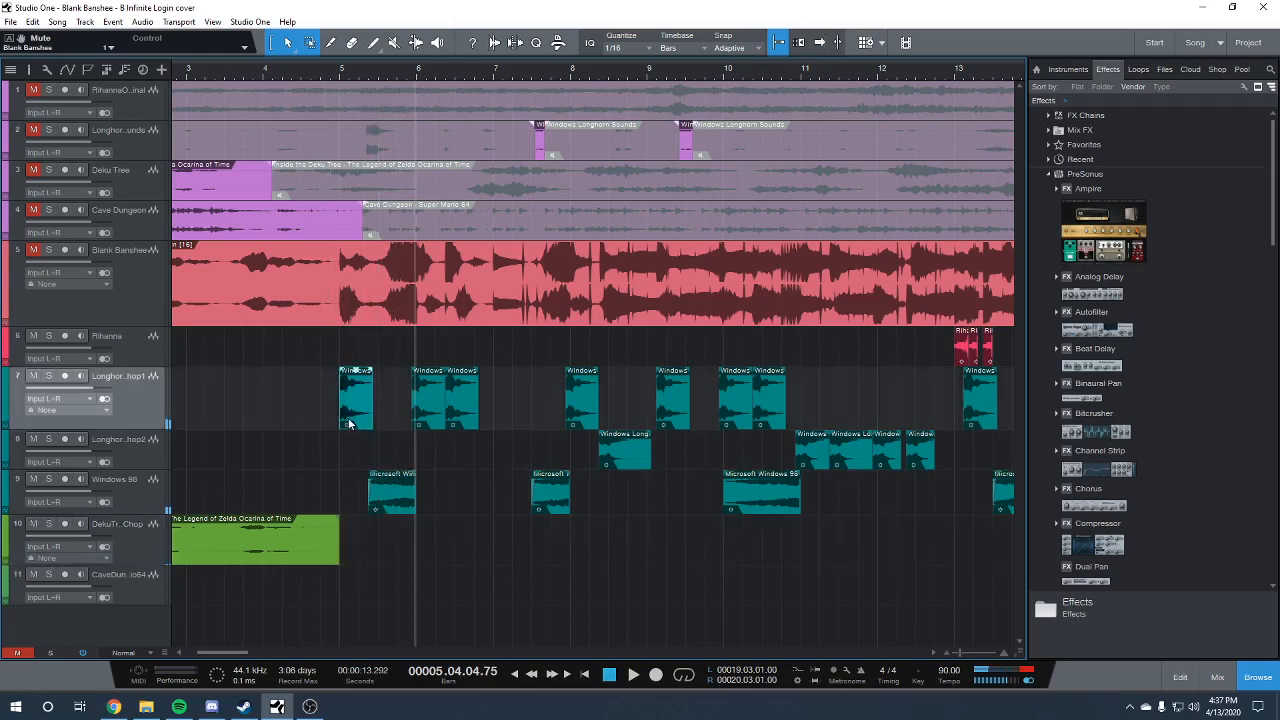
{"action": "right_click", "coordinate": [349, 423]}
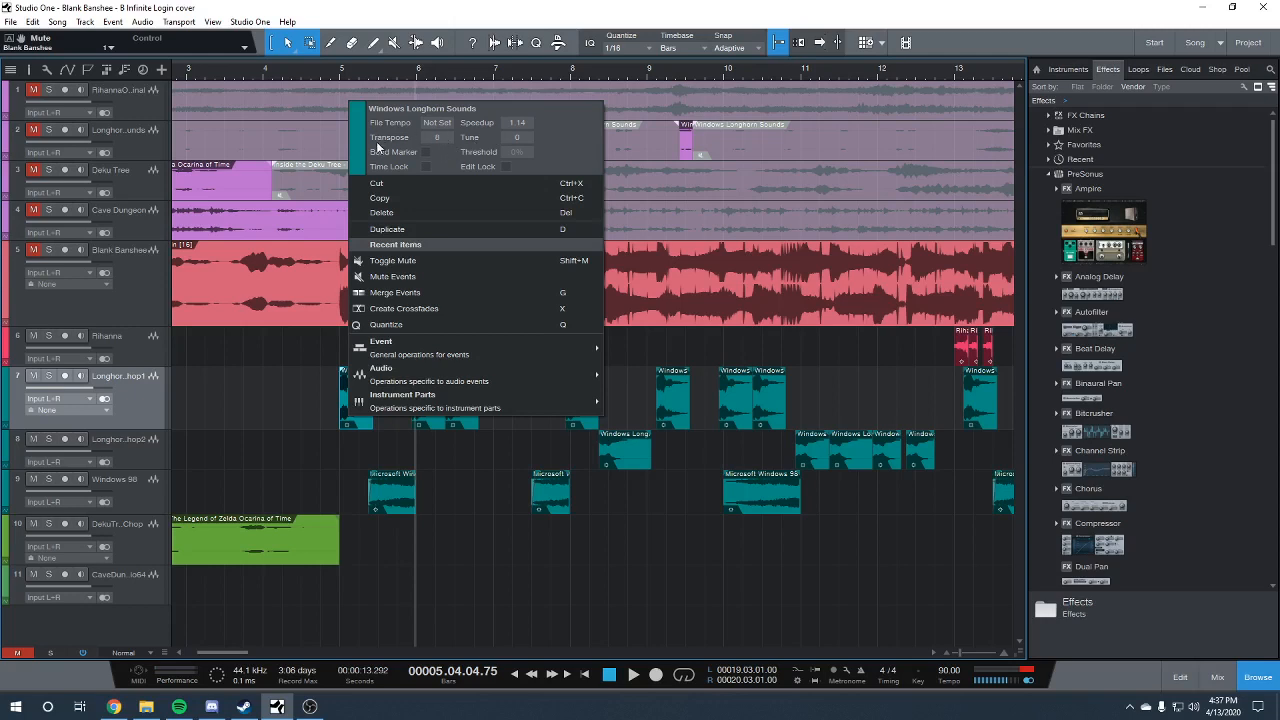
{"action": "left_click", "coordinate": [342, 75]}
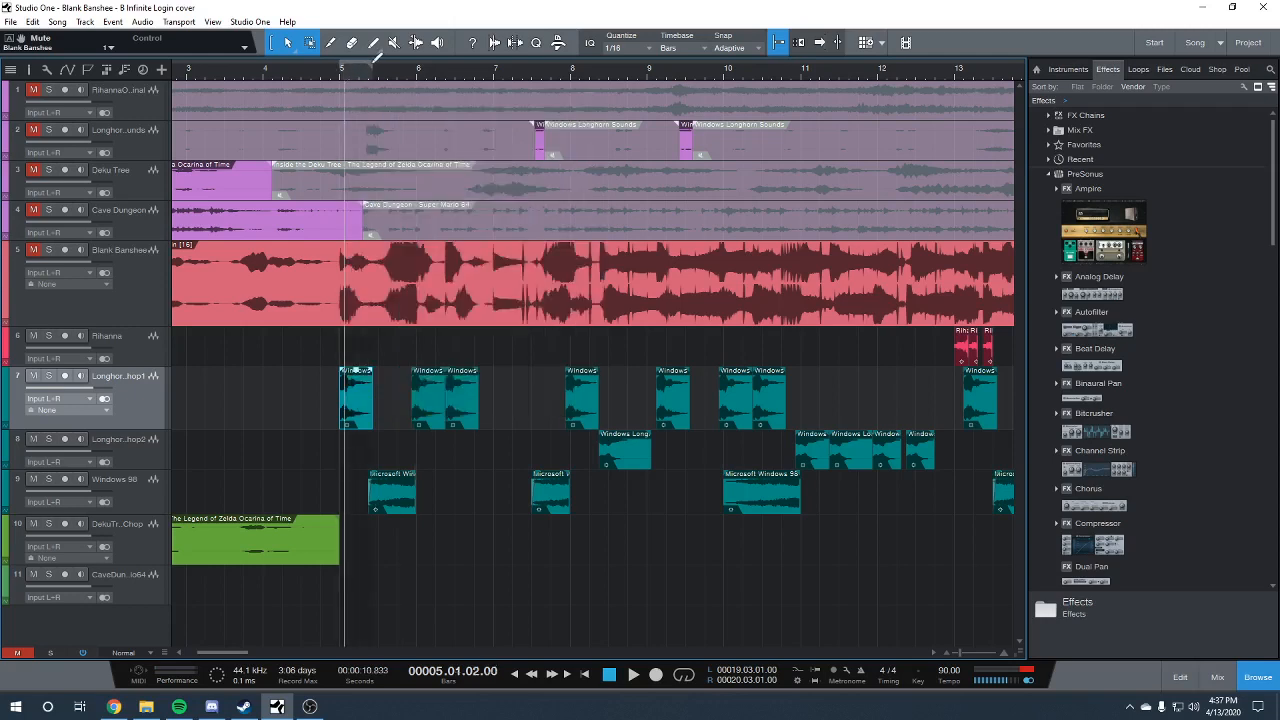
Loop the range from bar 5, beat 1 to 5.02.04 over the first Longhorn chop clip, play it, and turn looping off
{"action": "left_click_drag", "start_coordinate": [342, 64], "coordinate": [370, 68]}
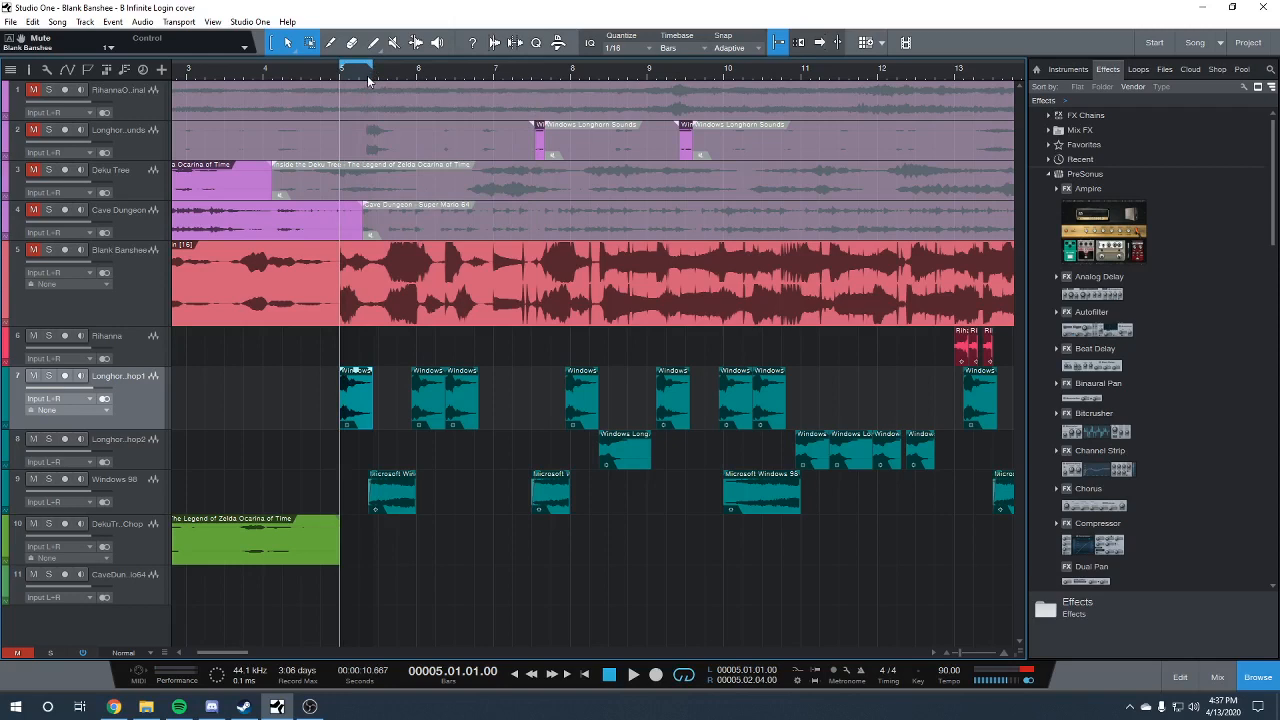
{"action": "key", "text": "space"}
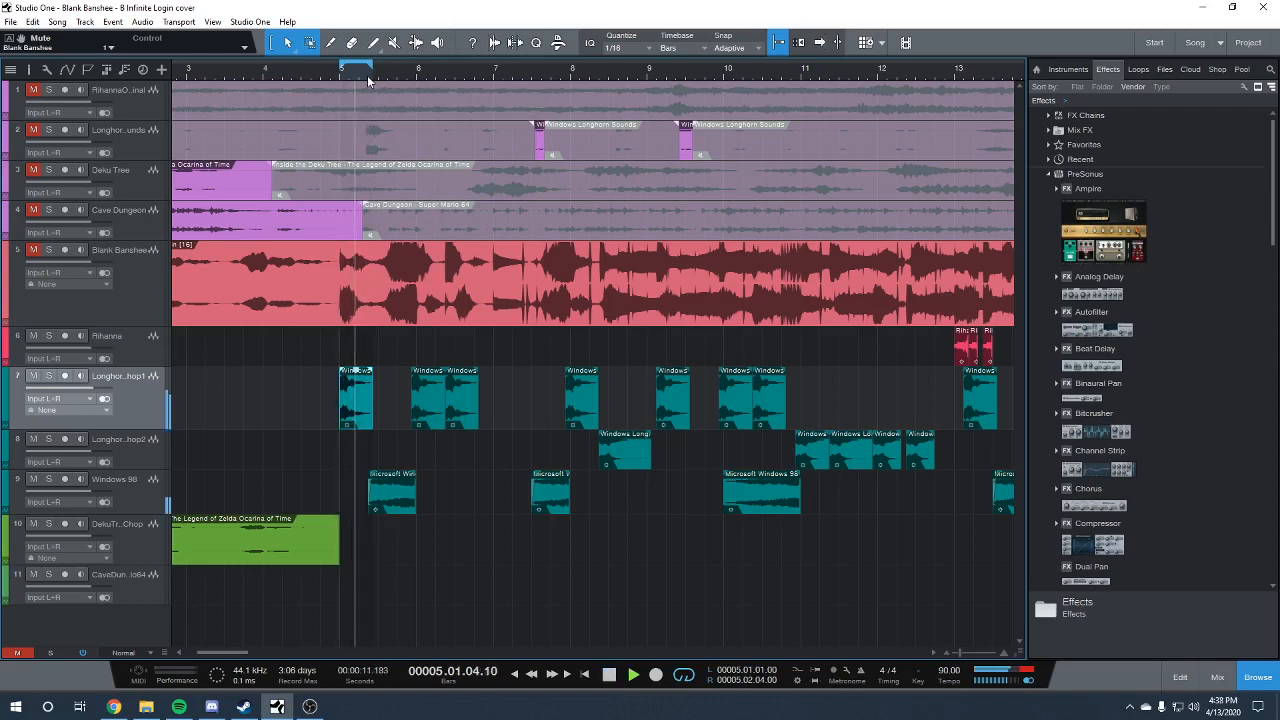
{"action": "key", "text": "space"}
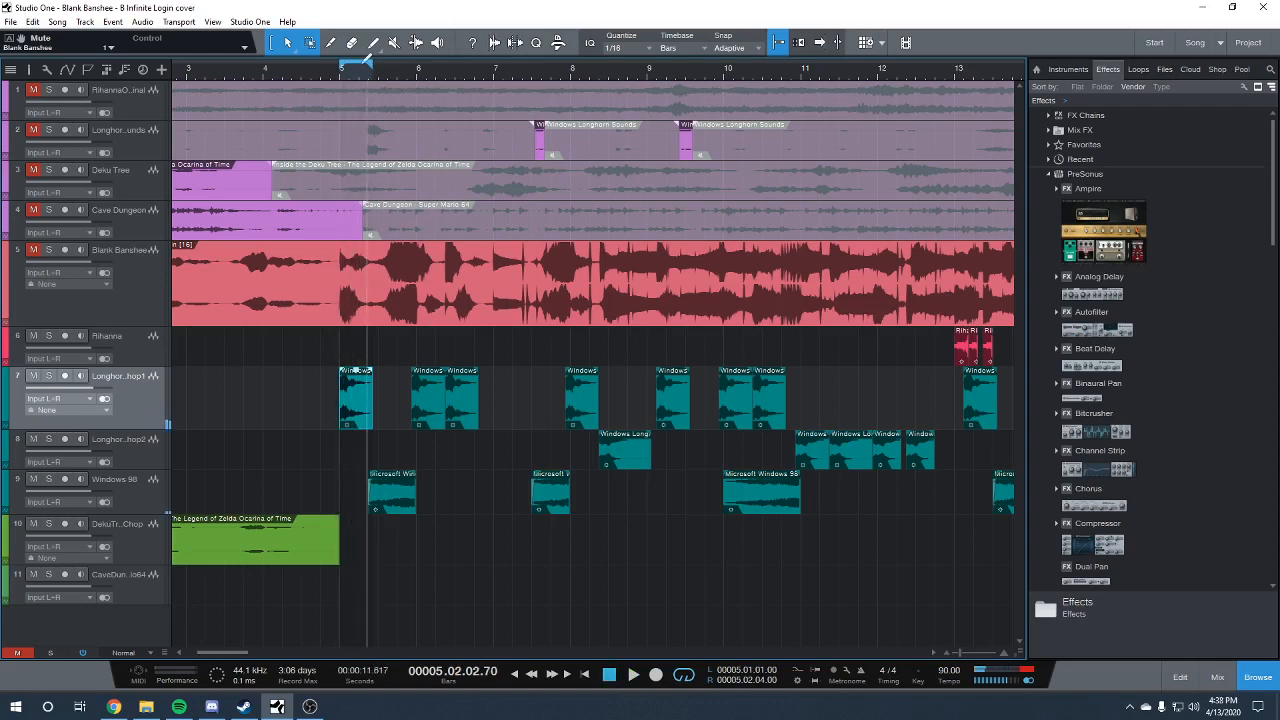
{"action": "right_click", "coordinate": [364, 64]}
{"action": "left_click", "coordinate": [369, 72]}
Check the transpose settings of the second and third clips on the Longhorn chop 1 track
{"action": "left_click", "coordinate": [430, 412]}
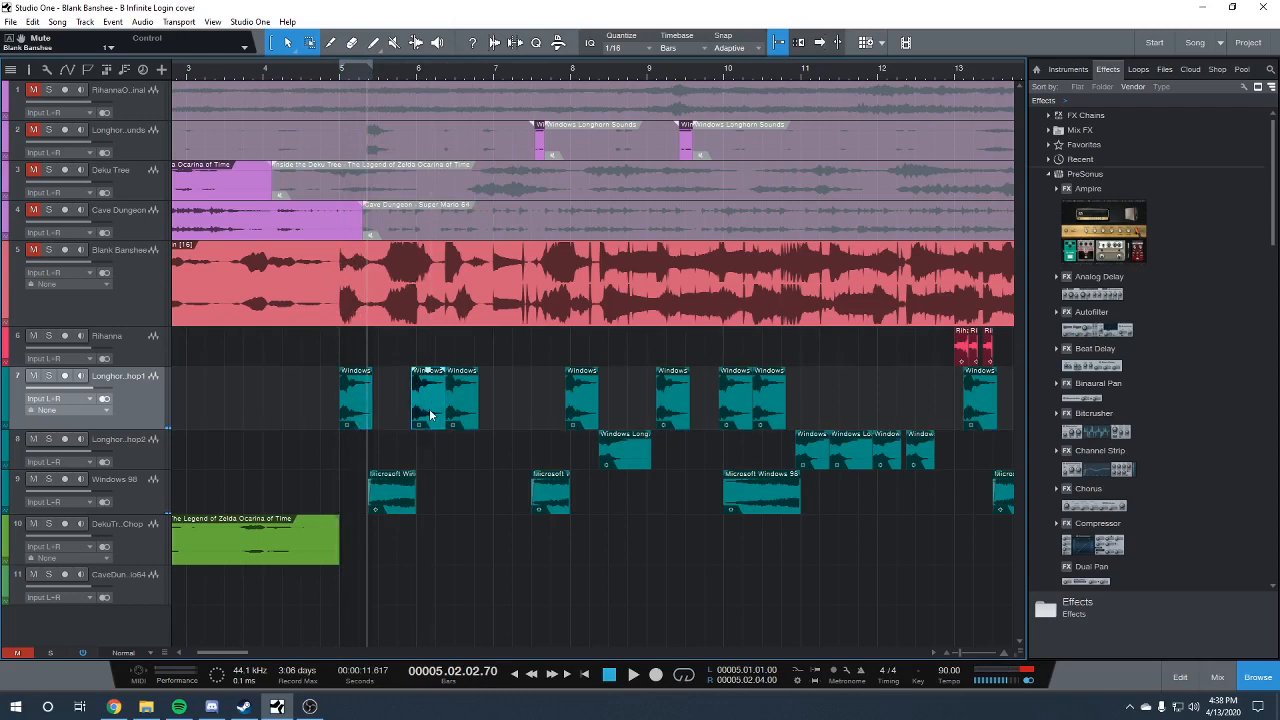
{"action": "right_click", "coordinate": [429, 410]}
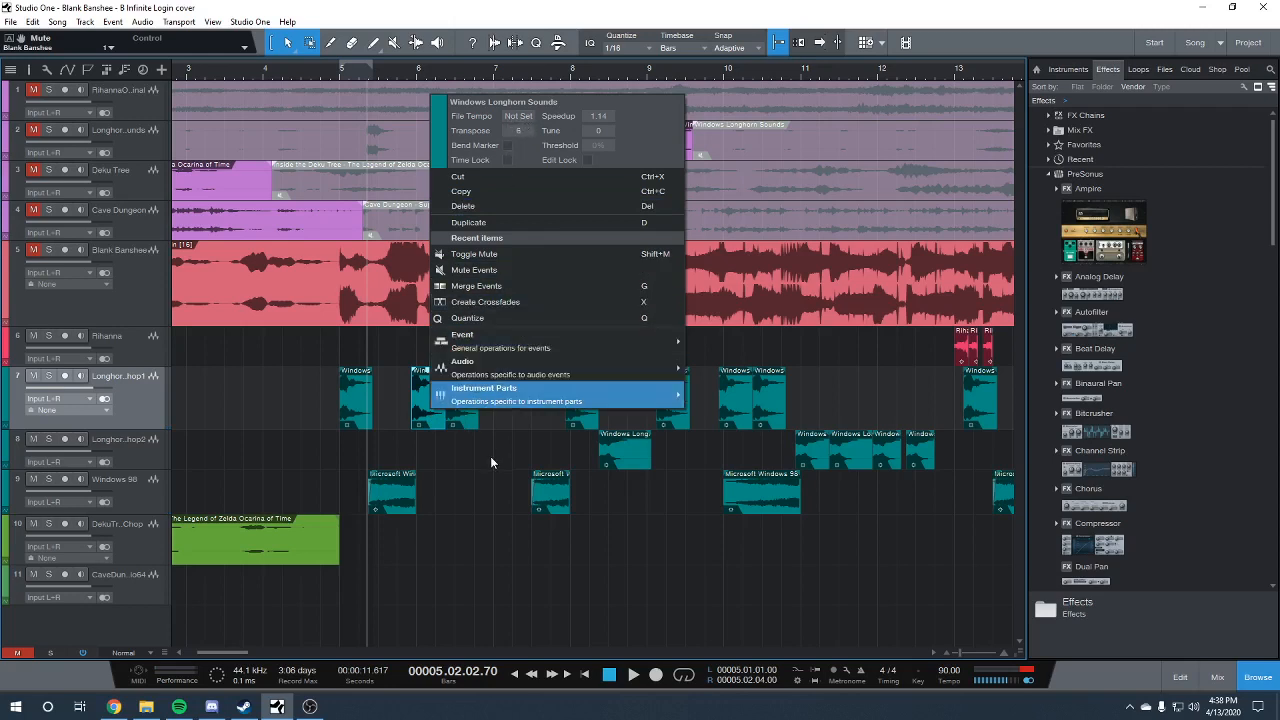
{"action": "left_click", "coordinate": [457, 409]}
{"action": "right_click", "coordinate": [458, 410]}
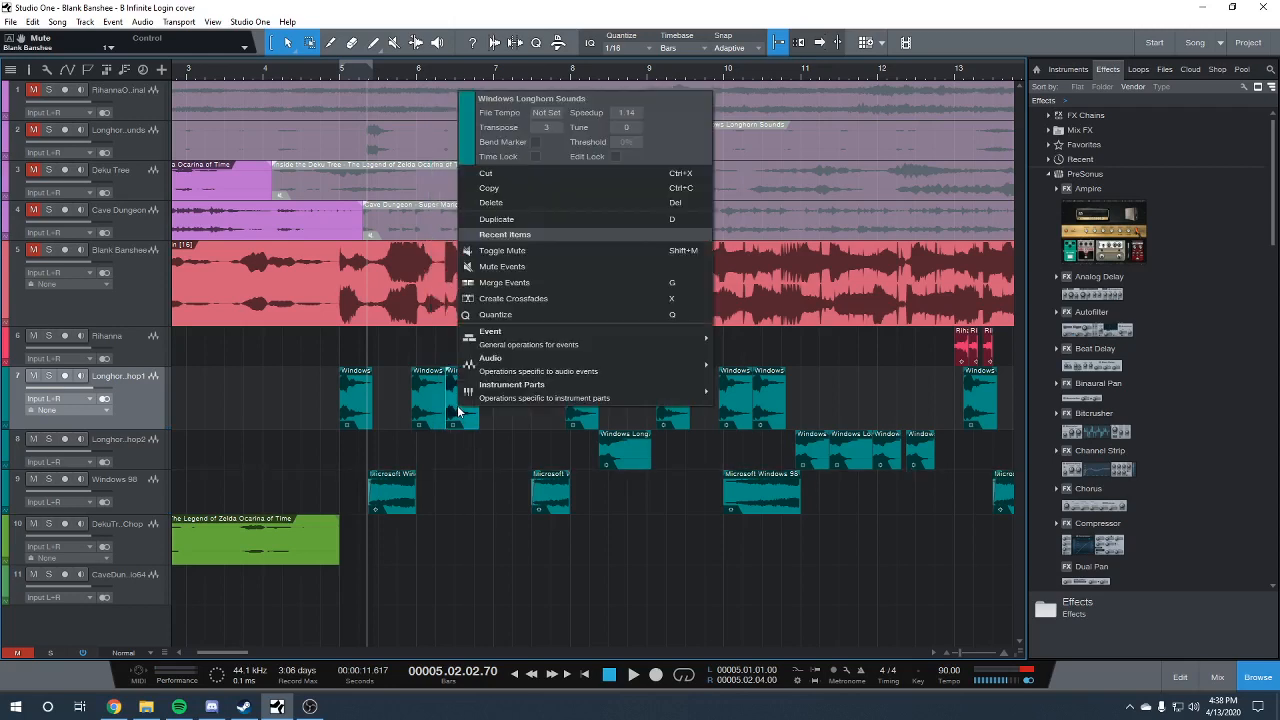
{"action": "left_click", "coordinate": [389, 408]}
Solo the Longhorn chop 1 track, play it from bar 5, and unsolo it with the track left unmuted
{"action": "left_click", "coordinate": [48, 375]}
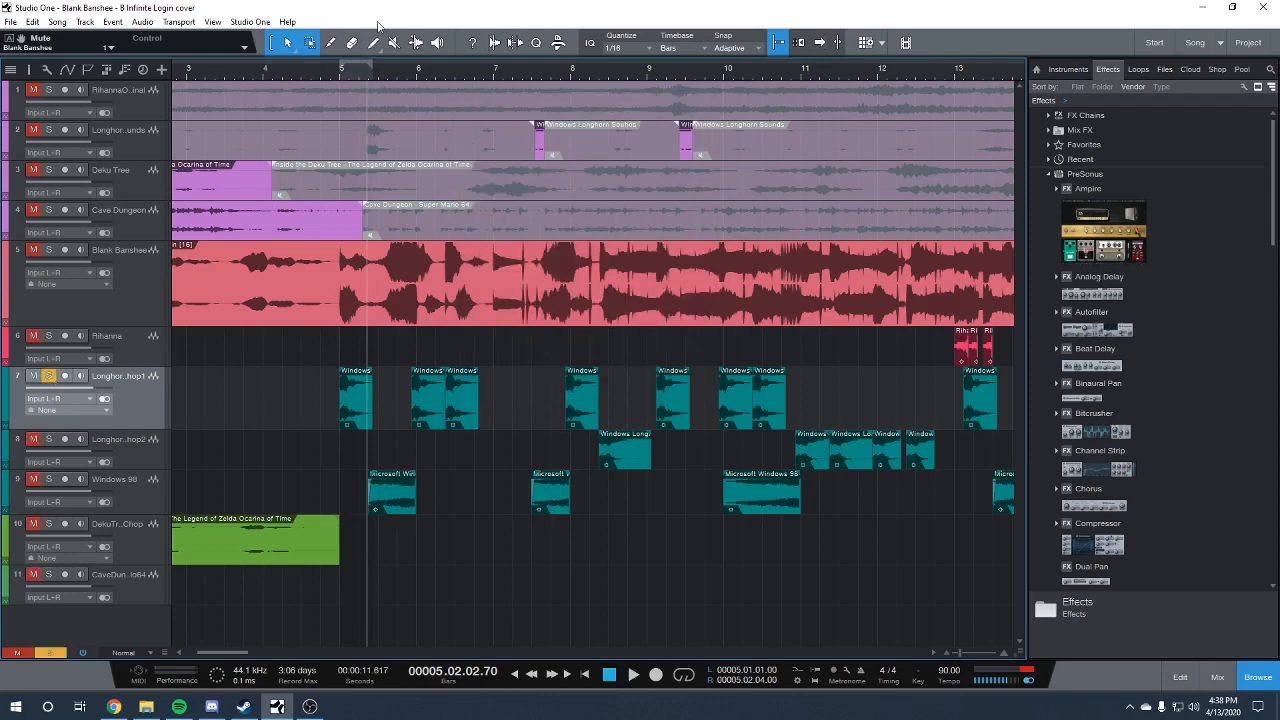
{"action": "left_click", "coordinate": [339, 79]}
{"action": "key", "text": "space"}
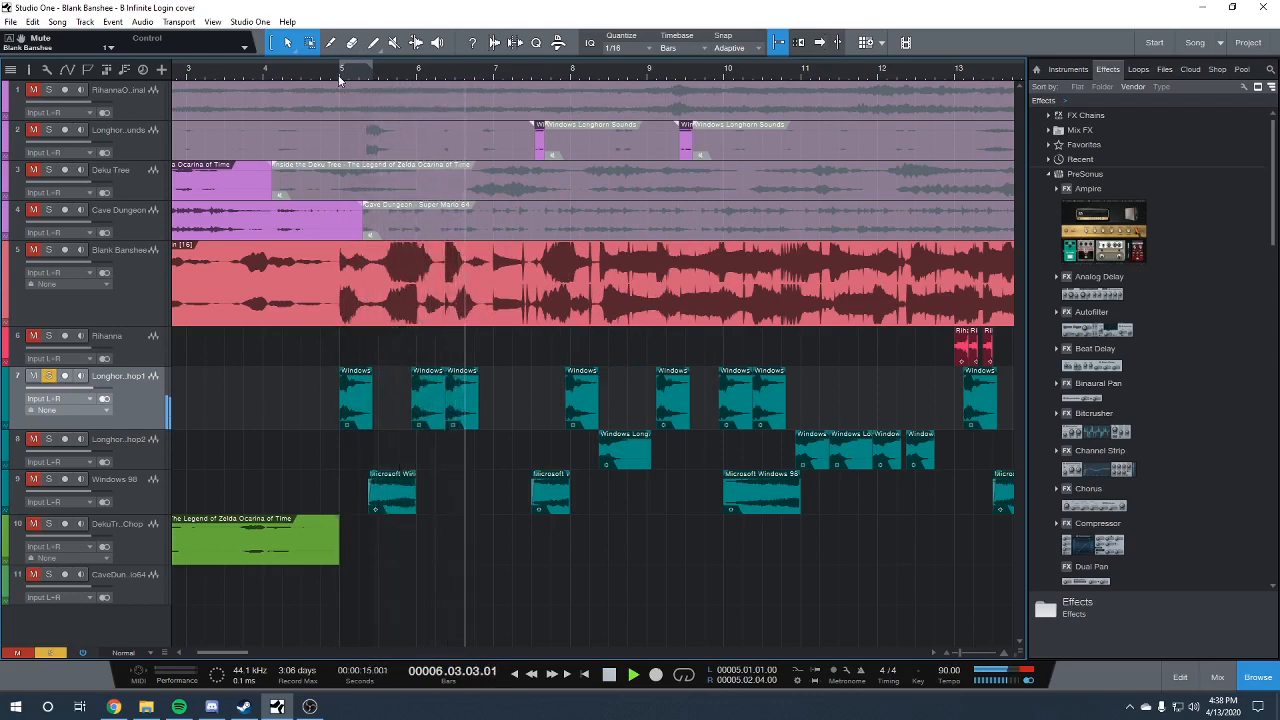
{"action": "key", "text": "space"}
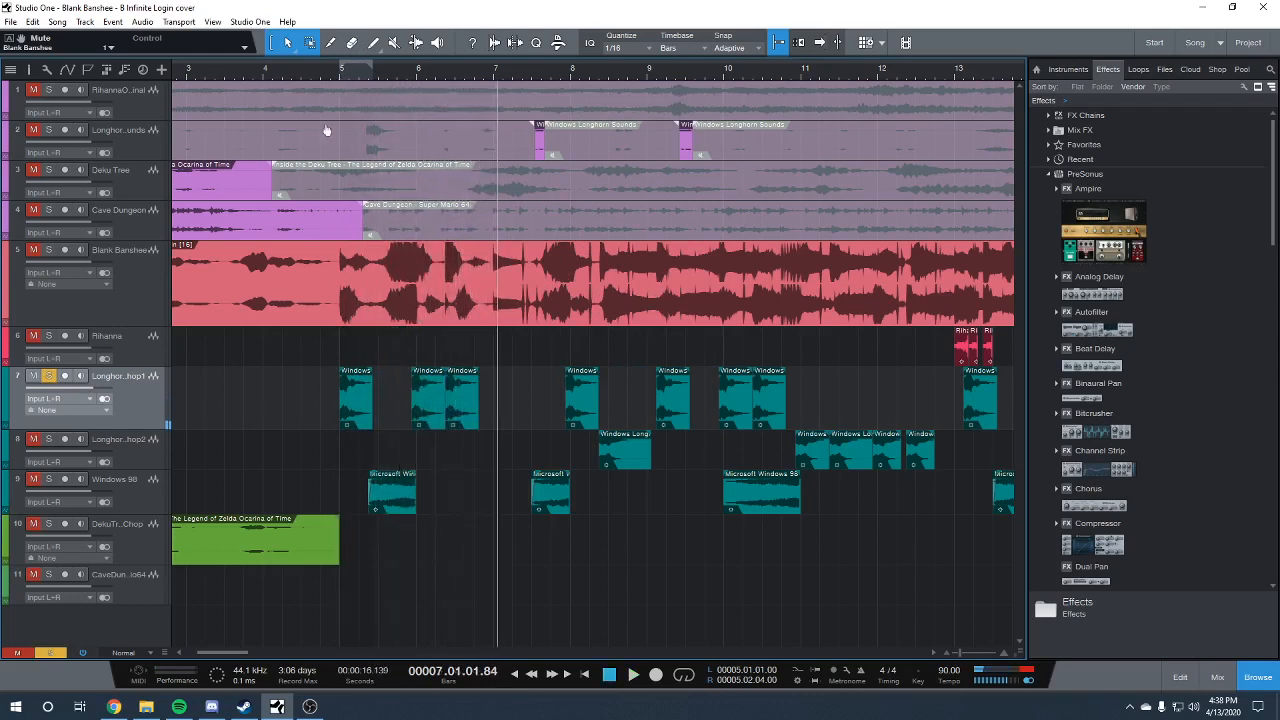
{"action": "left_click", "coordinate": [39, 377]}
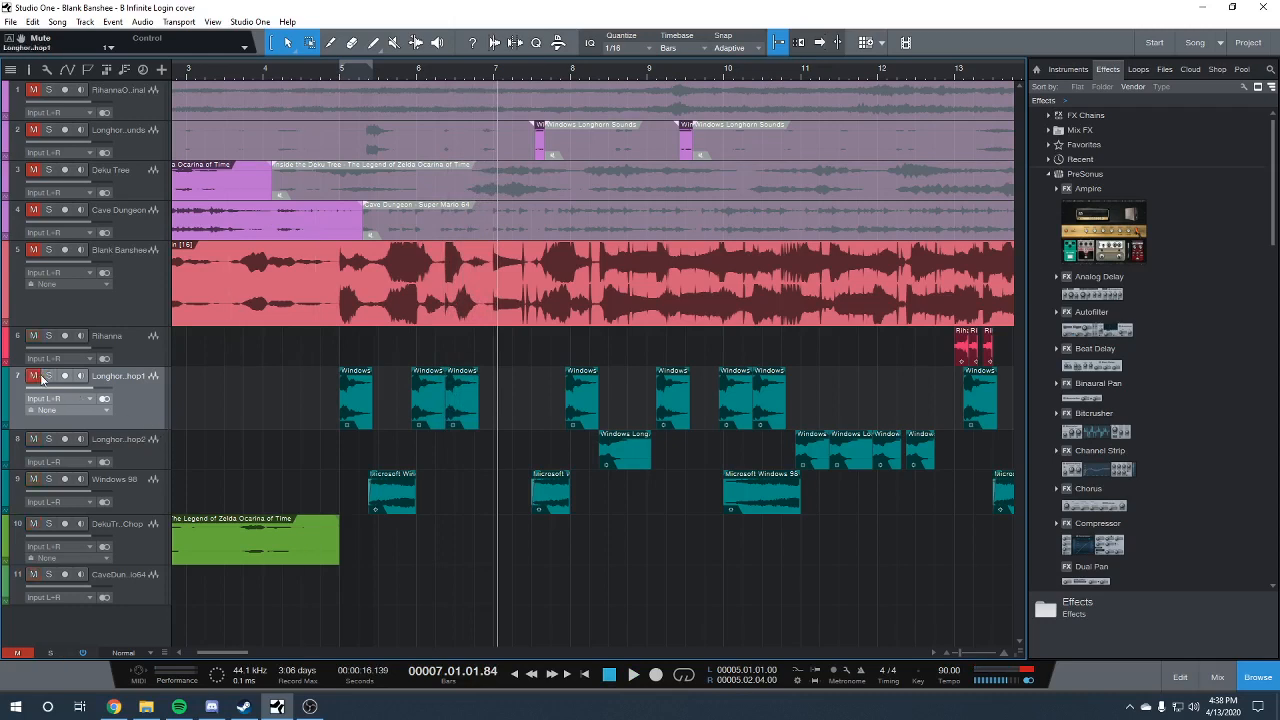
{"action": "left_click", "coordinate": [39, 377]}
Play all the chop tracks together from bar 5, beat 1 into bar 8
{"action": "left_click", "coordinate": [341, 70]}
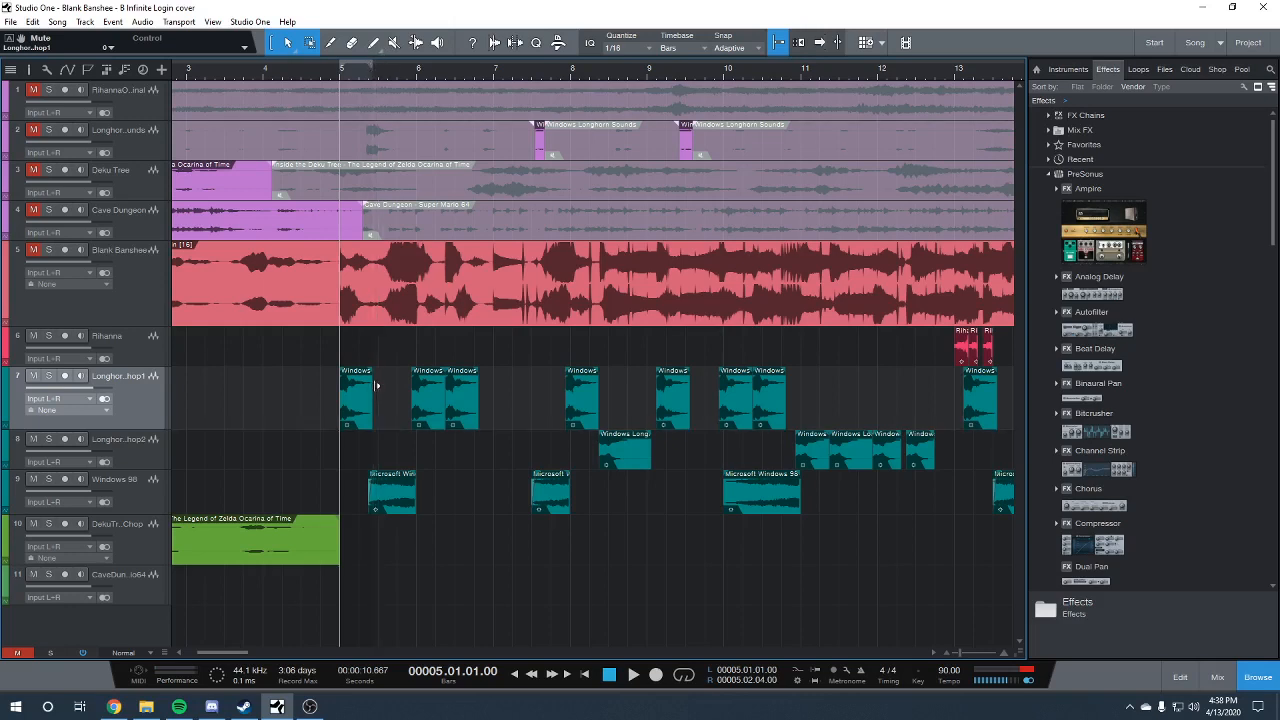
{"action": "key", "text": "space"}
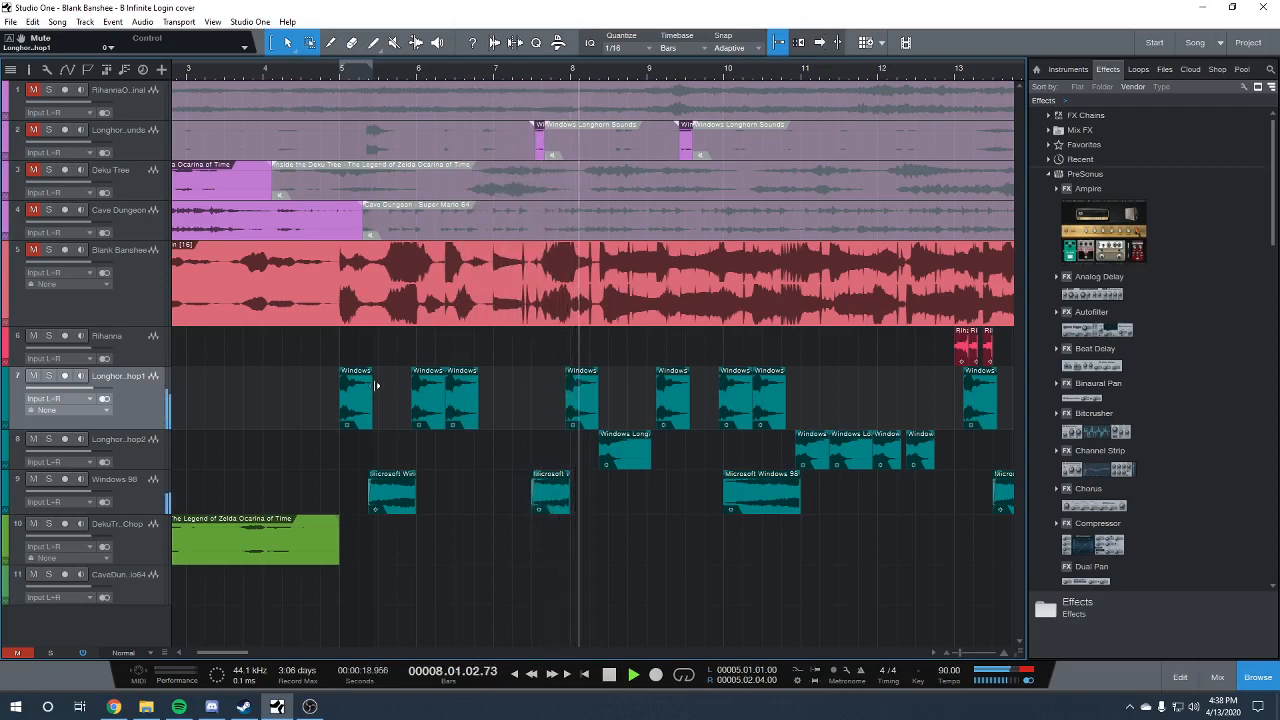
{"action": "key", "text": "space"}
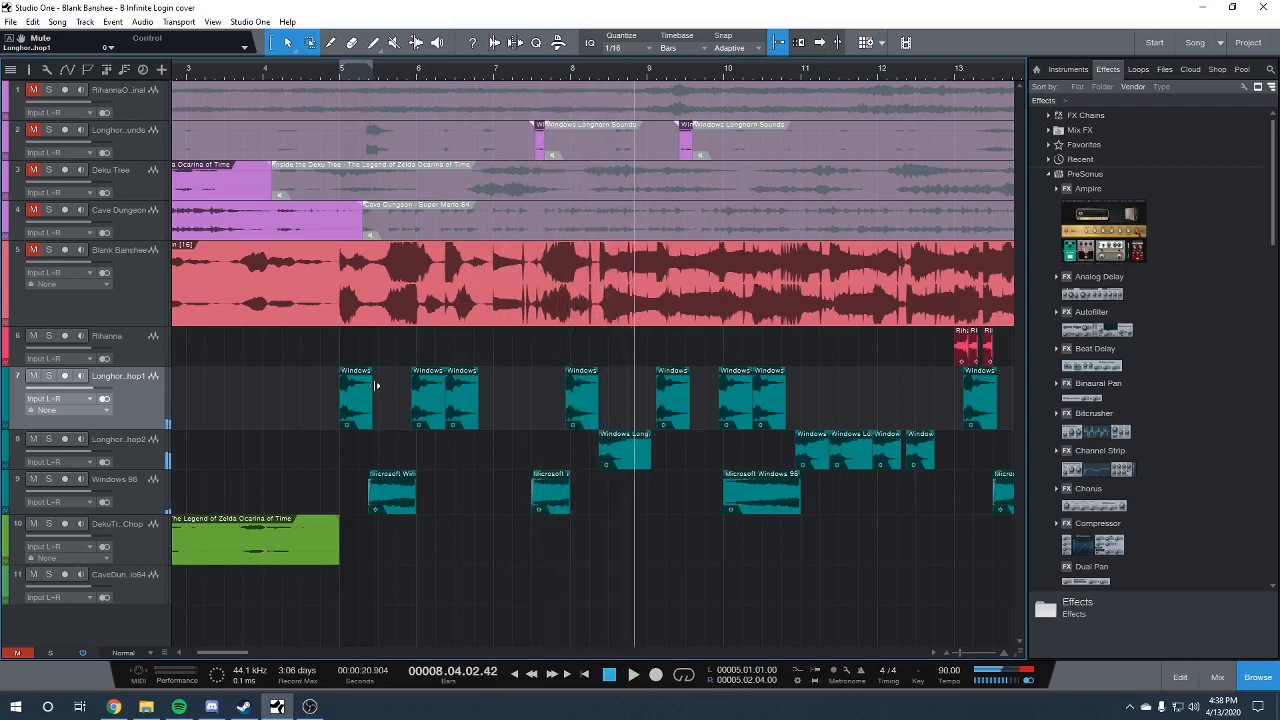
Check the transpose and speedup settings of the Longhorn chop 2 clips in bar 8 and around bars 11 and 12
{"action": "left_click_drag", "start_coordinate": [236, 646], "coordinate": [248, 652]}
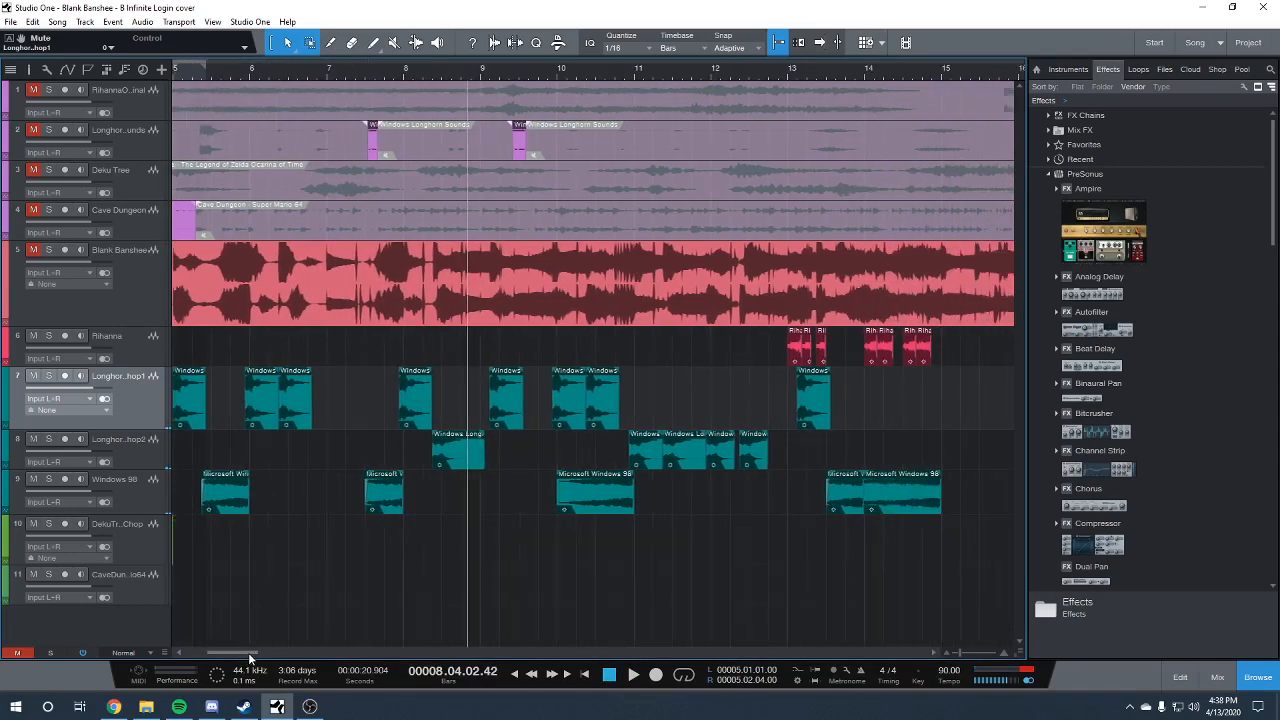
{"action": "right_click", "coordinate": [440, 462]}
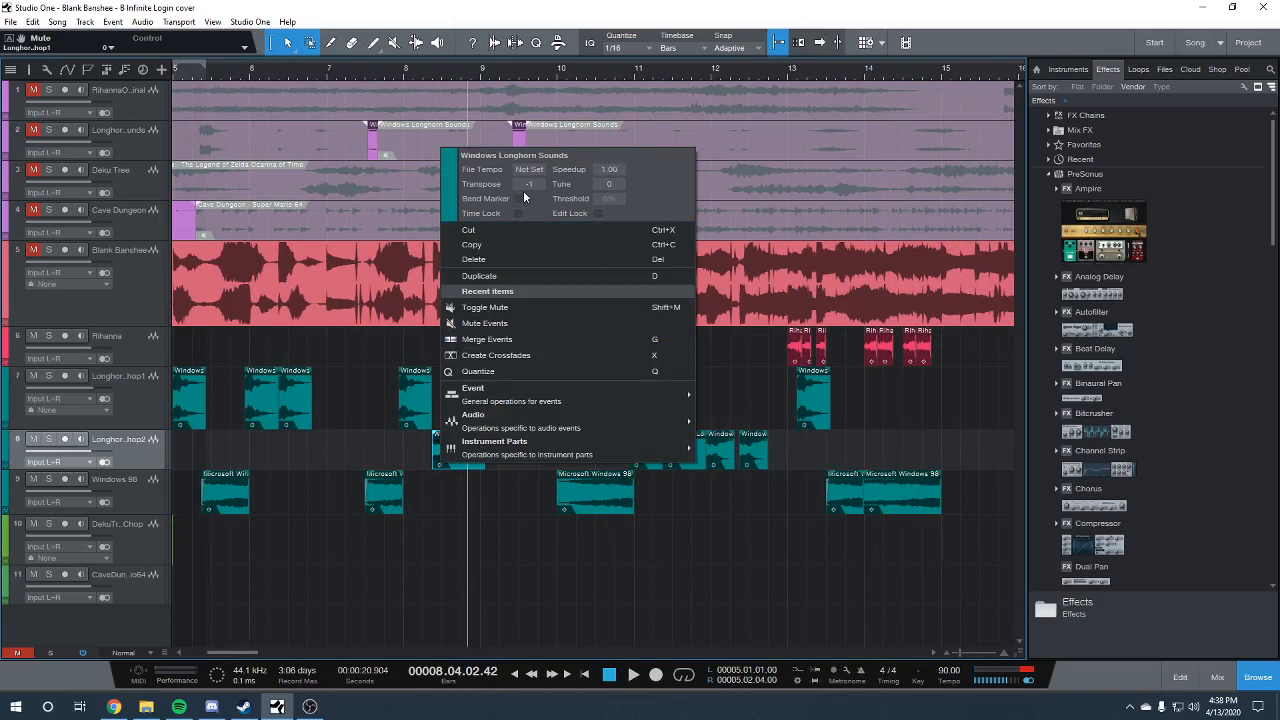
{"action": "left_click", "coordinate": [510, 571]}
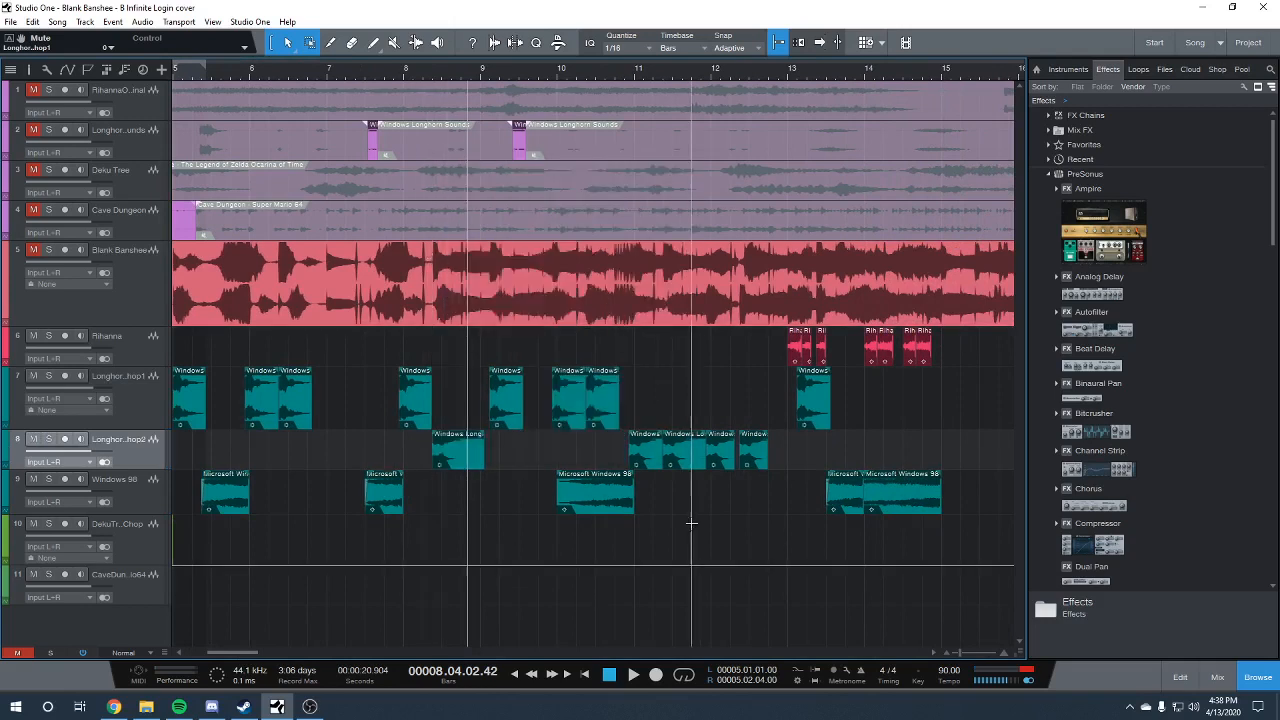
{"action": "right_click", "coordinate": [679, 466]}
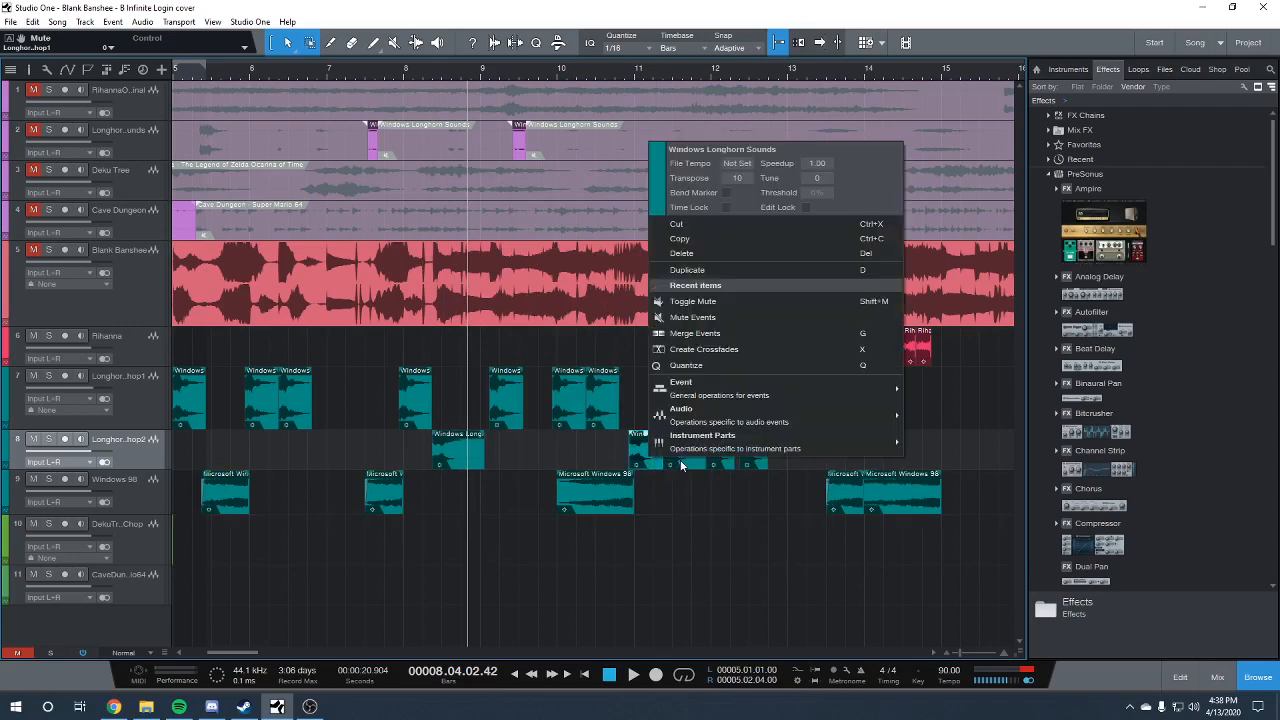
{"action": "right_click", "coordinate": [711, 464]}
{"action": "right_click", "coordinate": [725, 466]}
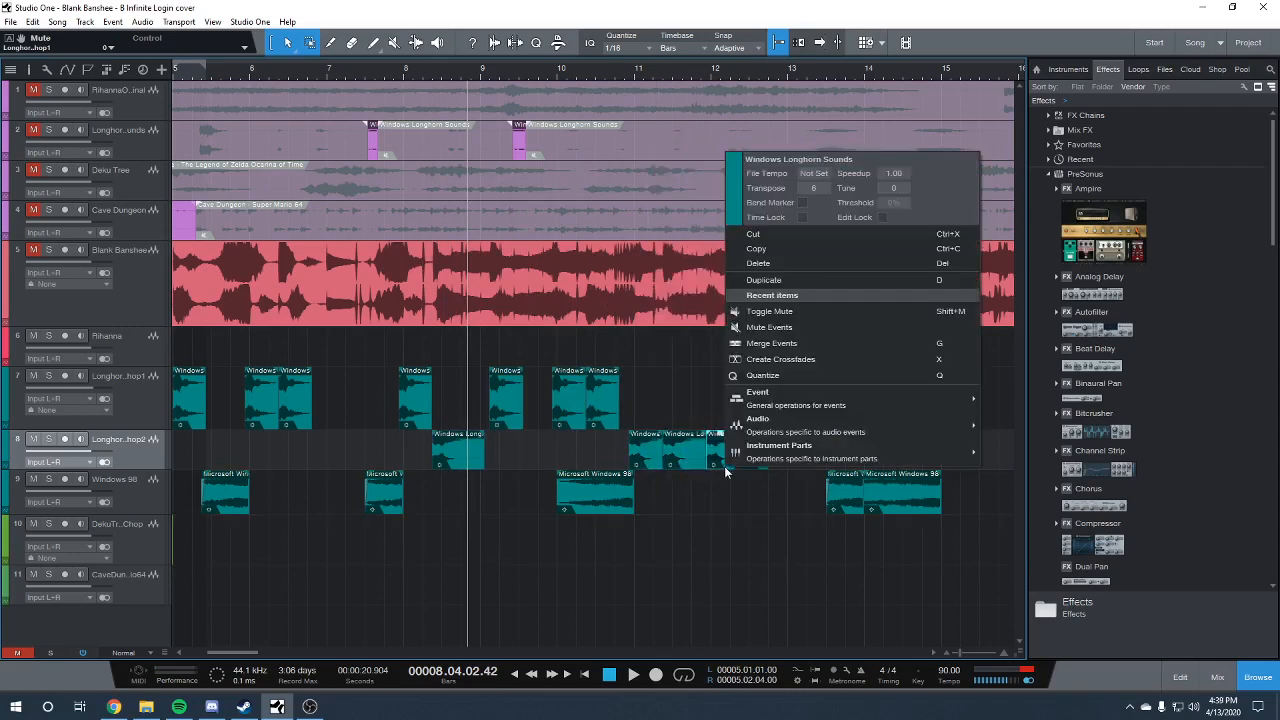
{"action": "left_click", "coordinate": [717, 541]}
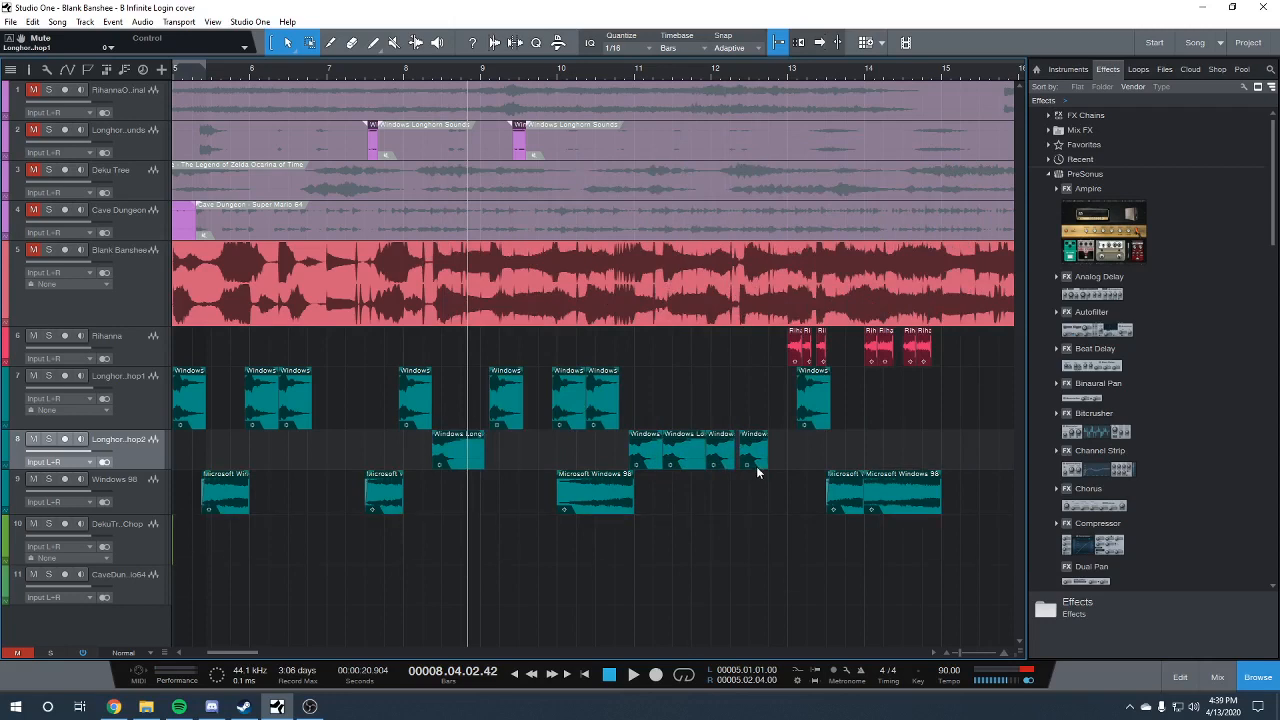
Play the combined chop tracks from bar 7, beat 4 through the Longhorn chop 2 clips in bar 12
{"action": "left_click", "coordinate": [394, 80]}
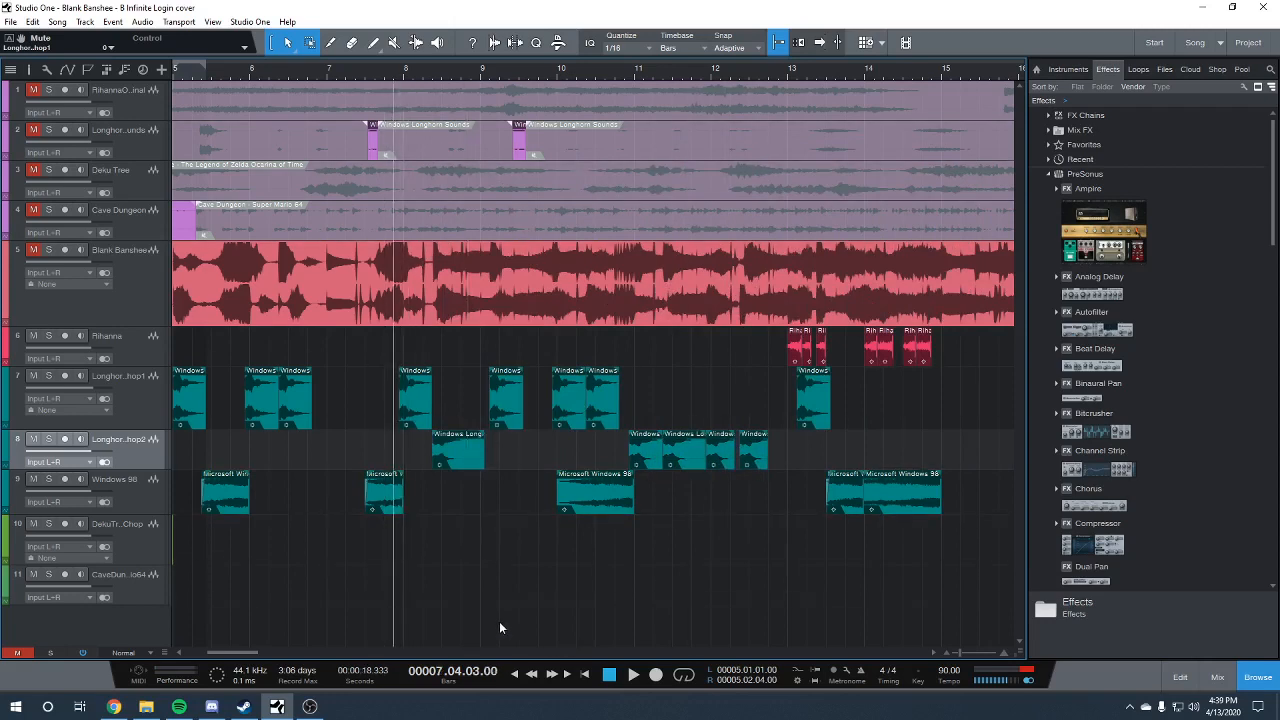
{"action": "key", "text": "space"}
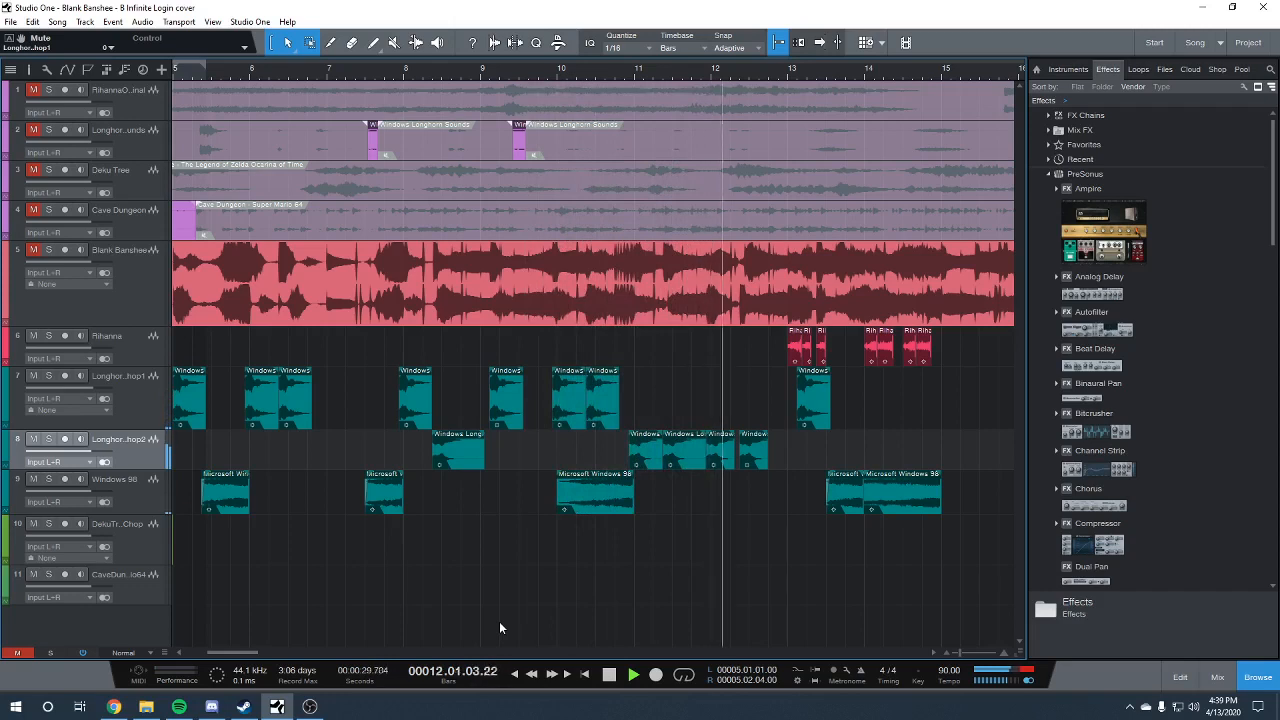
{"action": "key", "text": "space"}
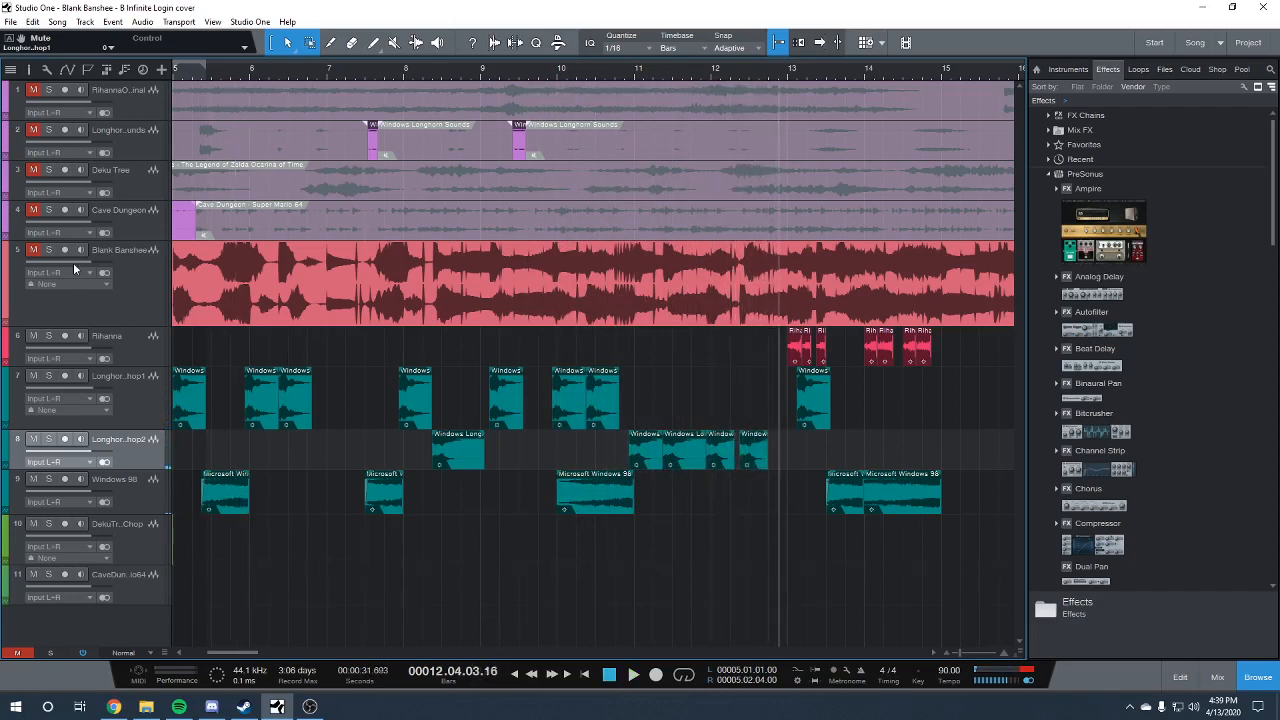
Turn down and unmute the original Blank Banshee track, and return the playhead to the song start
{"action": "left_click_drag", "start_coordinate": [87, 263], "coordinate": [65, 265]}
{"action": "left_click", "coordinate": [33, 250]}
{"action": "left_click", "coordinate": [582, 675]}
{"action": "left_click_drag", "start_coordinate": [236, 648], "coordinate": [209, 652]}
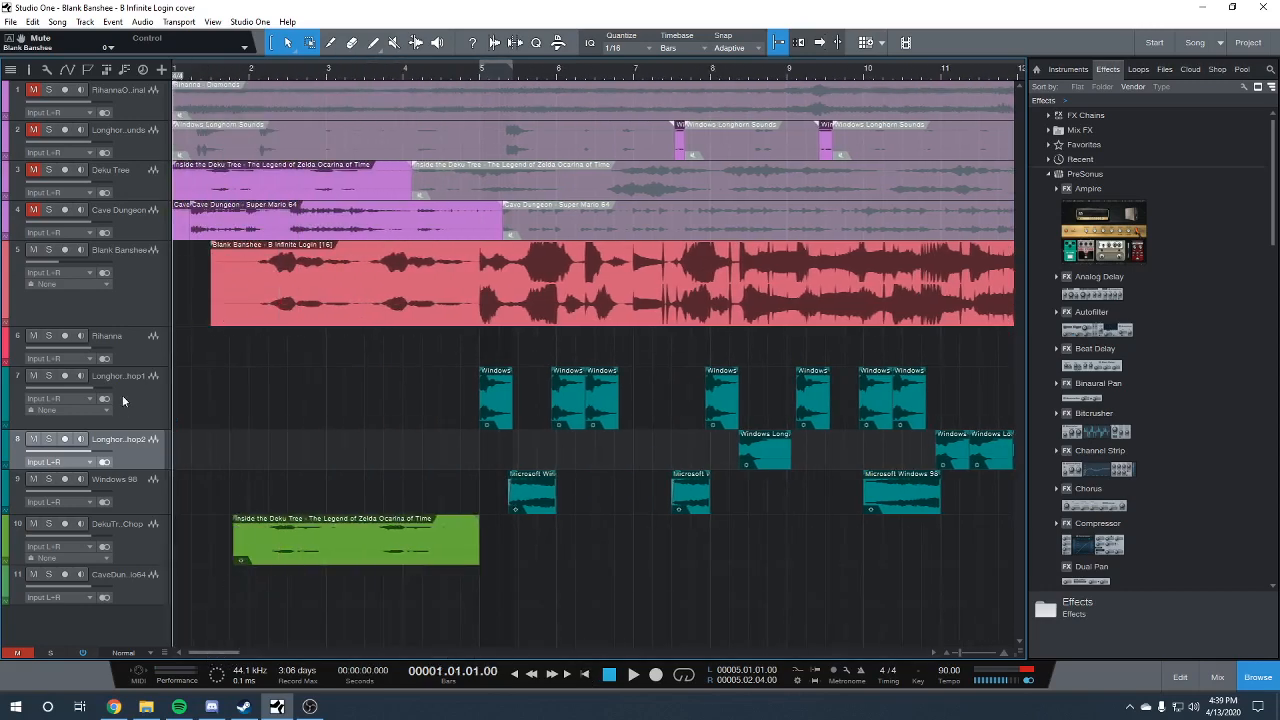
Play the original alongside the chops from bar 5 and set the Blank Banshee track's volume to -10.3 dB
{"action": "left_click", "coordinate": [480, 77]}
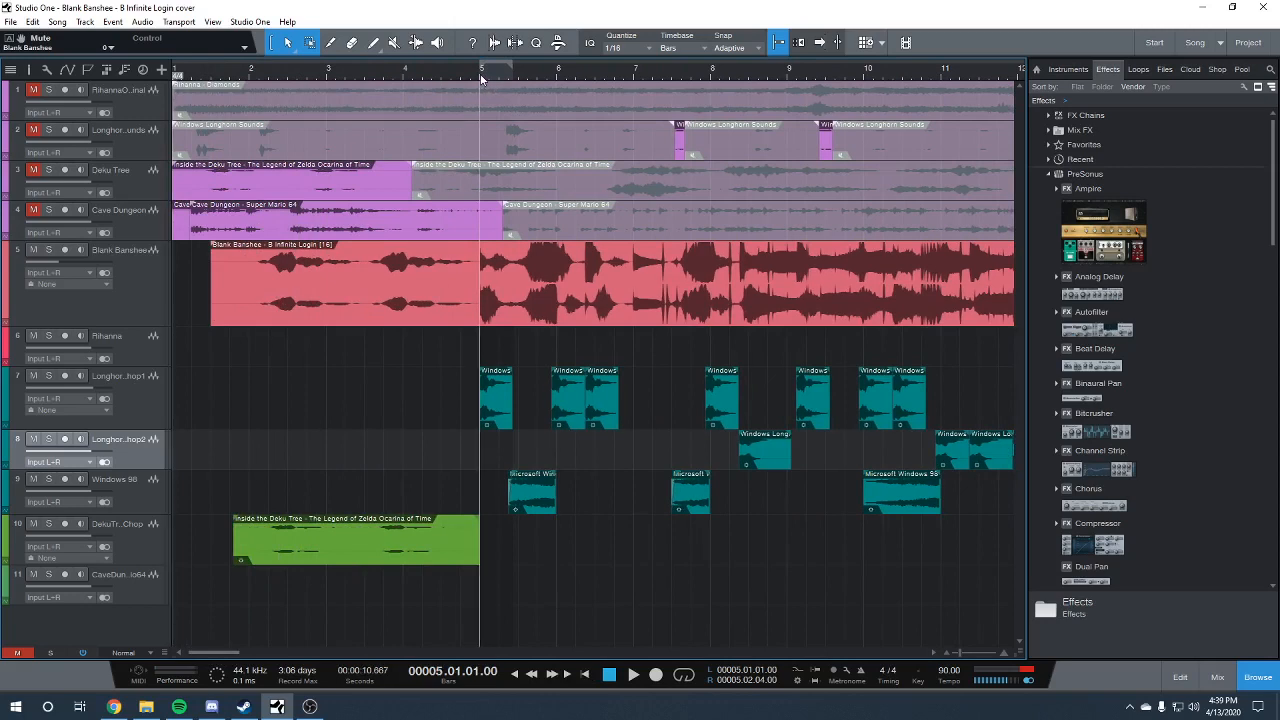
{"action": "key", "text": "space"}
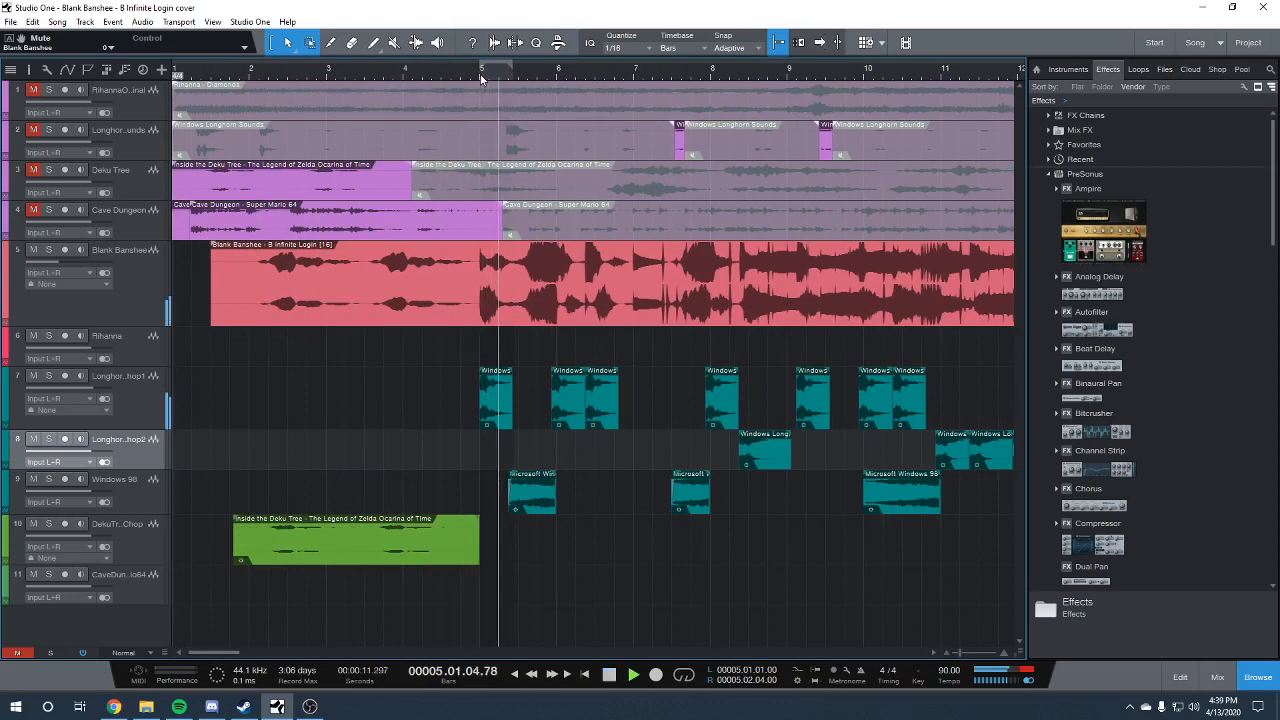
{"action": "left_click_drag", "start_coordinate": [68, 263], "coordinate": [84, 258]}
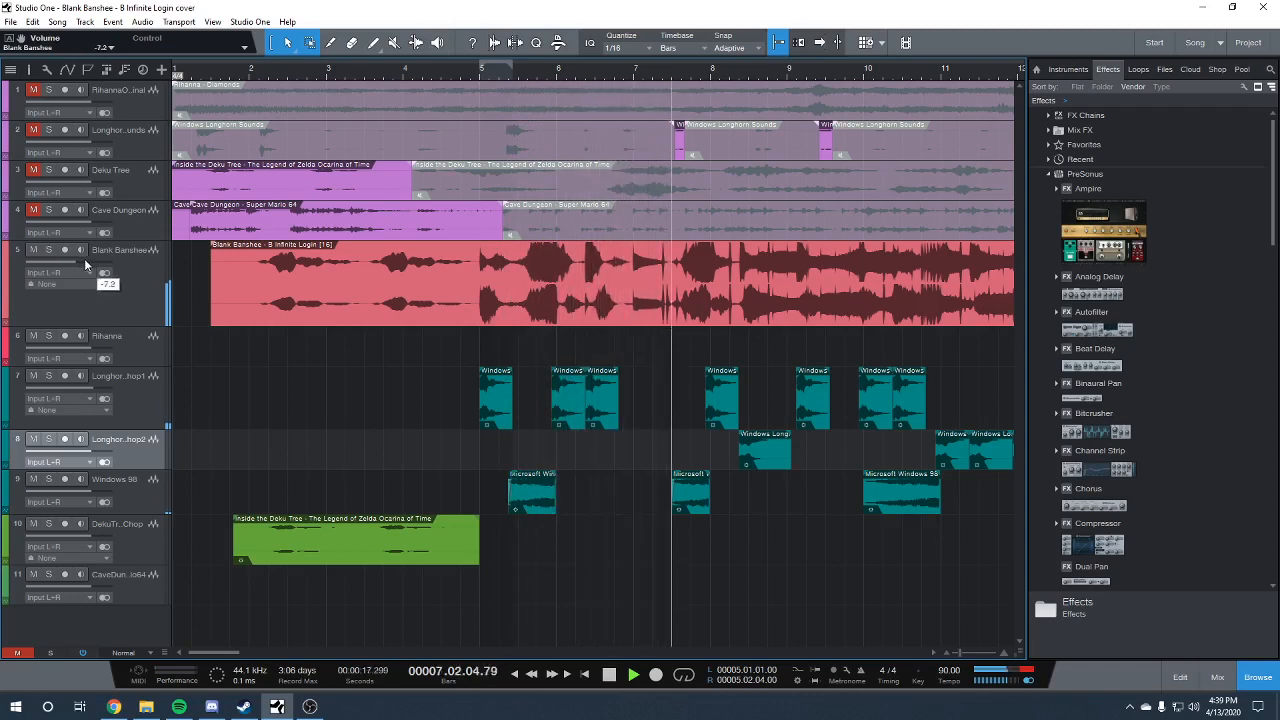
{"action": "left_click_drag", "start_coordinate": [84, 258], "coordinate": [79, 265]}
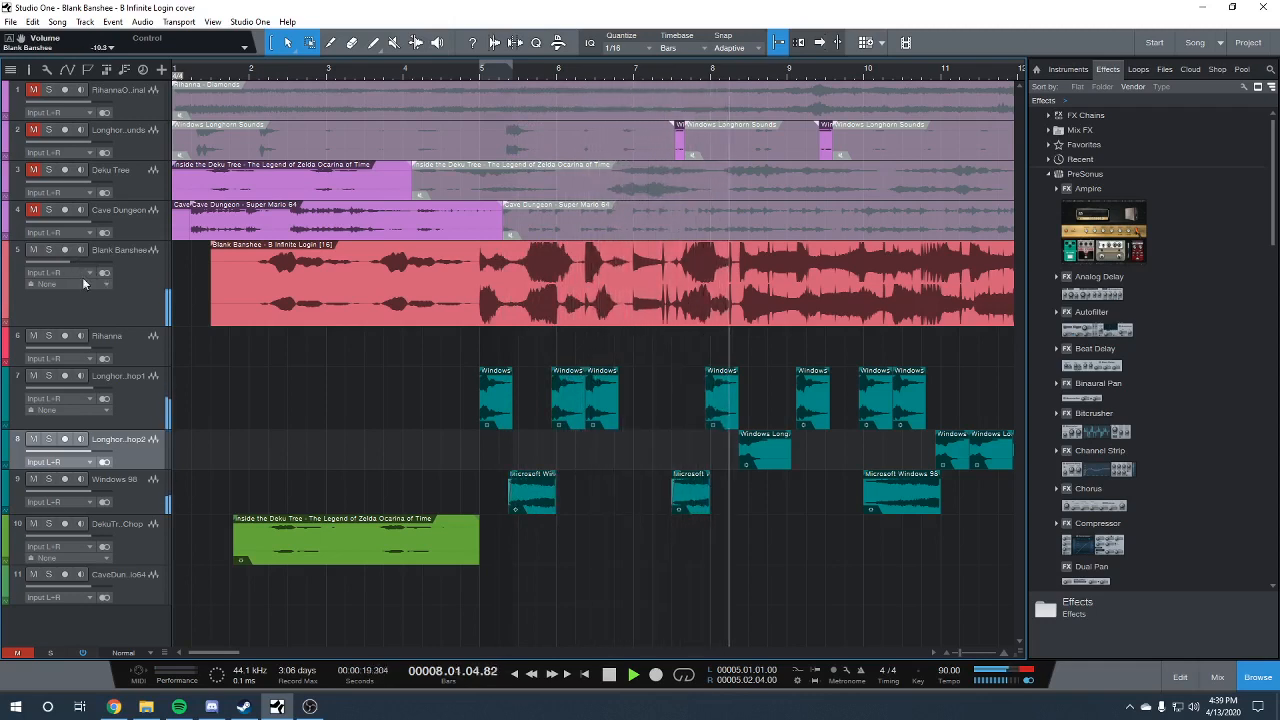
Solo the Rihanna track and duplicate its first vocal clip at bar 13
{"action": "left_click_drag", "start_coordinate": [237, 653], "coordinate": [262, 650]}
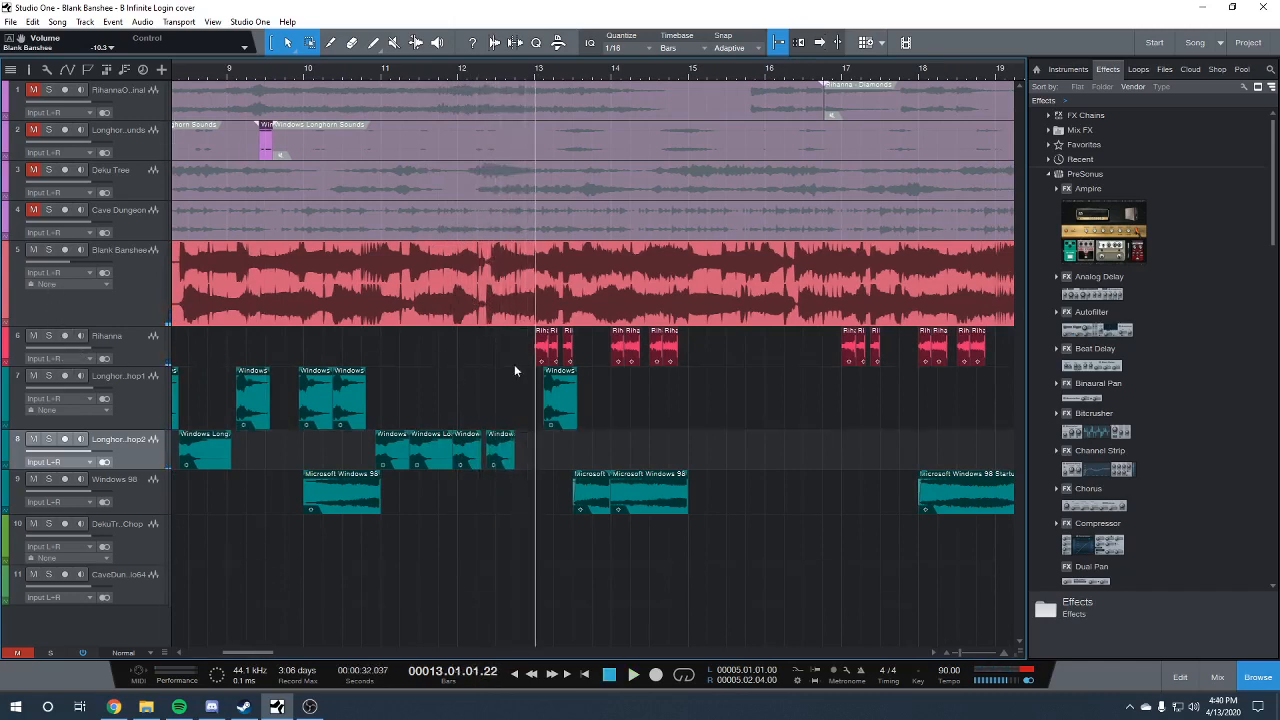
{"action": "left_click", "coordinate": [48, 335]}
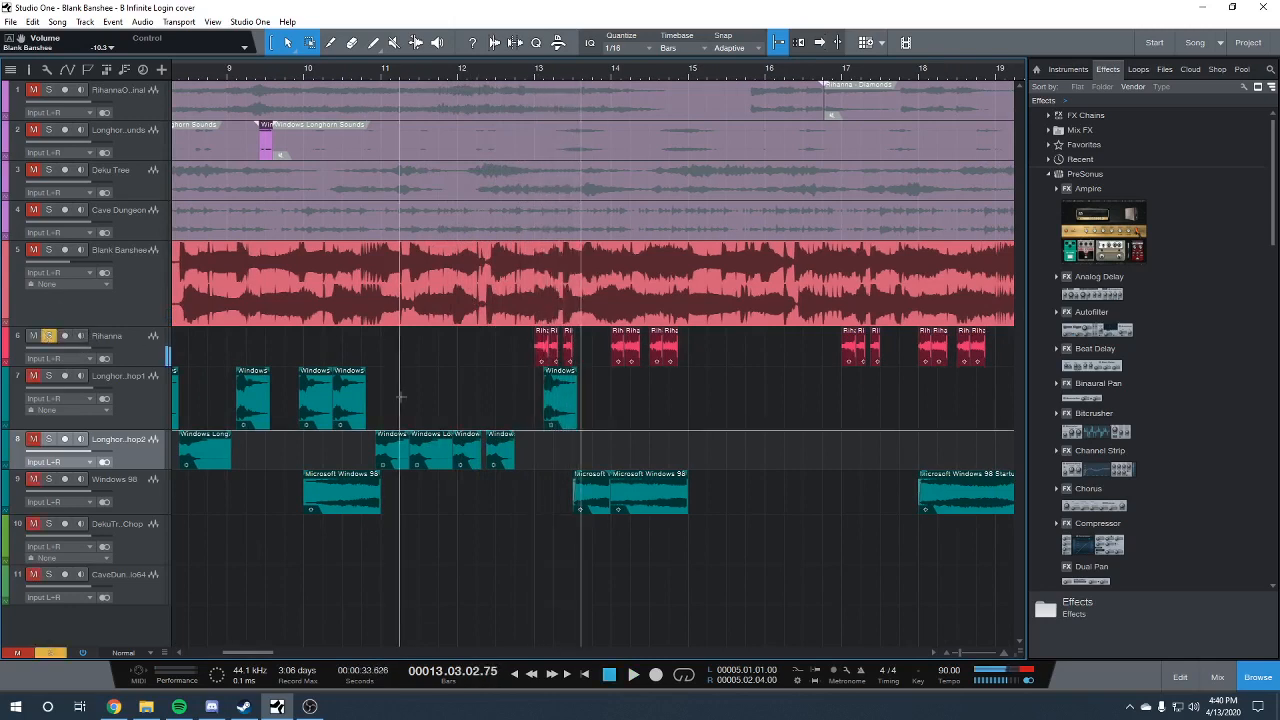
{"action": "left_click", "coordinate": [671, 362]}
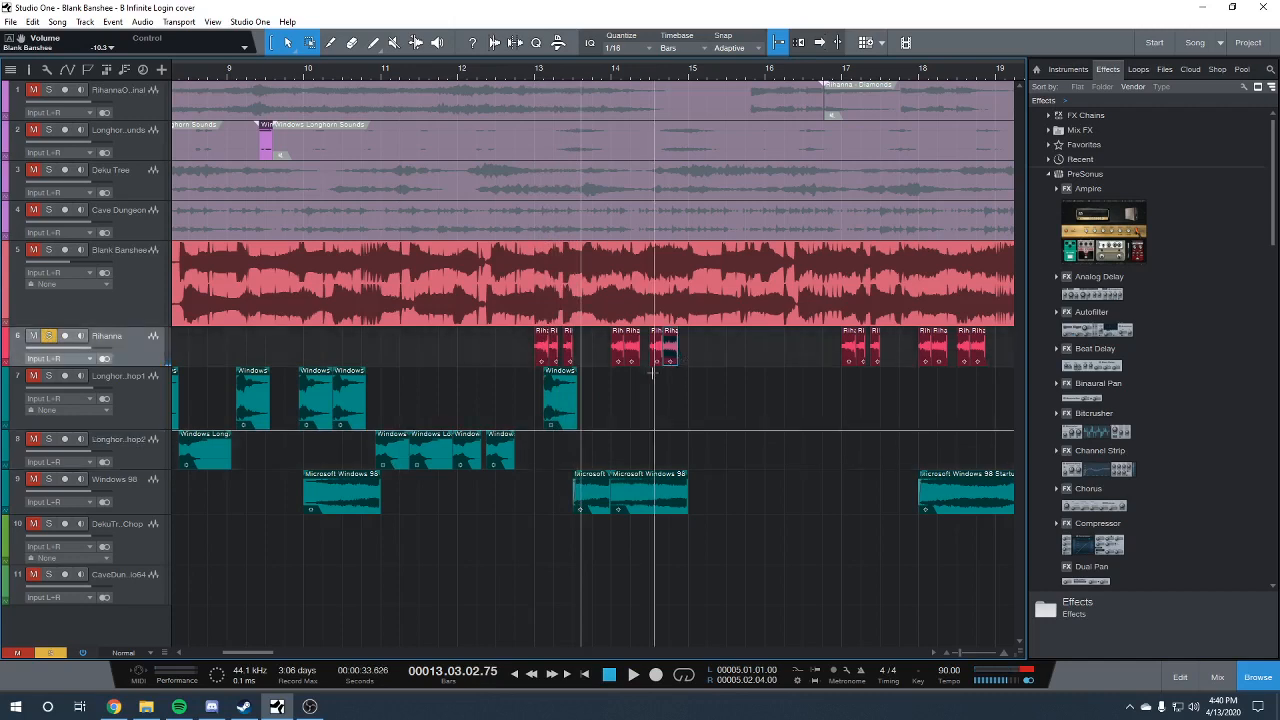
{"action": "left_click", "coordinate": [542, 357]}
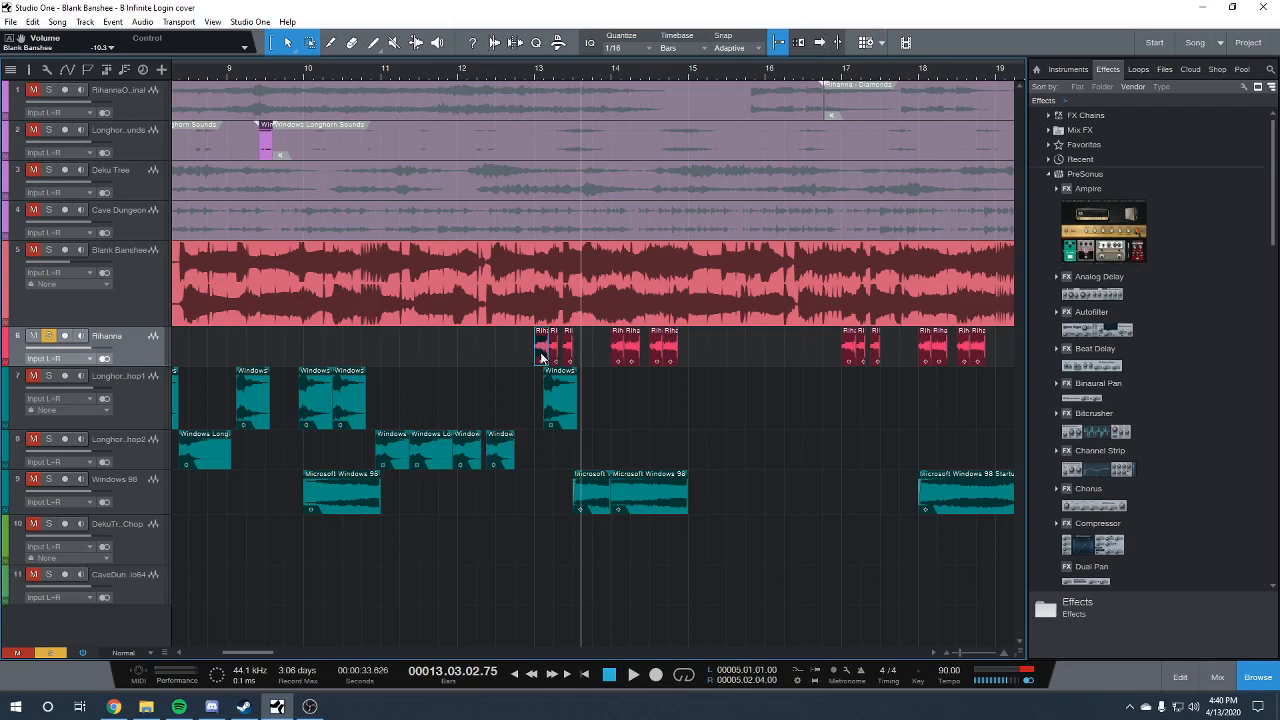
{"action": "key", "text": "d"}
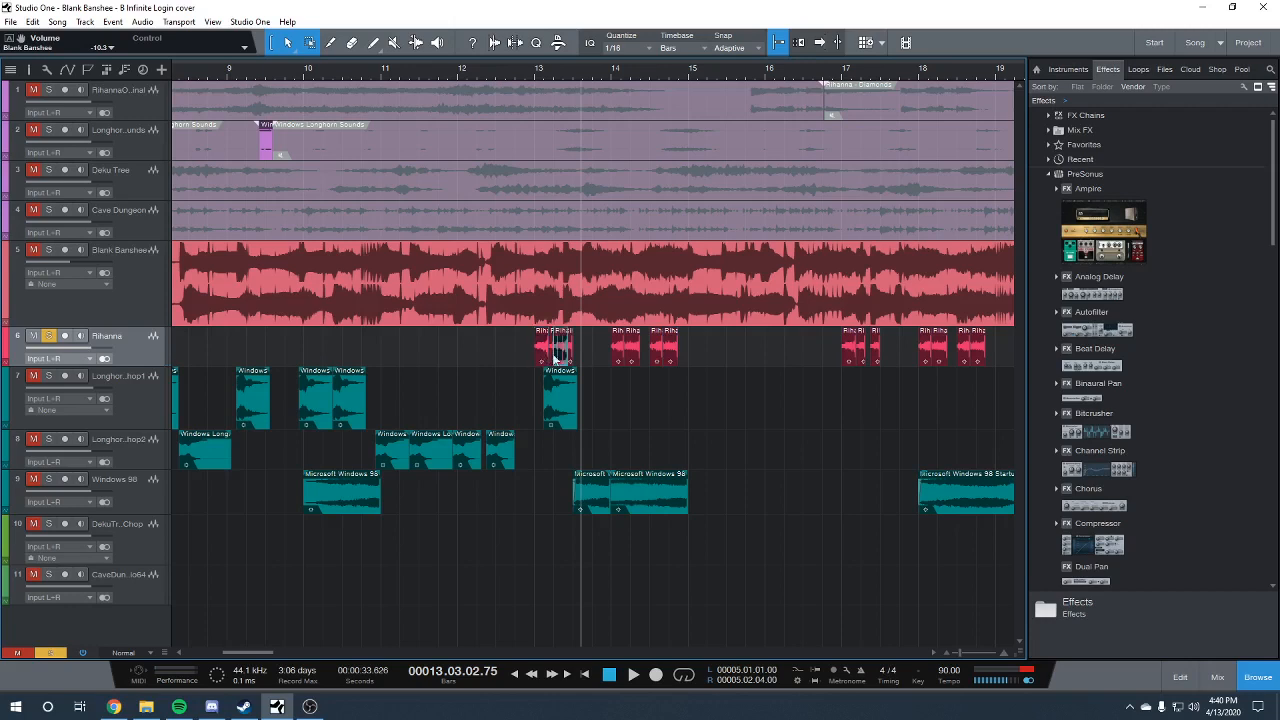
Move the copied Rihanna clip to just before bar 12, extend its length, and audition it from there
{"action": "left_click_drag", "start_coordinate": [561, 360], "coordinate": [447, 355]}
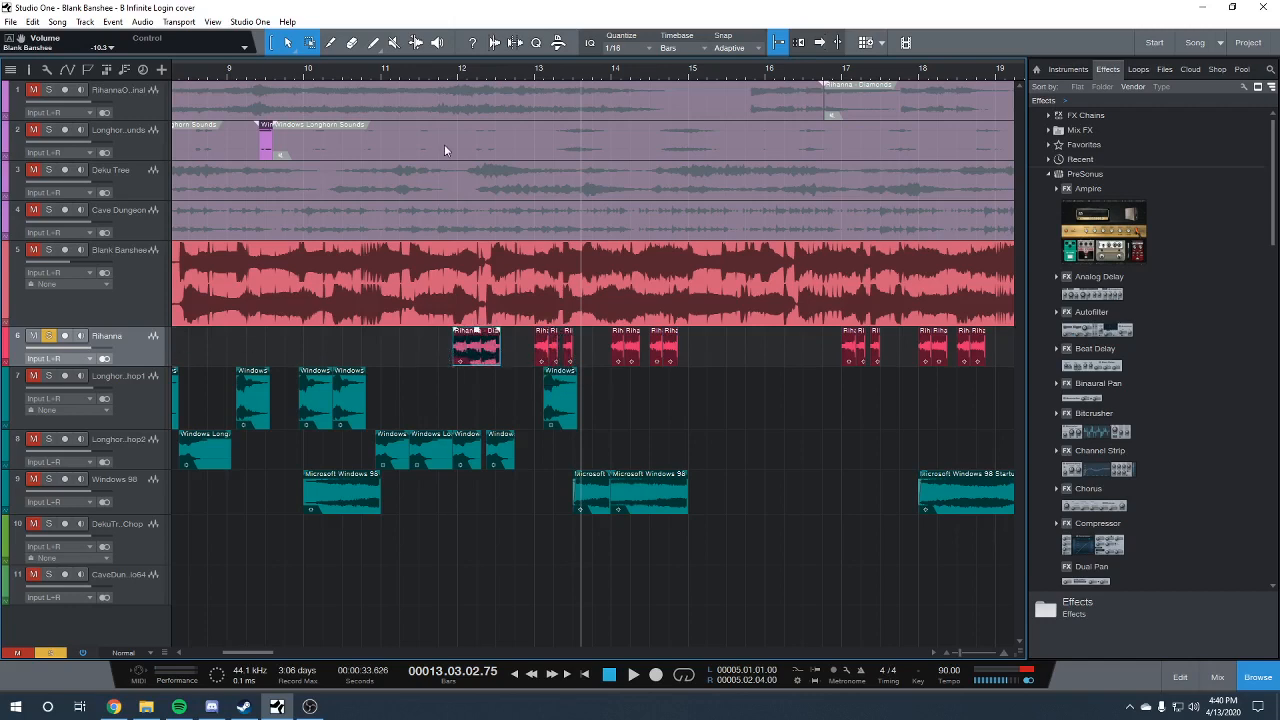
{"action": "left_click", "coordinate": [453, 72]}
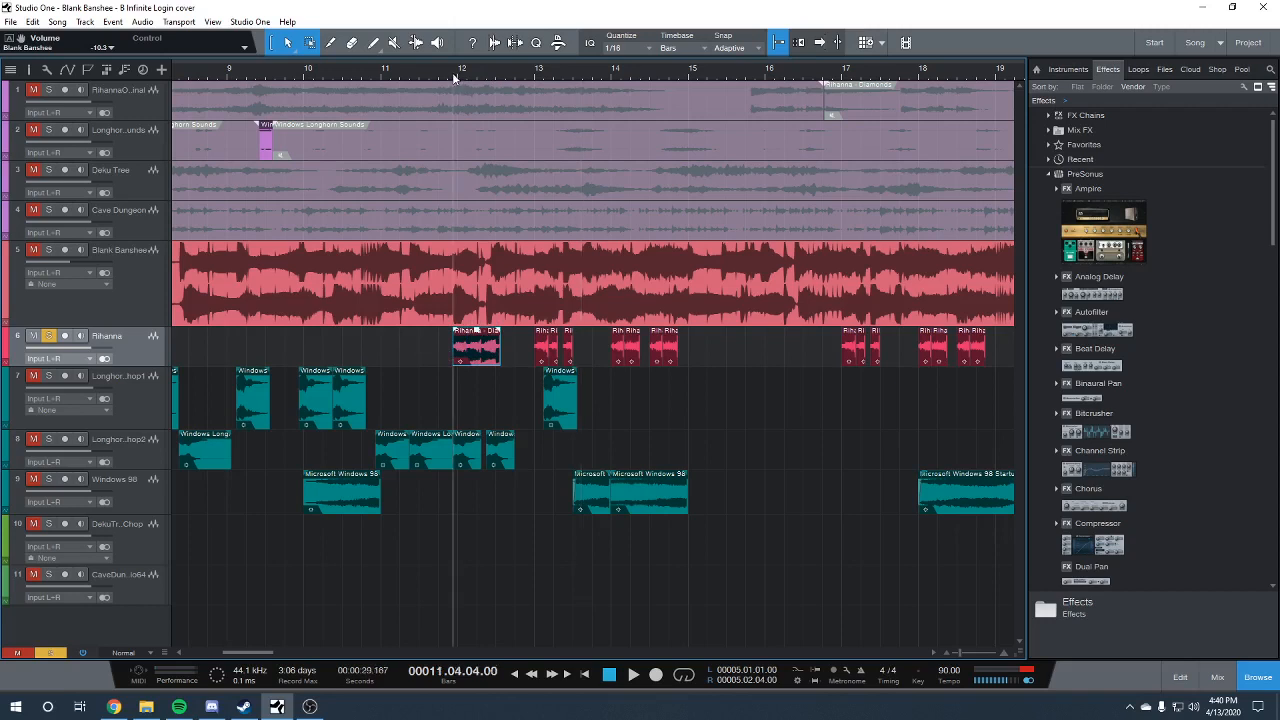
{"action": "key", "text": "space"}
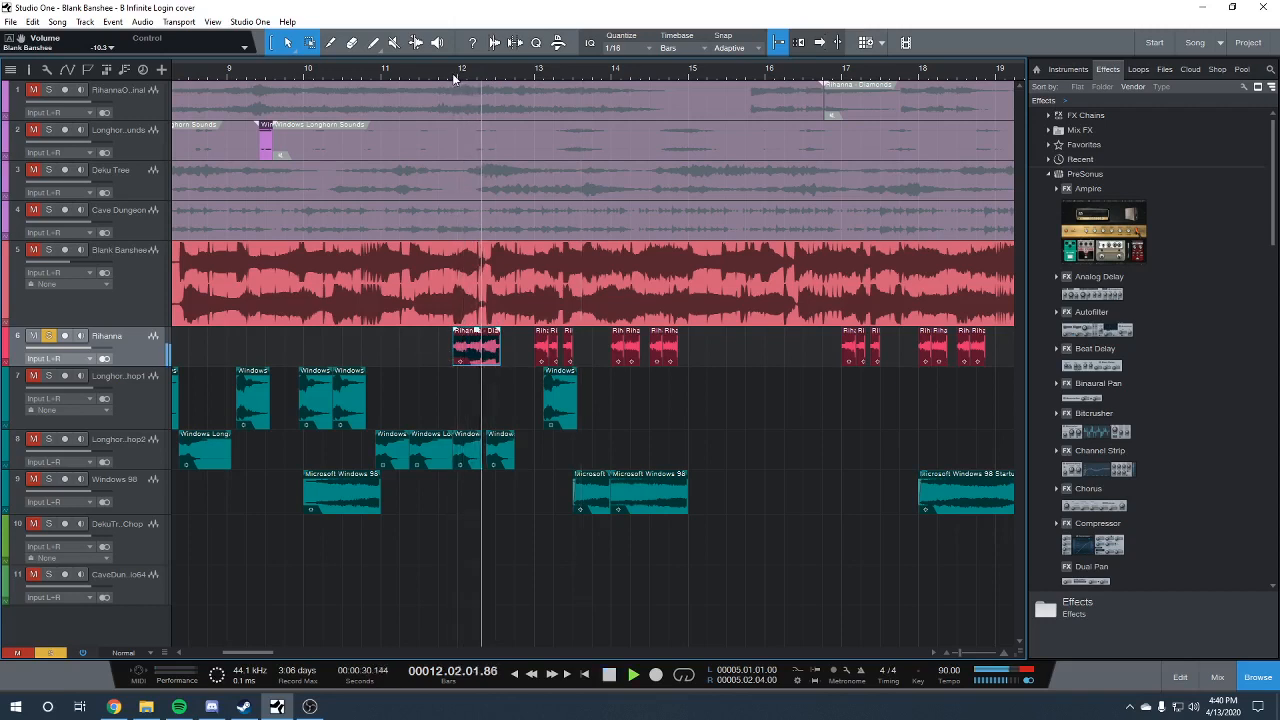
{"action": "key", "text": "space"}
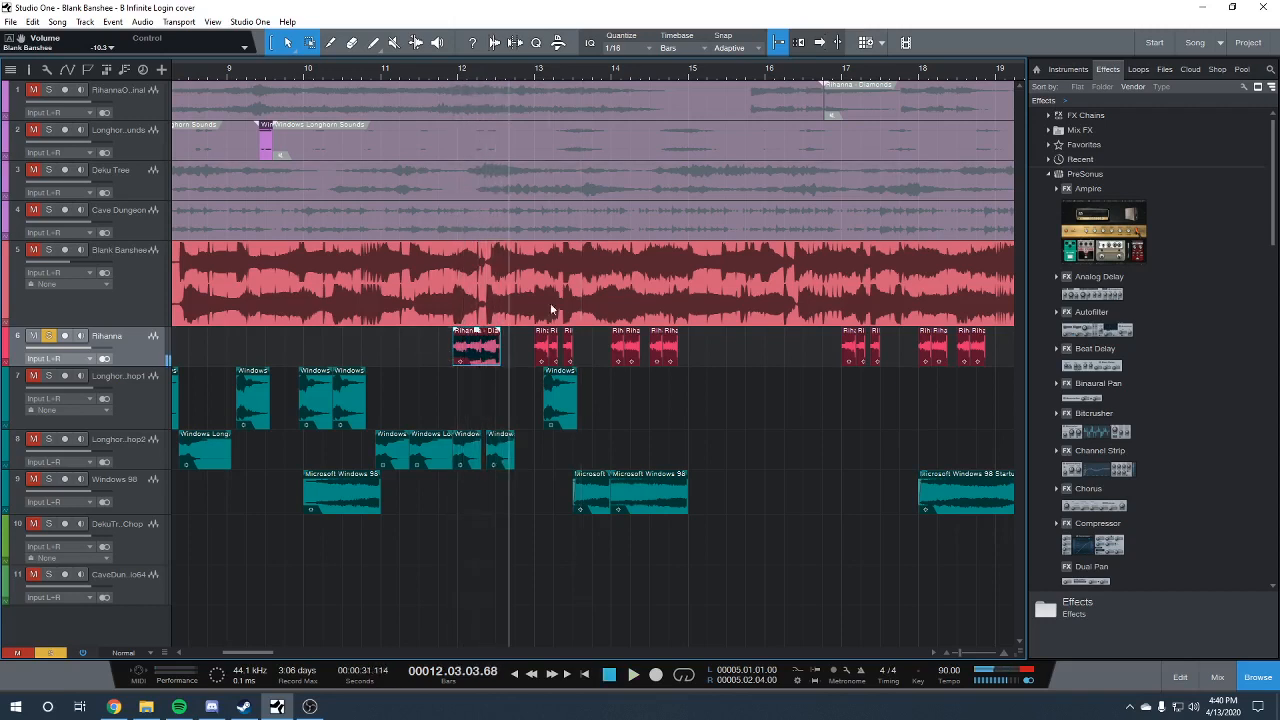
Reposition the copied Rihanna clip just after the start of bar 12, audition it from bar 12, and delete it
{"action": "left_click_drag", "start_coordinate": [454, 345], "coordinate": [513, 344]}
{"action": "right_click", "coordinate": [508, 347]}
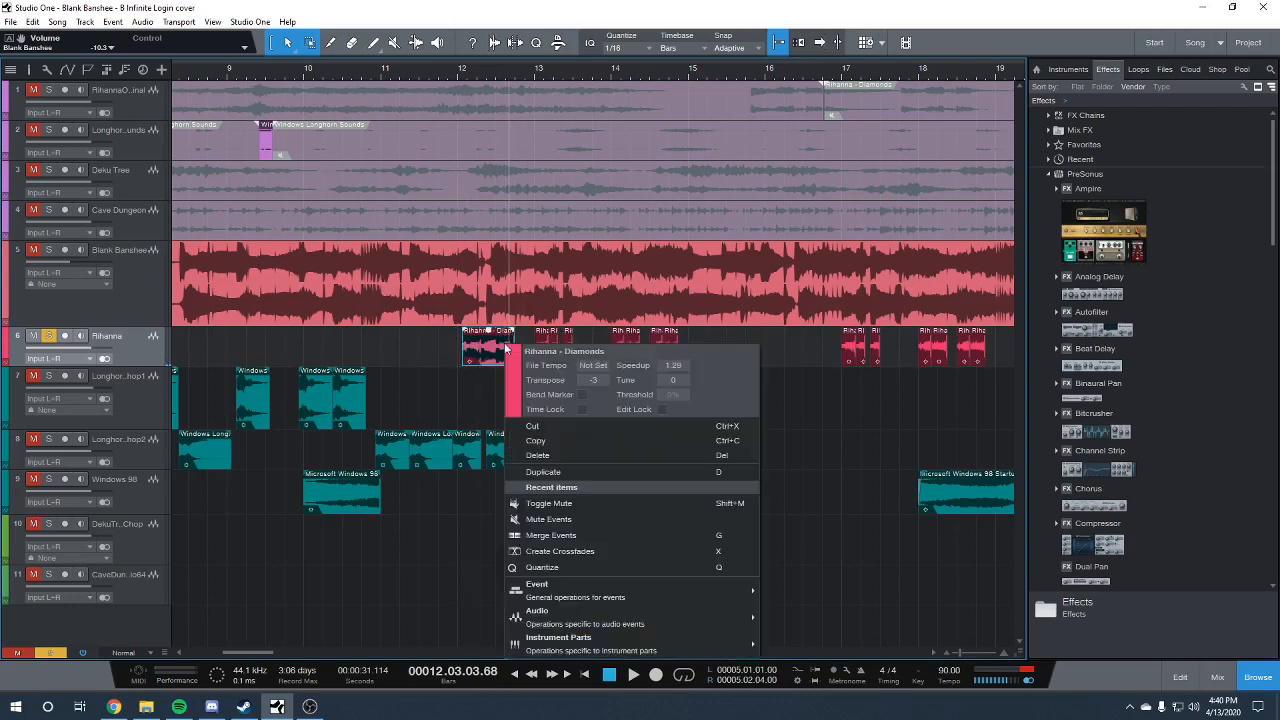
{"action": "left_click", "coordinate": [591, 381]}
{"action": "left_click", "coordinate": [460, 78]}
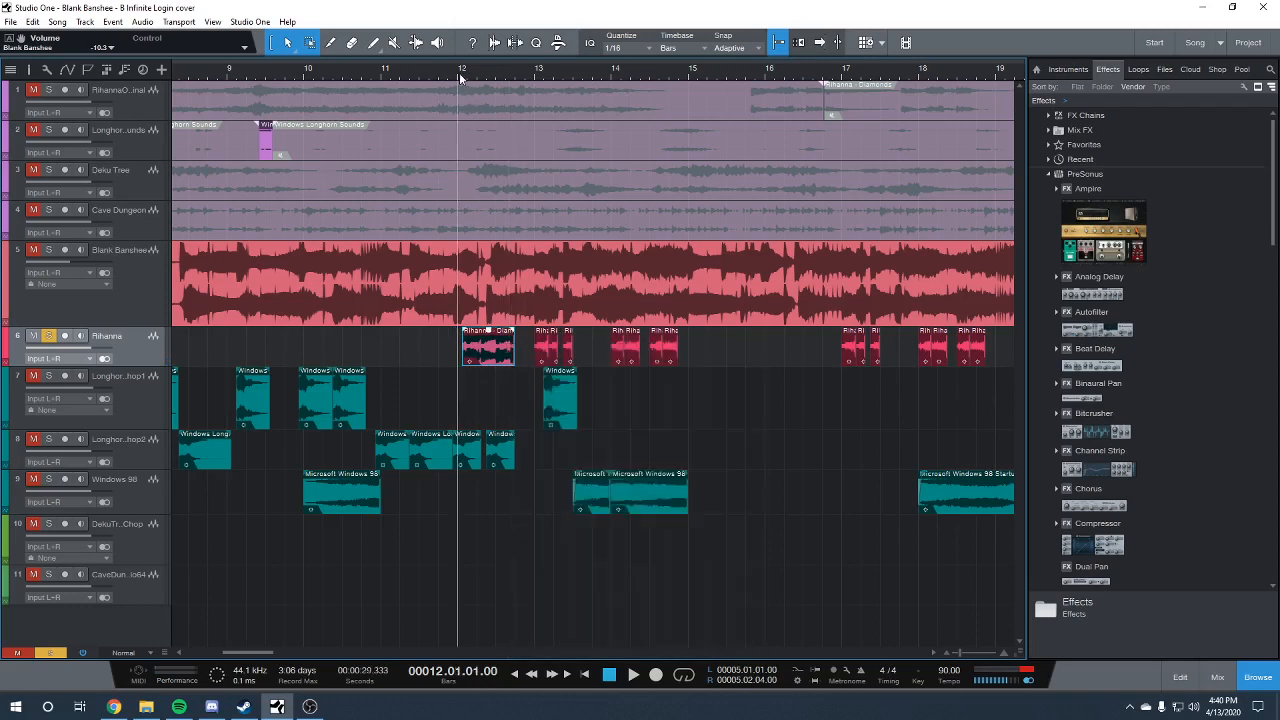
{"action": "key", "text": "space"}
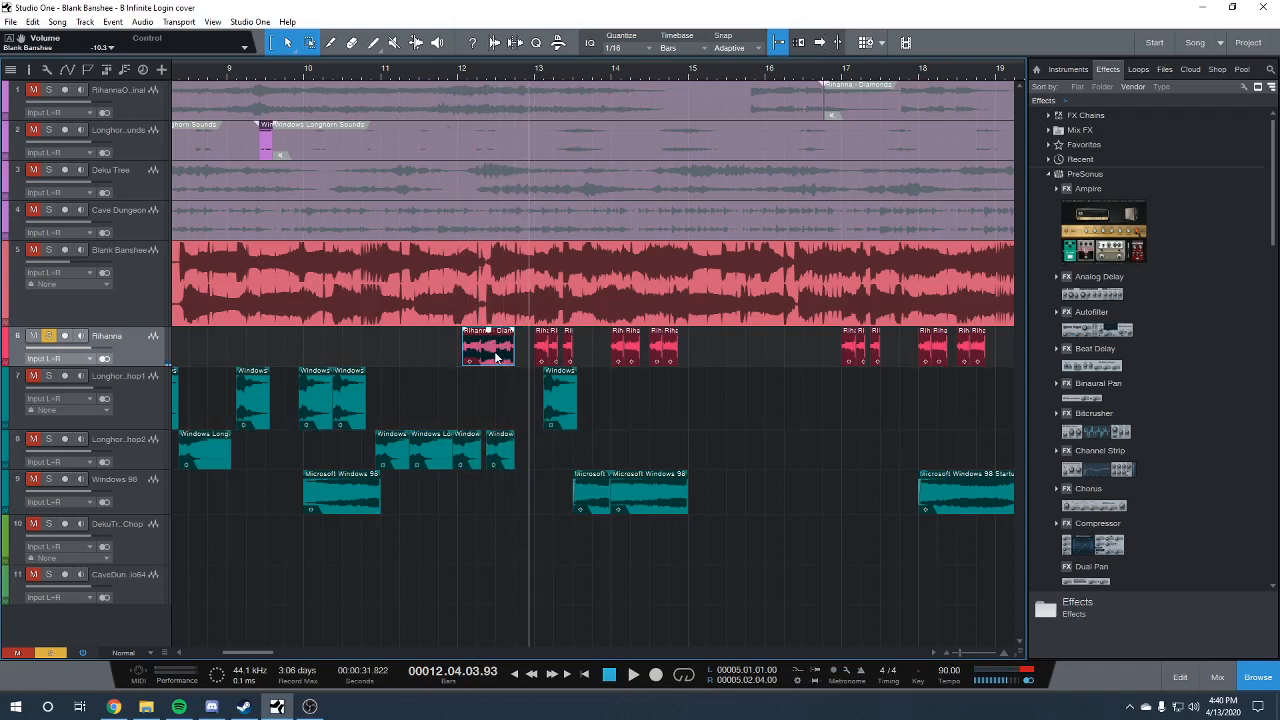
{"action": "key", "text": "Delete"}
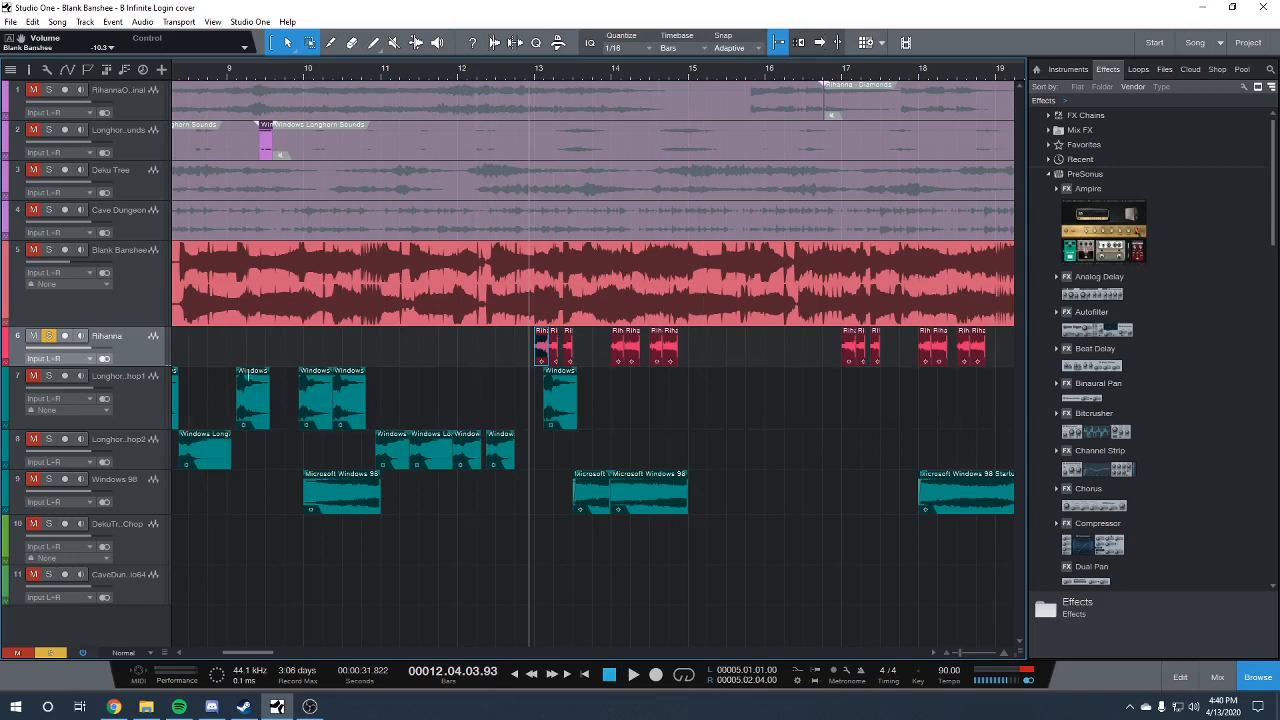
Check the transpose and speedup of the first Rihanna clip in bar 13, then unsolo the track and play all tracks through bar 14
{"action": "right_click", "coordinate": [542, 355]}
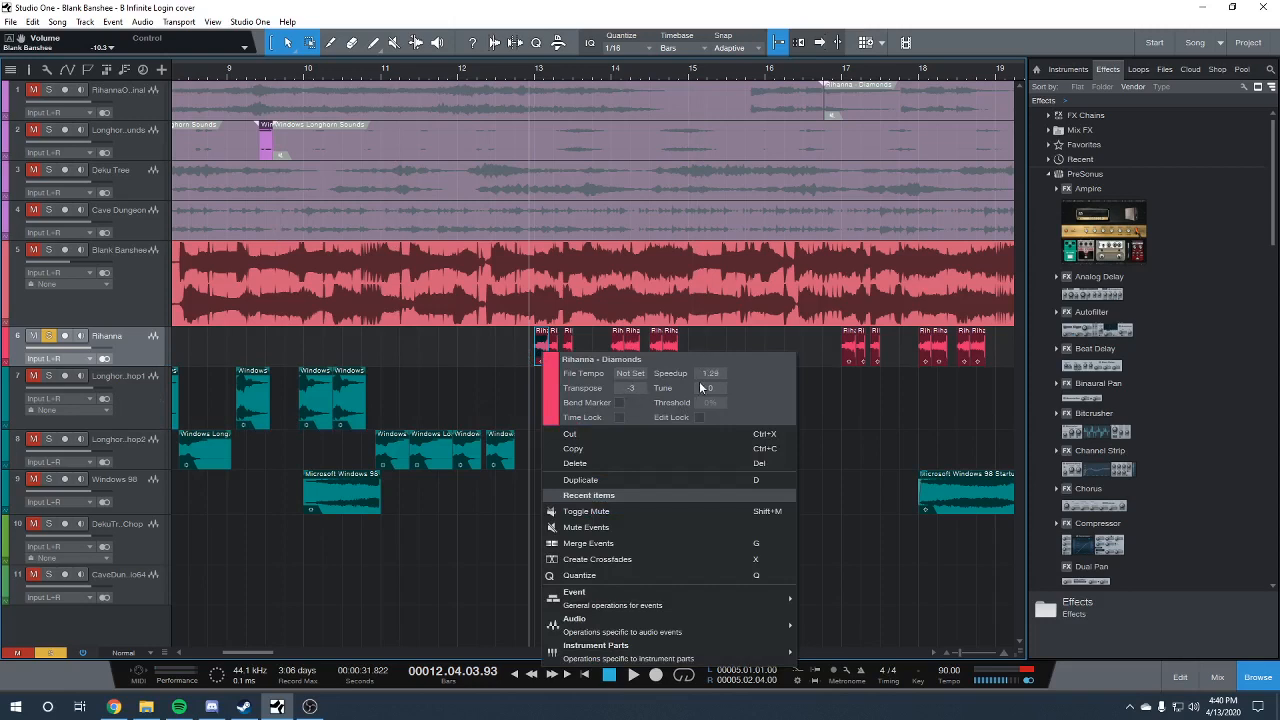
{"action": "left_click", "coordinate": [500, 381]}
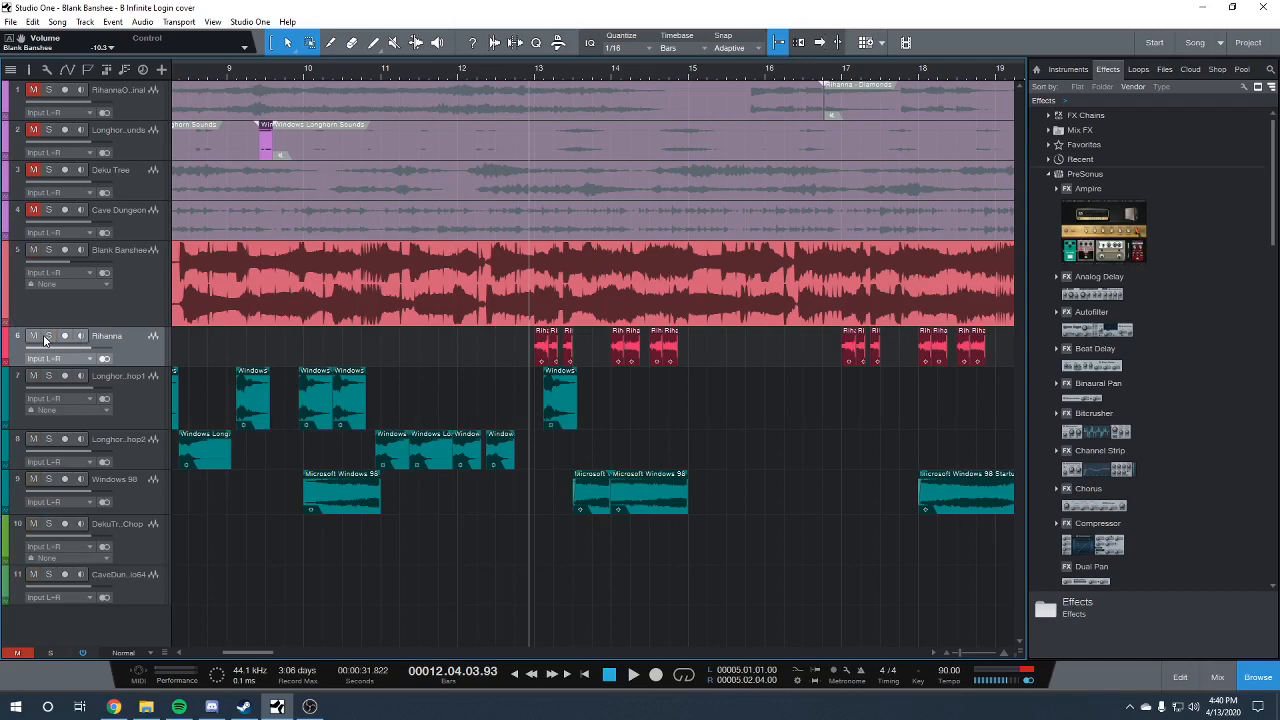
{"action": "key", "text": "space"}
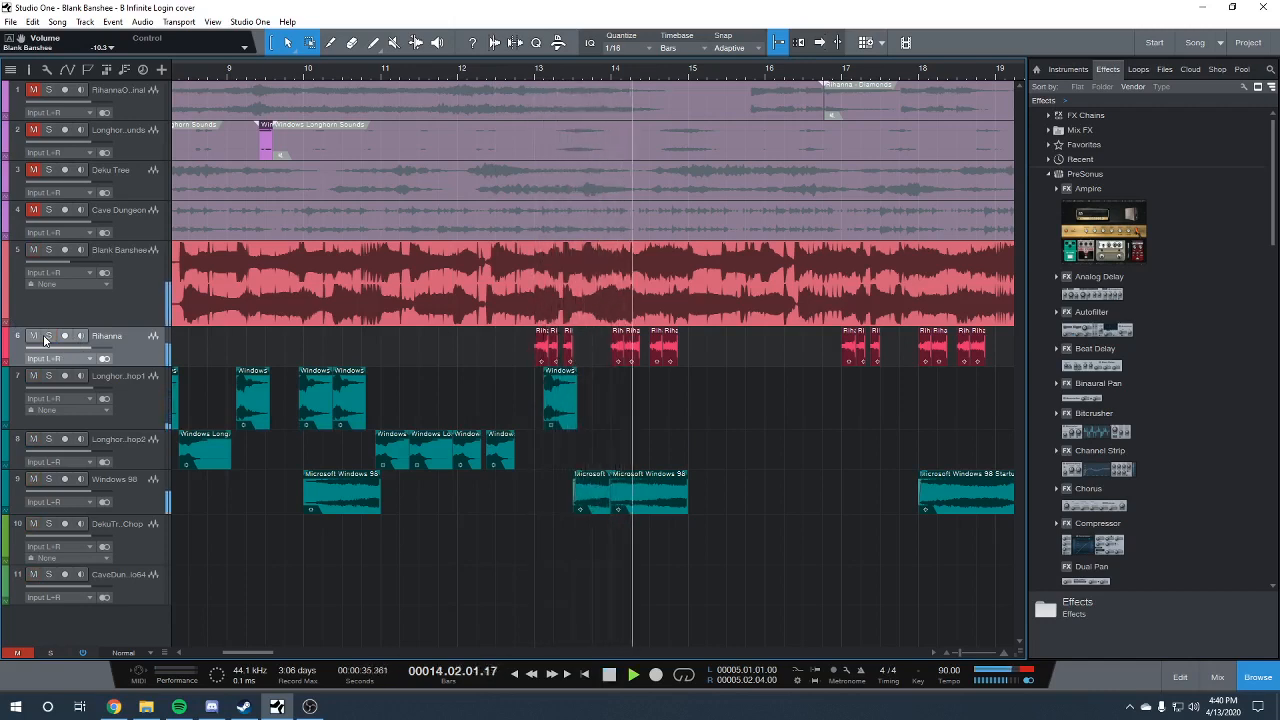
{"action": "key", "text": "space"}
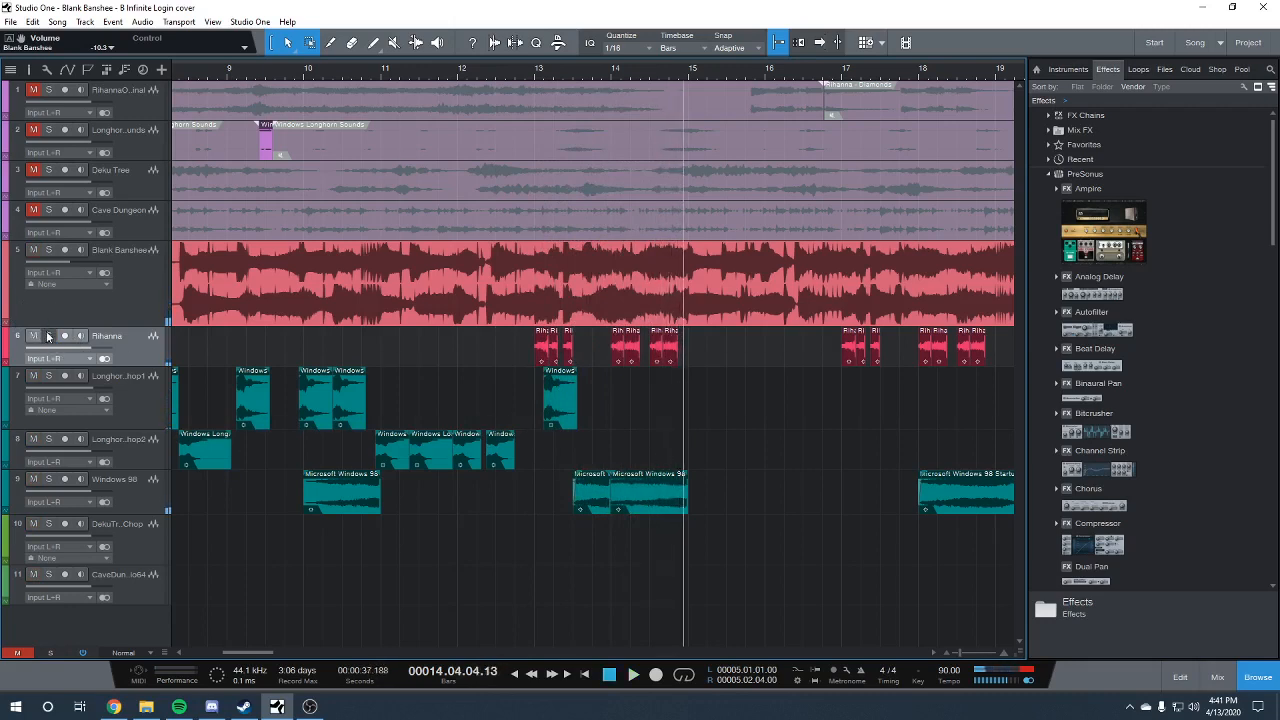
Solo the Rihanna track, play its bar 14 clips, and check the first bar 14 clip's transpose and speedup
{"action": "left_click", "coordinate": [48, 336]}
{"action": "left_click", "coordinate": [607, 75]}
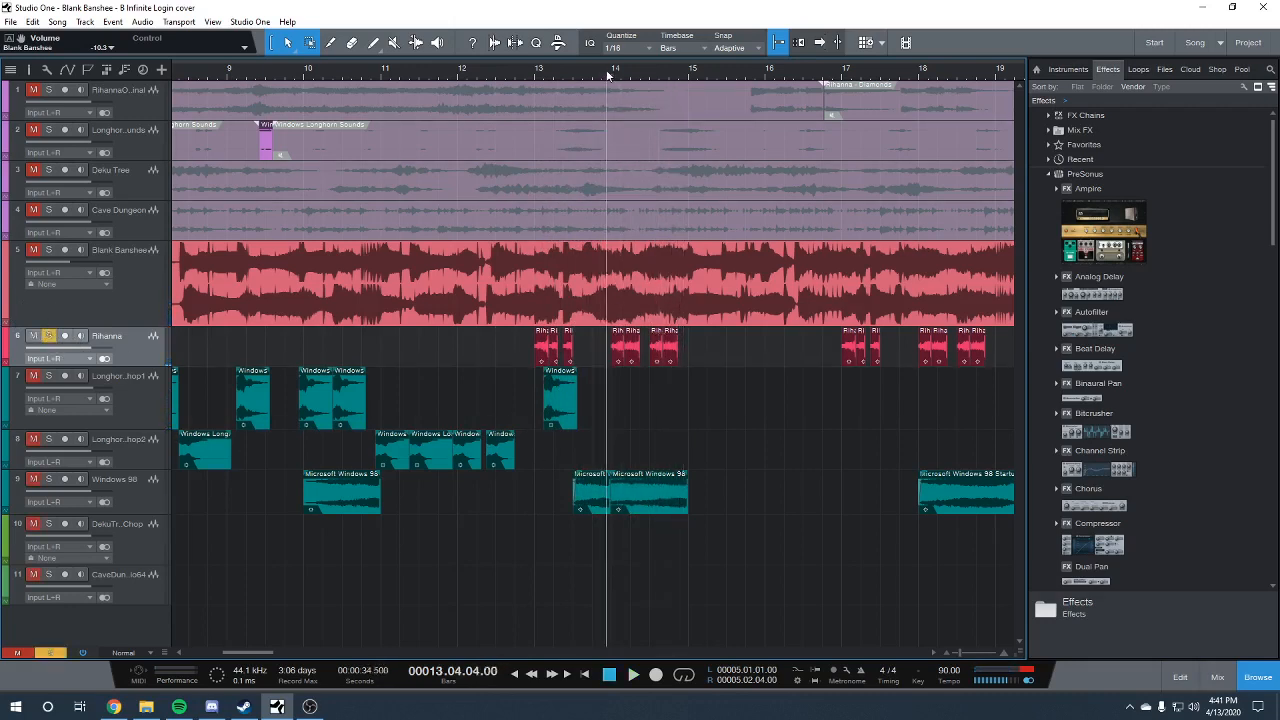
{"action": "key", "text": "space"}
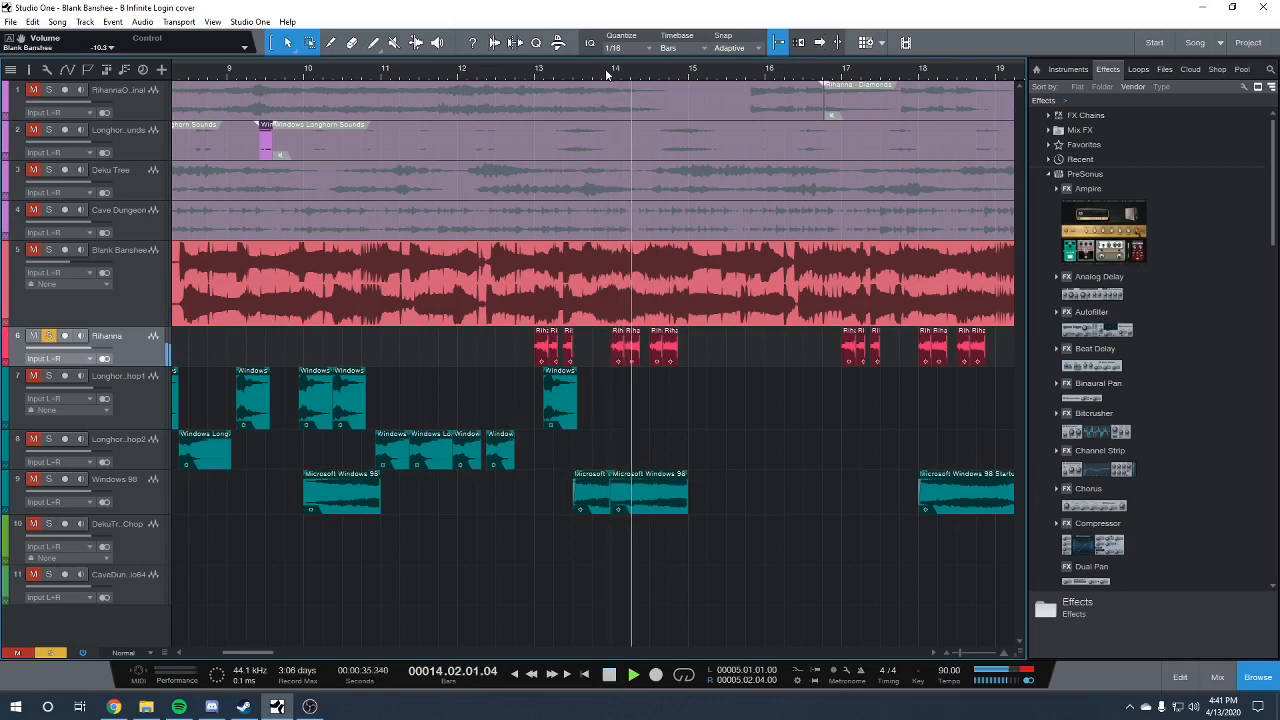
{"action": "key", "text": "space"}
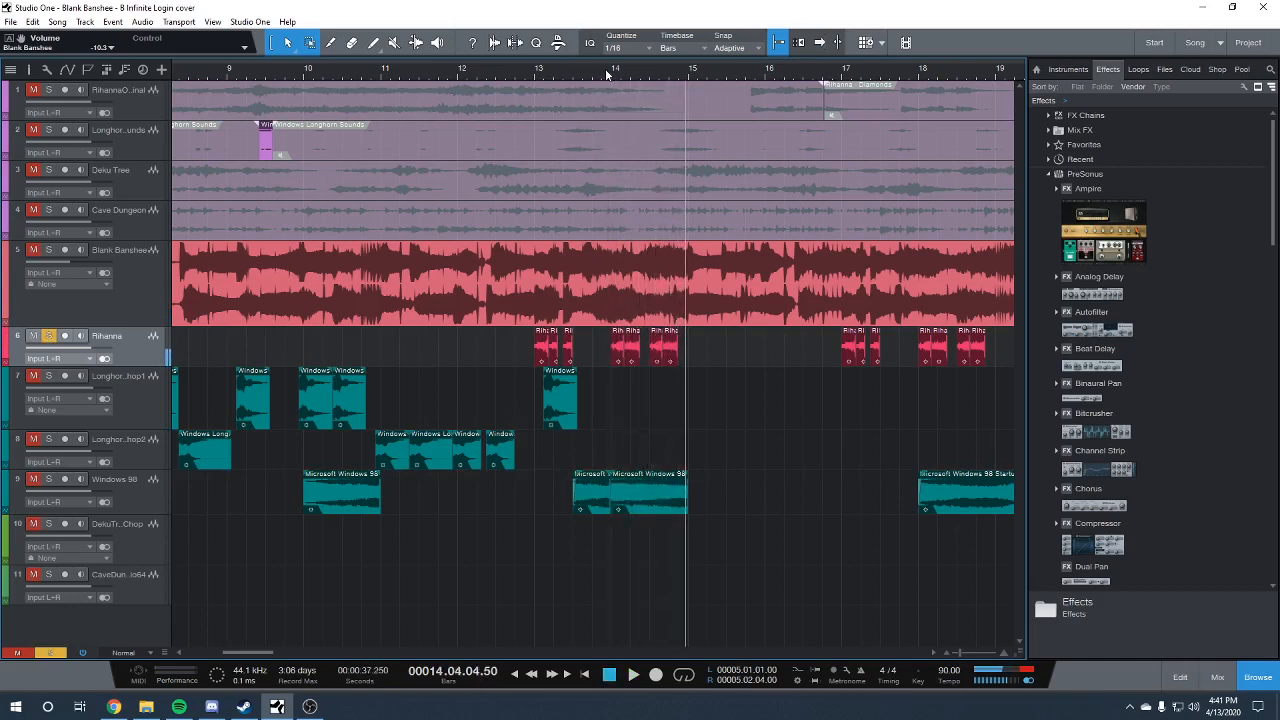
{"action": "right_click", "coordinate": [618, 361]}
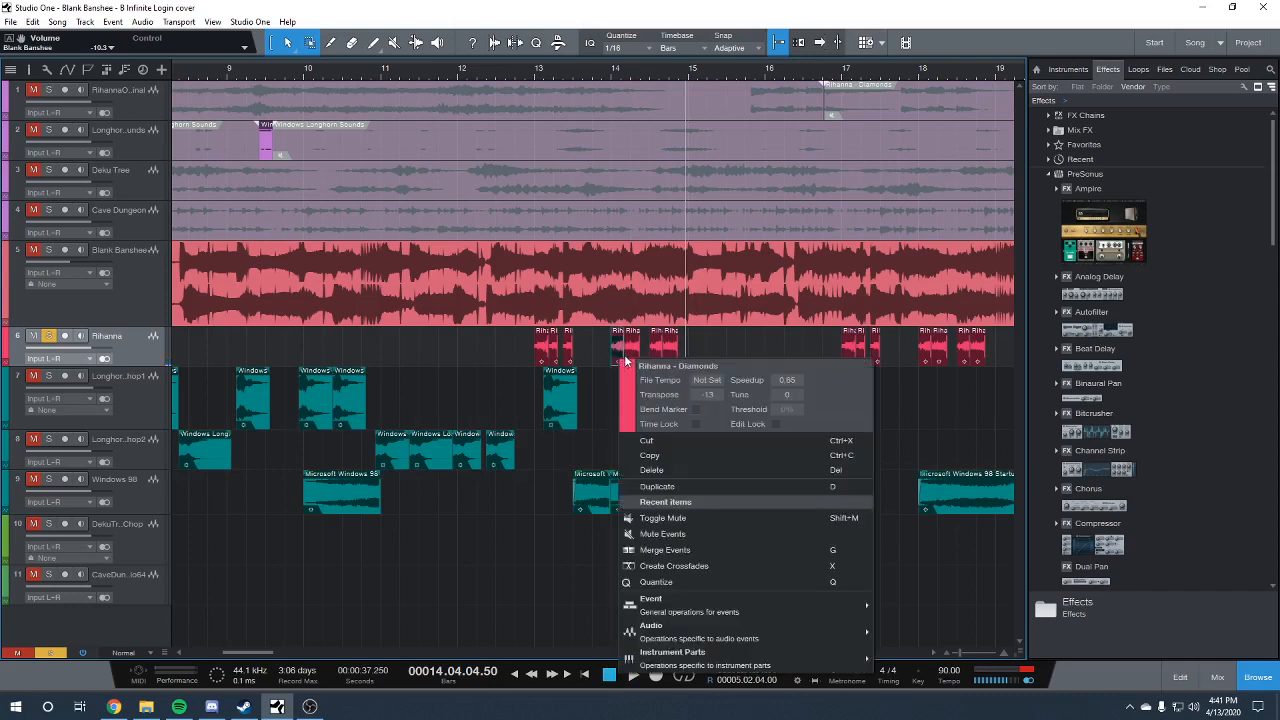
{"action": "left_click", "coordinate": [728, 319]}
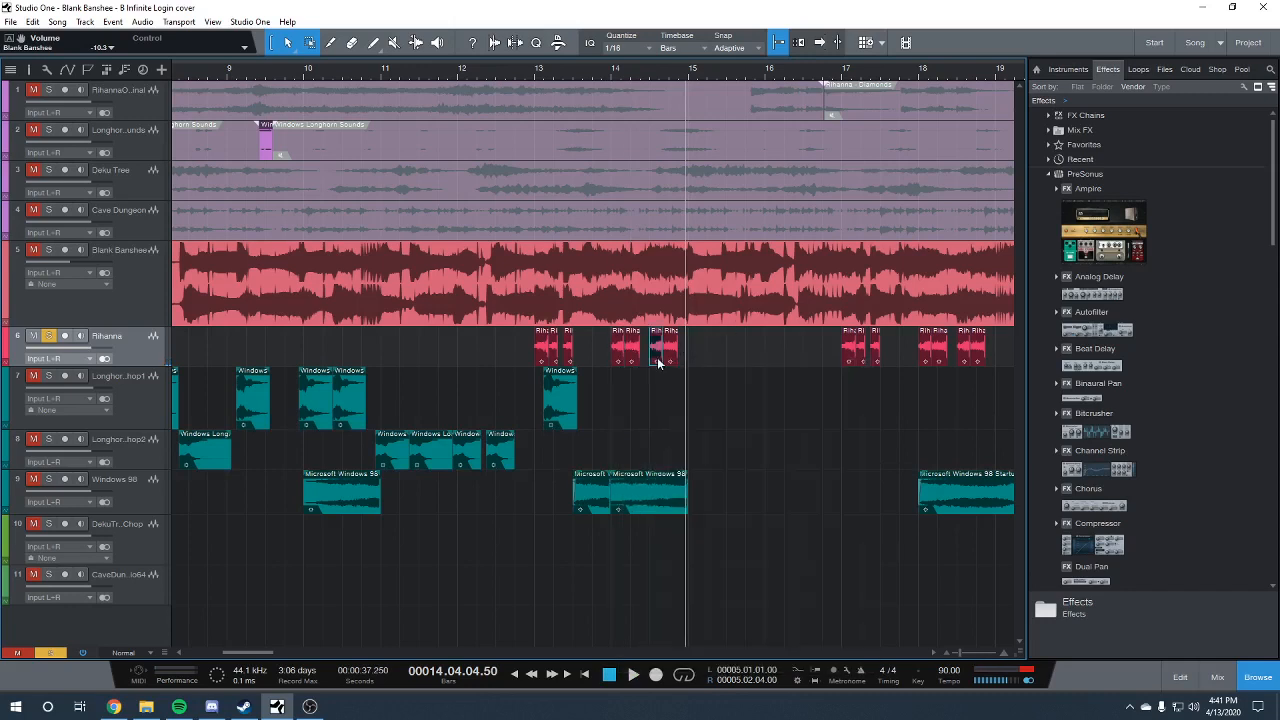
Duplicate the third Rihanna clip of bar 14 to the start of bar 15 and extend both ends, out to bar 15, beat 3
{"action": "key", "text": "d"}
{"action": "left_click_drag", "start_coordinate": [961, 652], "coordinate": [970, 651]}
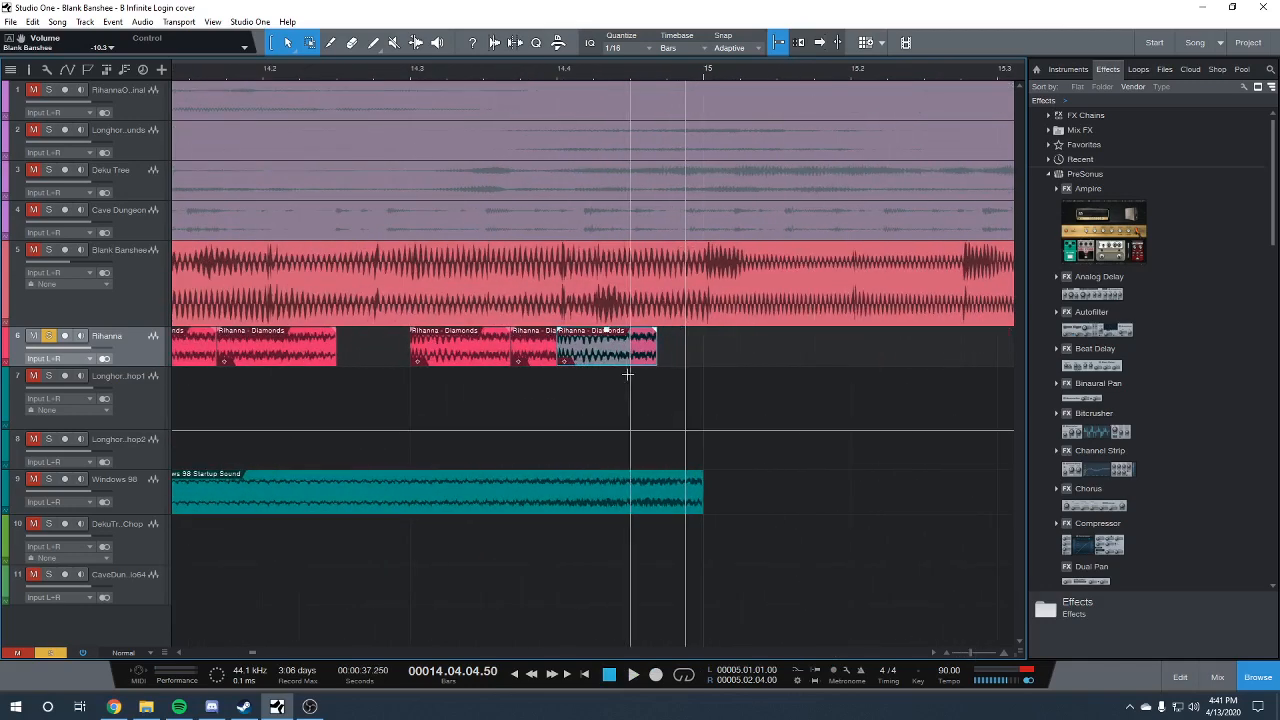
{"action": "left_click_drag", "start_coordinate": [625, 352], "coordinate": [790, 350]}
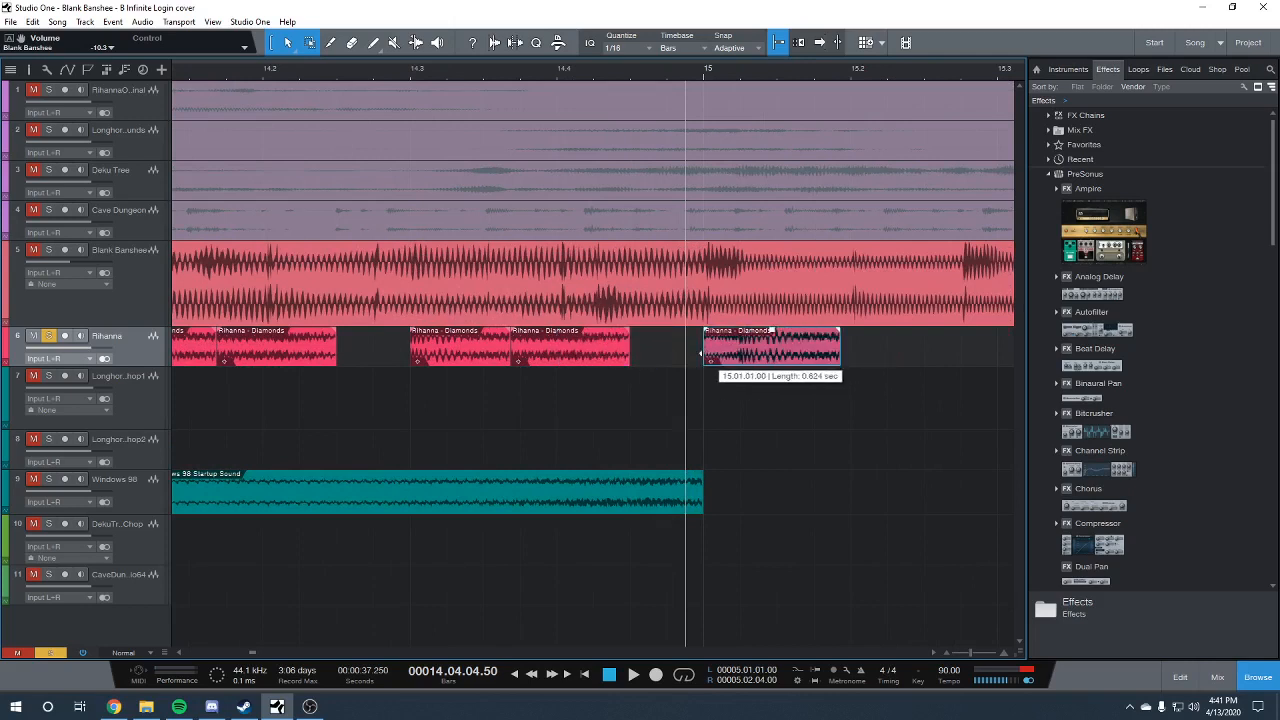
{"action": "left_click_drag", "start_coordinate": [701, 352], "coordinate": [668, 352]}
{"action": "left_click_drag", "start_coordinate": [843, 355], "coordinate": [922, 360]}
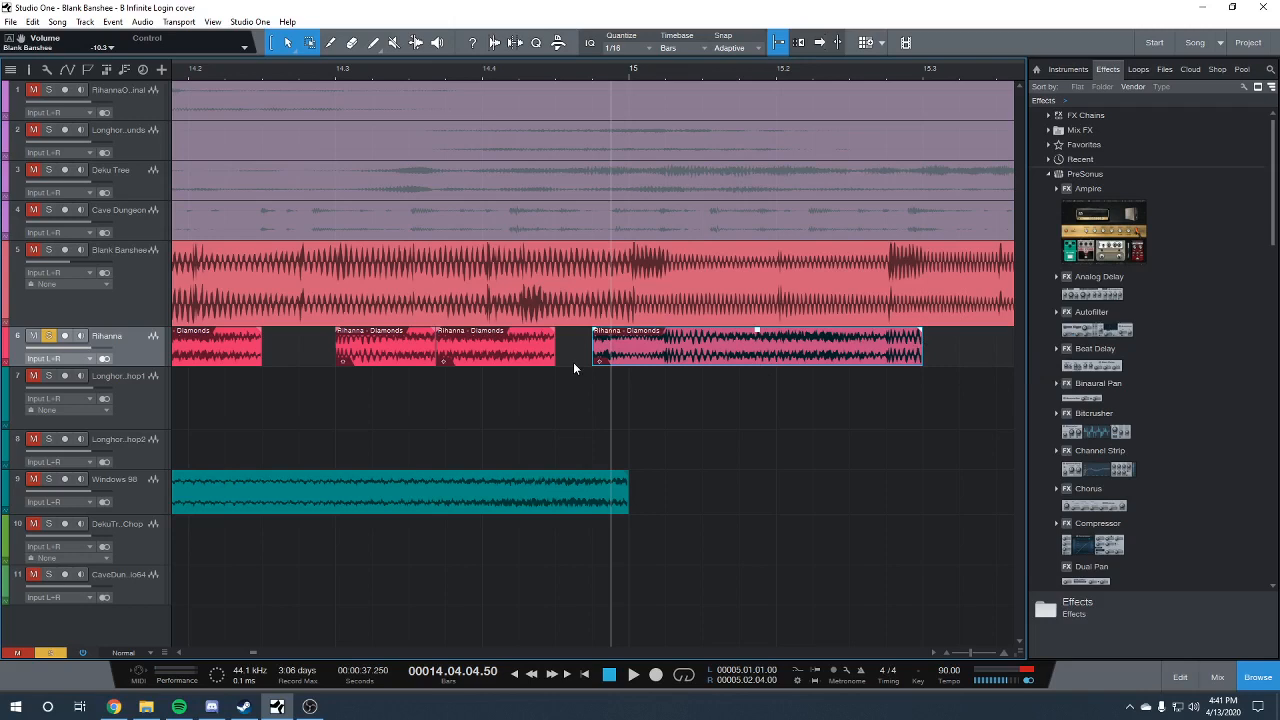
Set the copied clip's transpose to 0 and speedup to 1, and audition the unaltered vocal
{"action": "right_click", "coordinate": [820, 352]}
{"action": "left_click", "coordinate": [909, 389]}
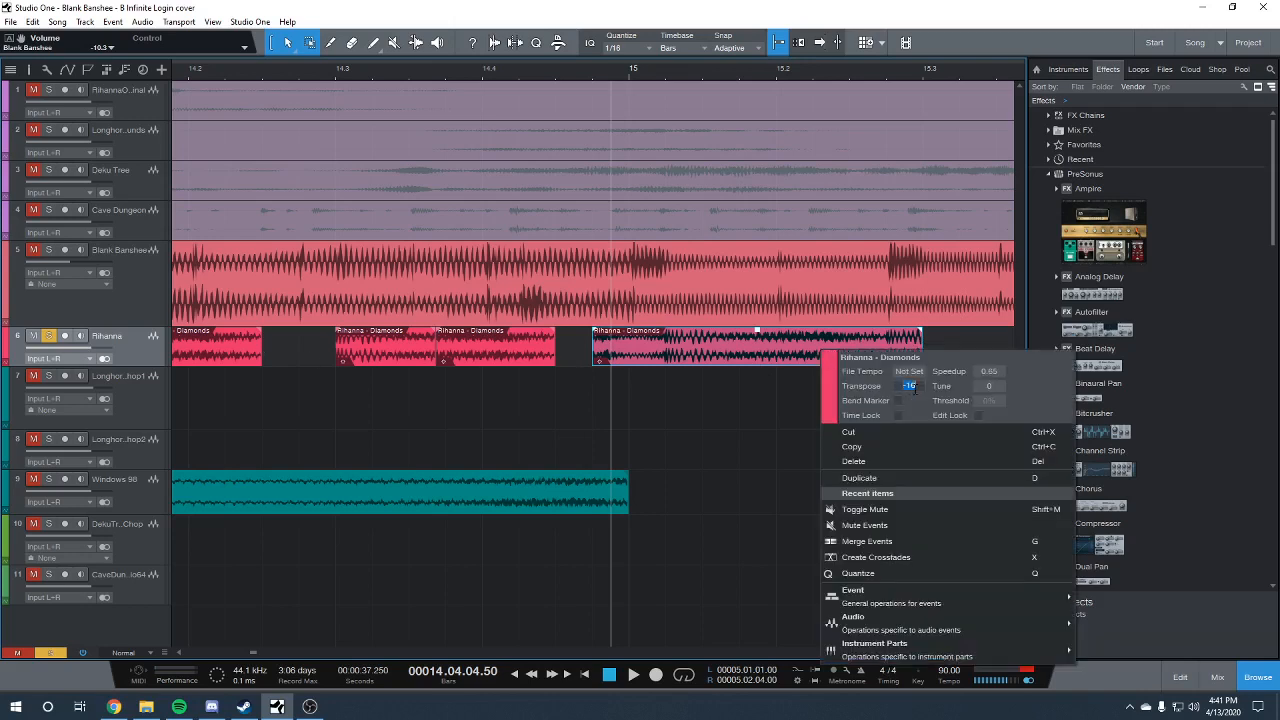
{"action": "type", "text": "0"}
{"action": "key", "text": "Return"}
{"action": "type", "text": "1"}
{"action": "key", "text": "Return"}
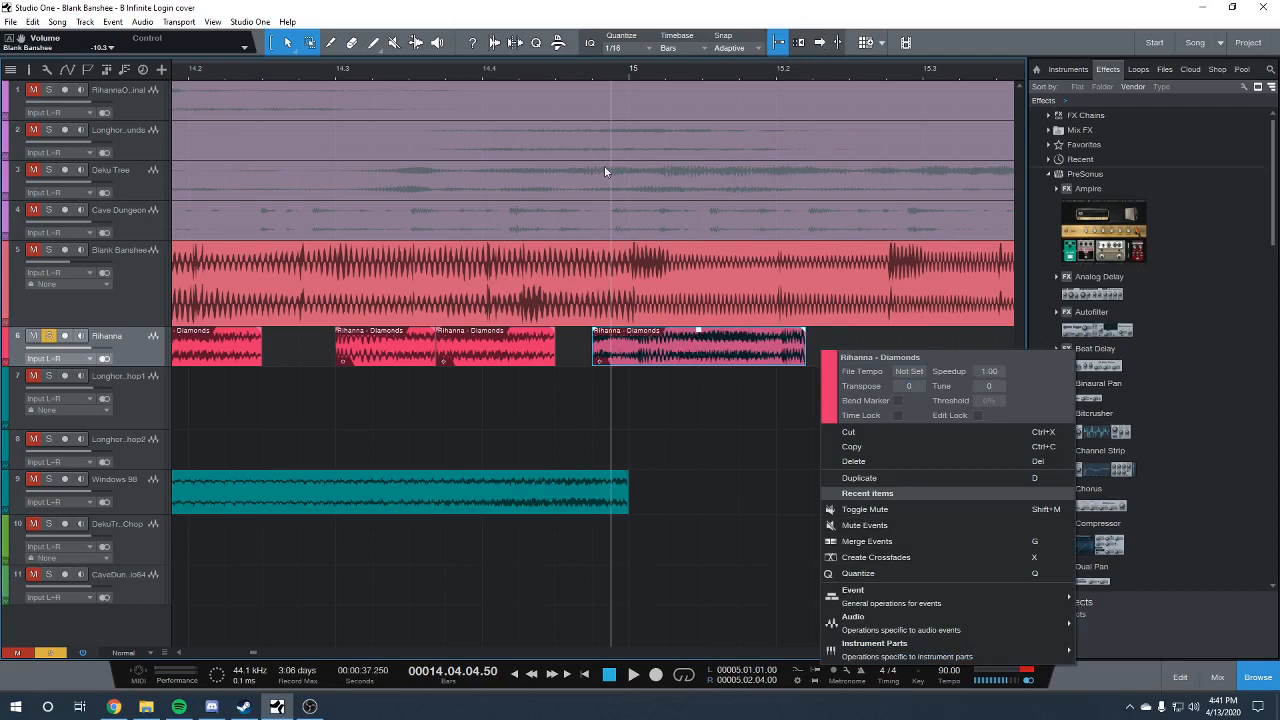
{"action": "left_click", "coordinate": [591, 85]}
{"action": "key", "text": "space"}
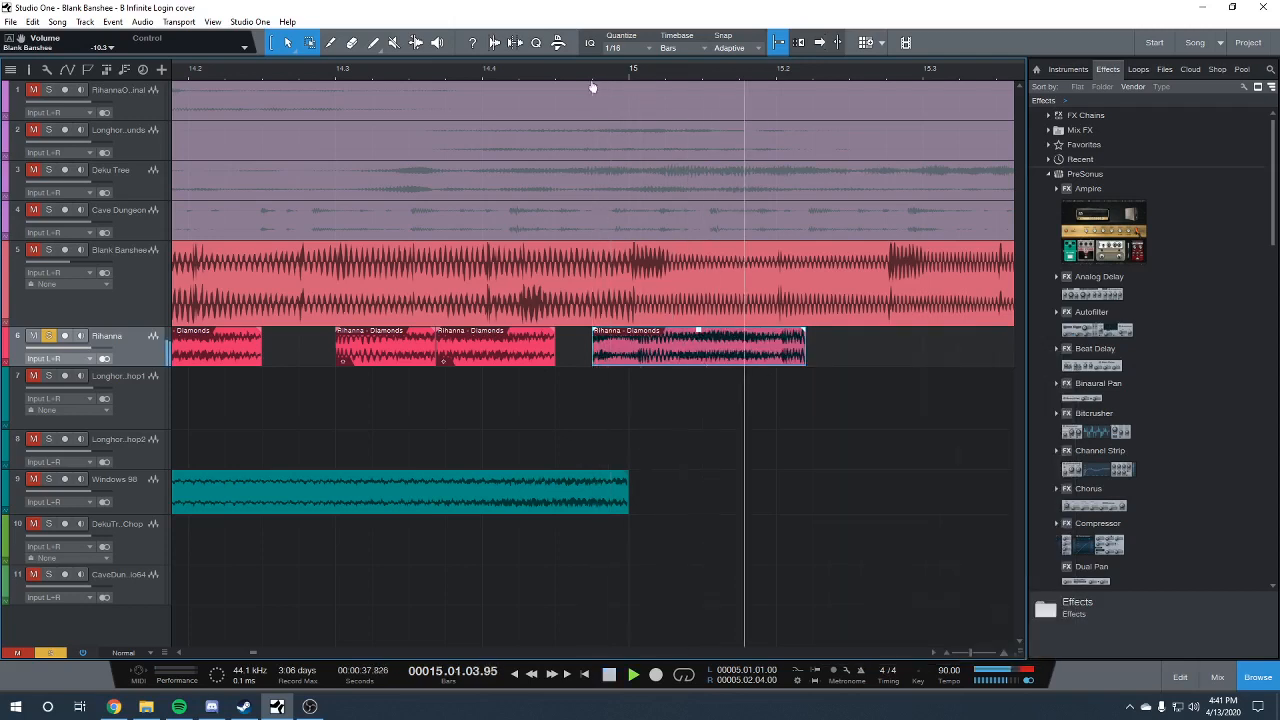
{"action": "key", "text": "space"}
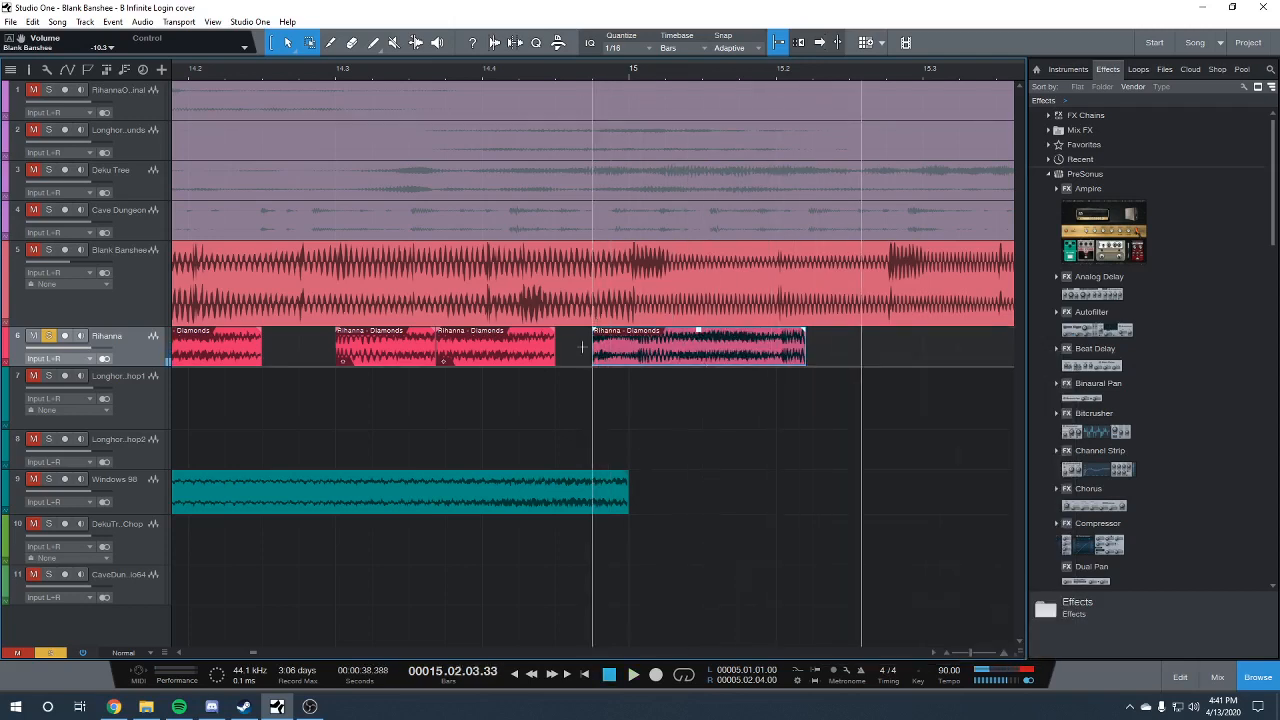
Trim the copied clip to the first beat of bar 15, audition it, and delete it
{"action": "left_click_drag", "start_coordinate": [597, 346], "coordinate": [629, 346]}
{"action": "left_click_drag", "start_coordinate": [805, 350], "coordinate": [776, 350]}
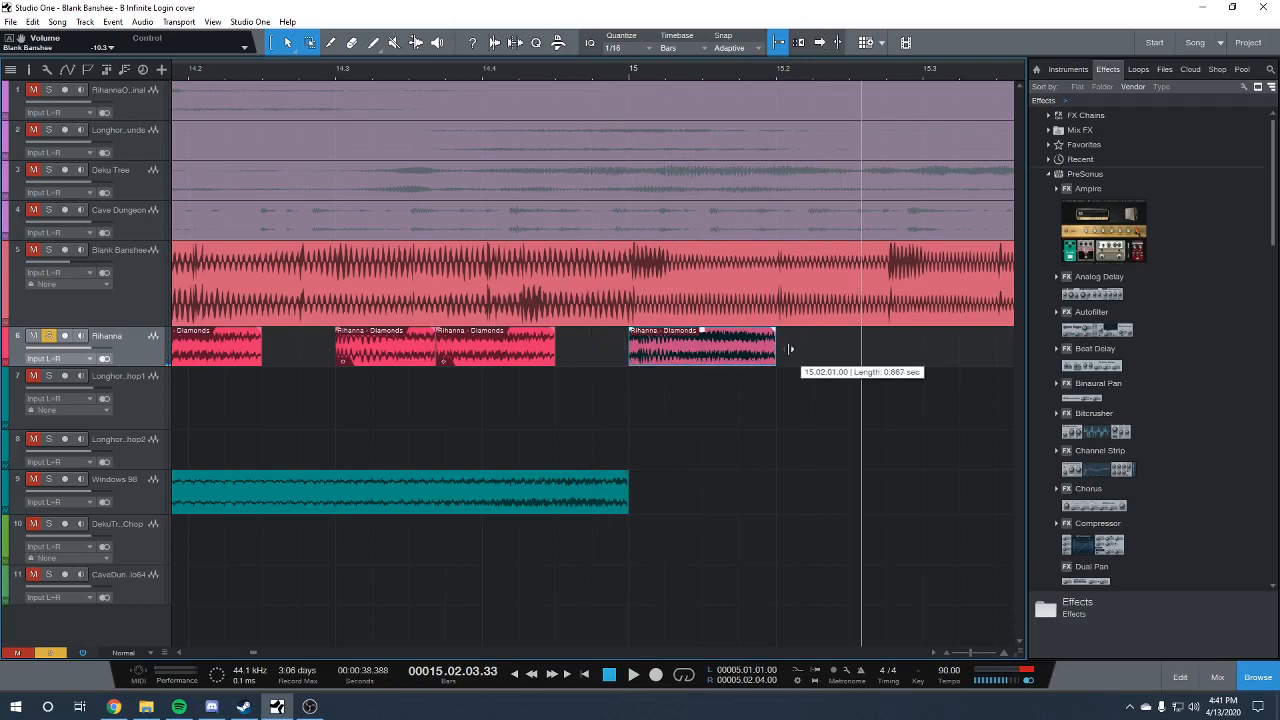
{"action": "left_click", "coordinate": [633, 74]}
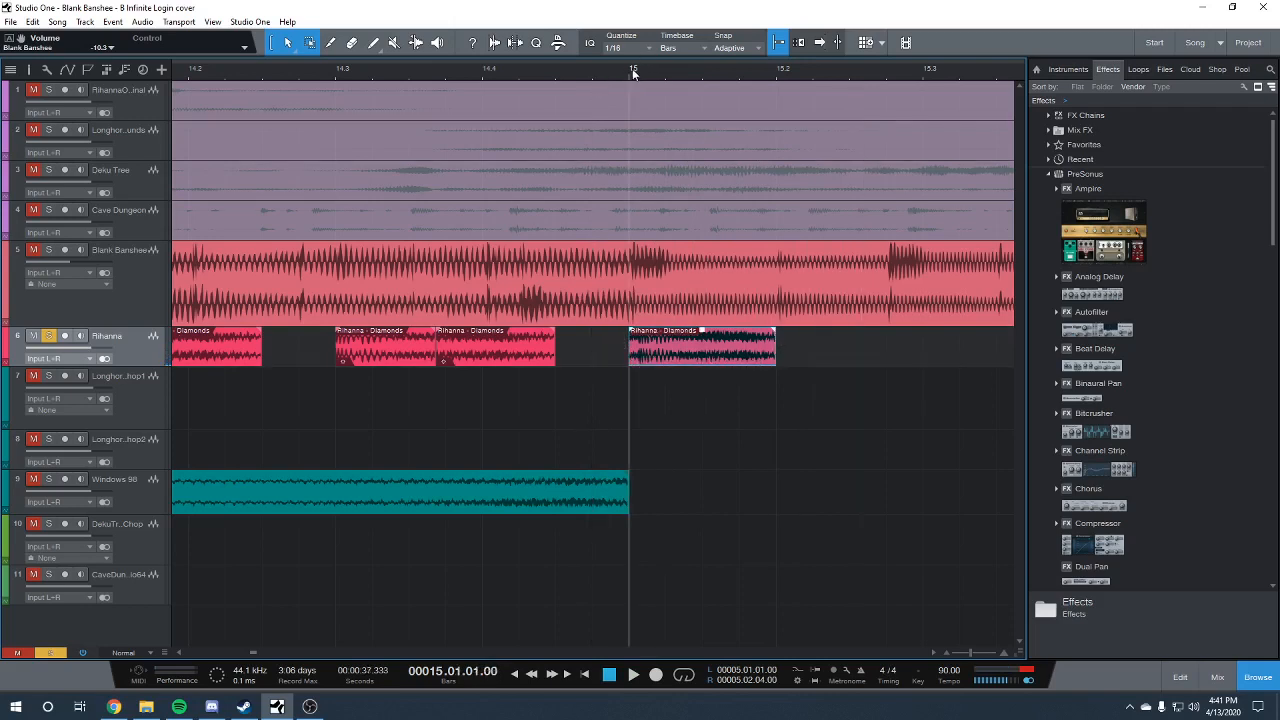
{"action": "key", "text": "space"}
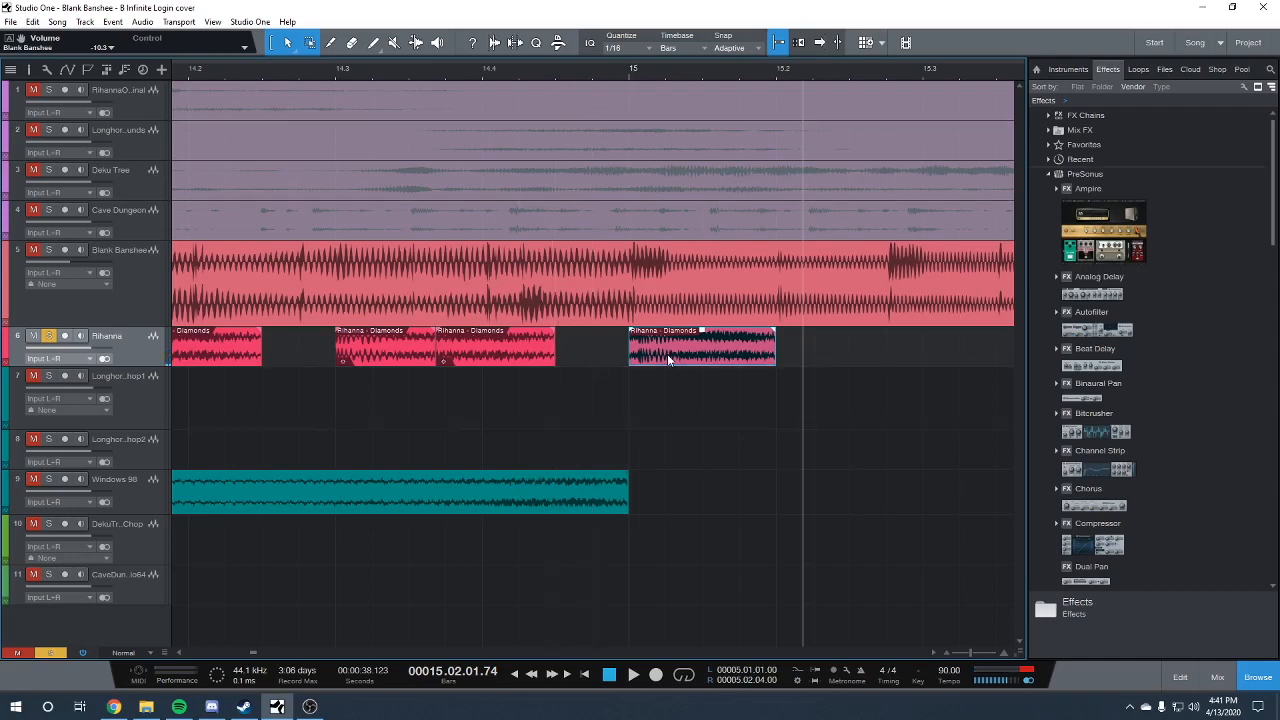
{"action": "key", "text": "Delete"}
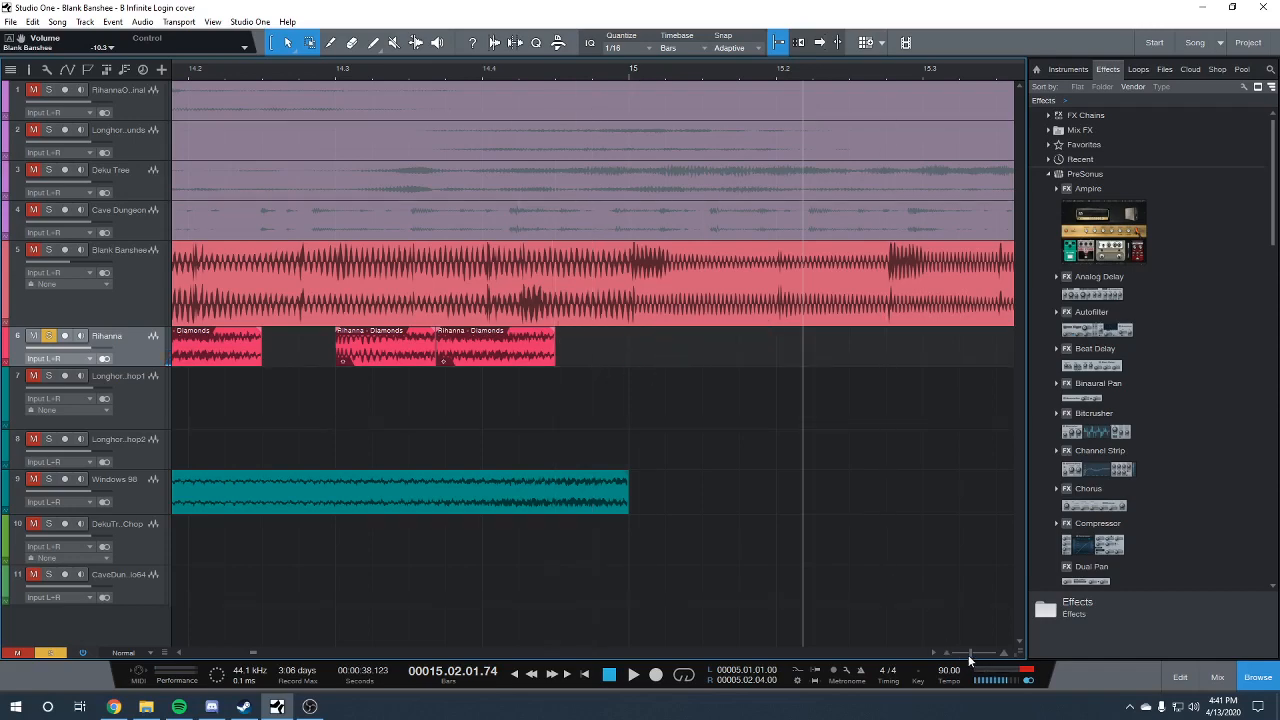
Examine the transpose and speedup settings of the first two Rihanna clips in bar 14
{"action": "left_click_drag", "start_coordinate": [968, 655], "coordinate": [966, 655]}
{"action": "right_click", "coordinate": [389, 356]}
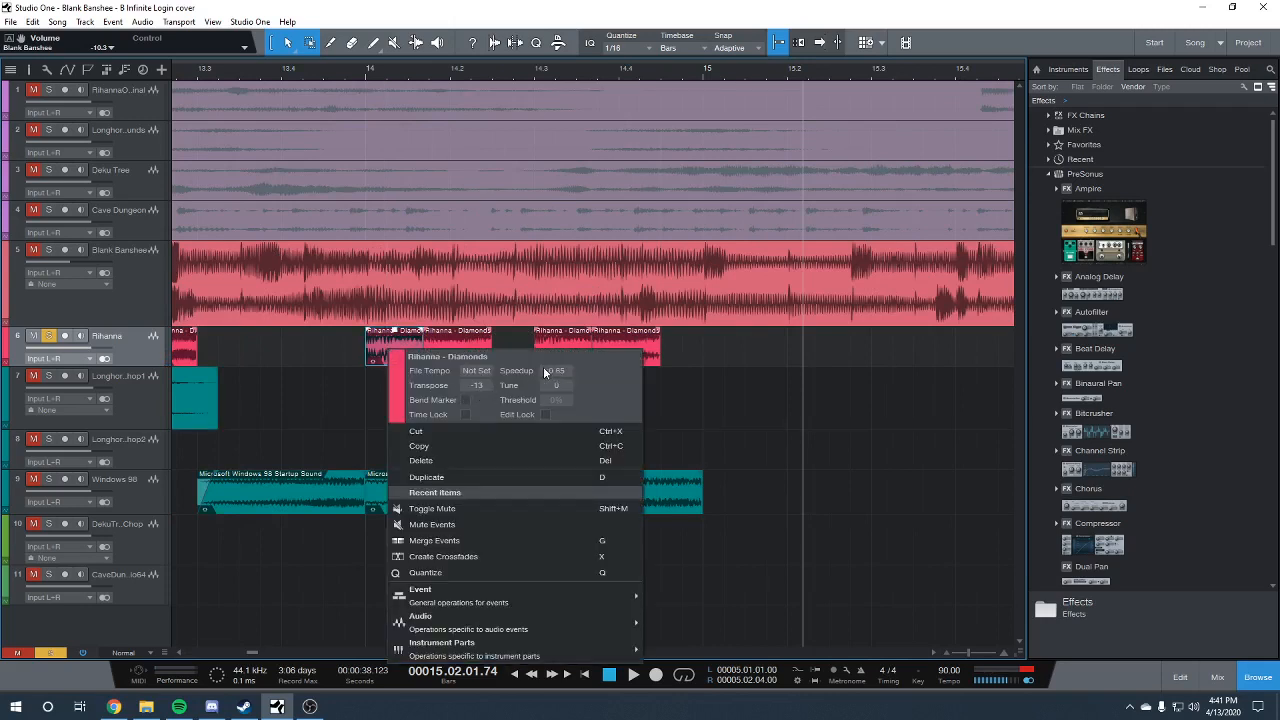
{"action": "left_click", "coordinate": [470, 343]}
{"action": "left_click", "coordinate": [454, 361]}
{"action": "right_click", "coordinate": [455, 362]}
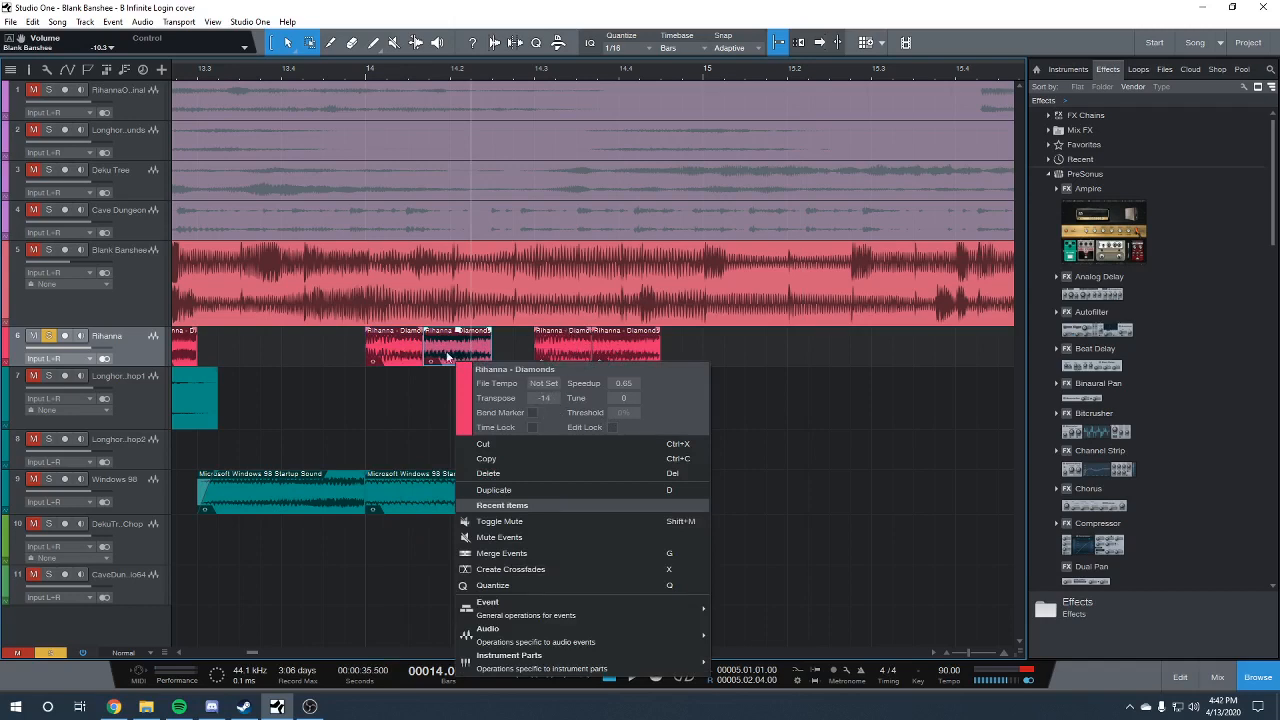
{"action": "left_click", "coordinate": [345, 370]}
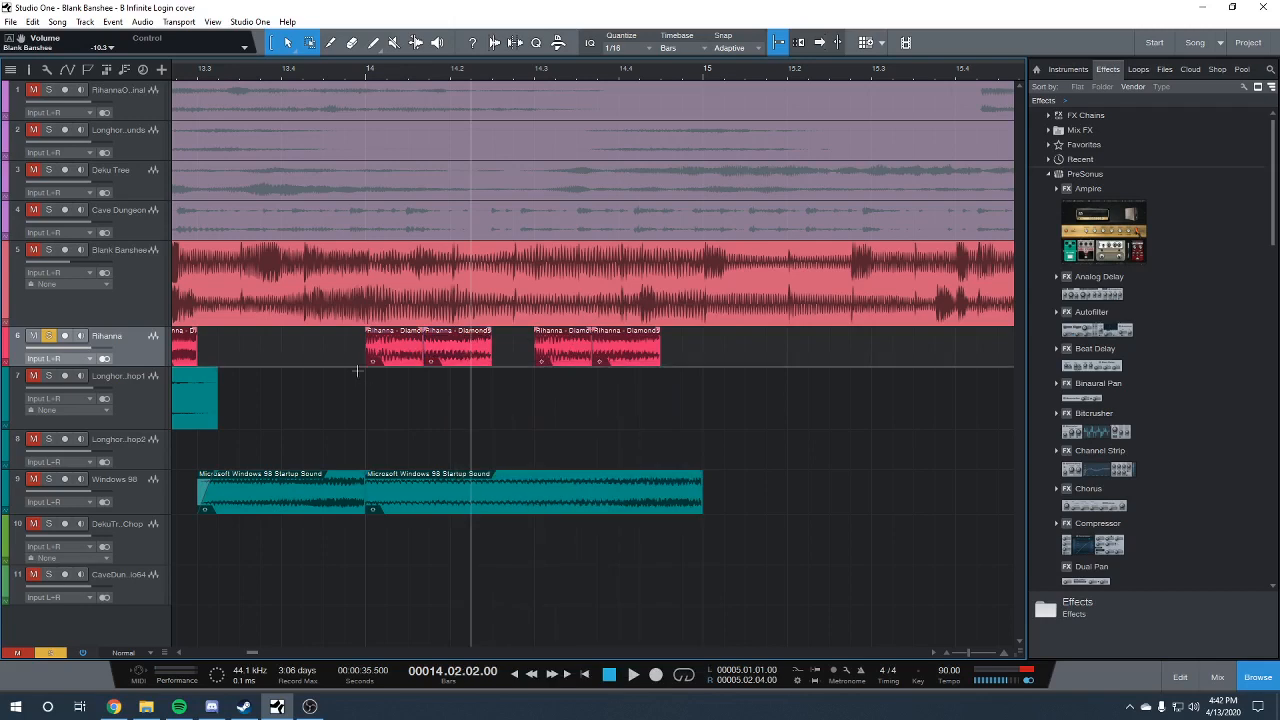
Play the Rihanna clips from the start of bar 14 and compare the transpose settings of the first three
{"action": "left_click", "coordinate": [366, 69]}
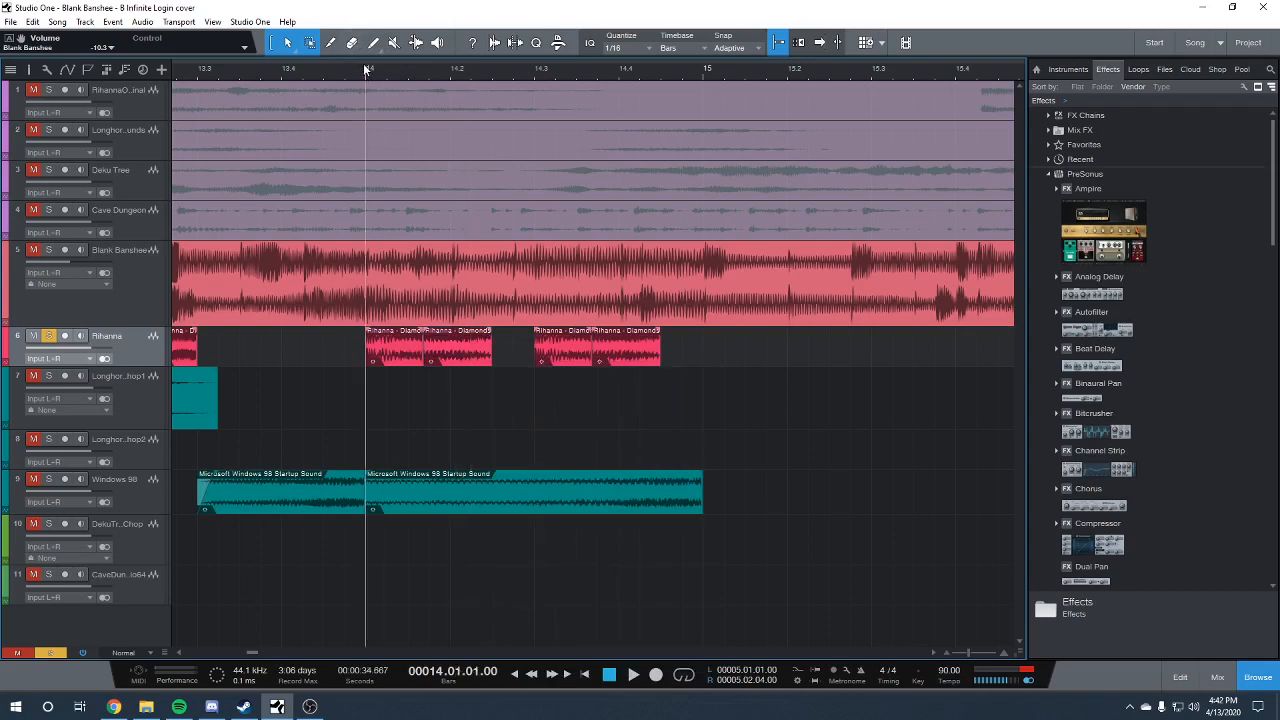
{"action": "key", "text": "space"}
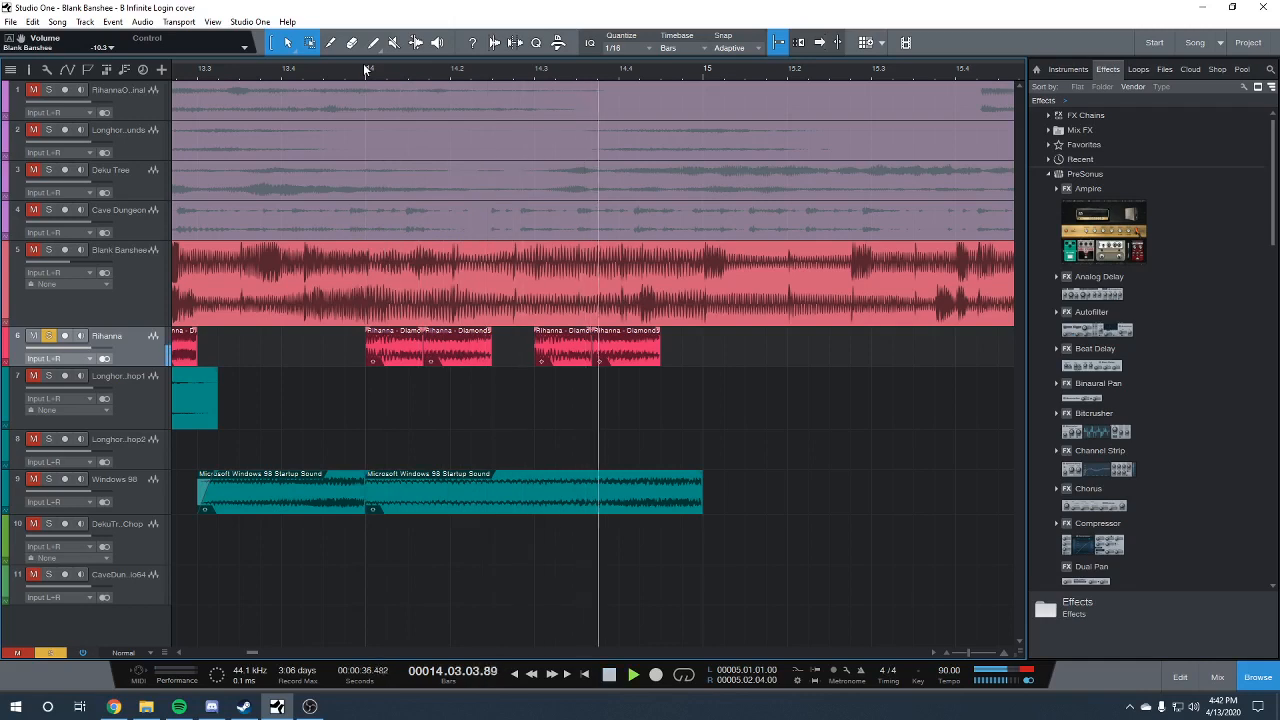
{"action": "right_click", "coordinate": [388, 356]}
{"action": "left_click", "coordinate": [445, 347]}
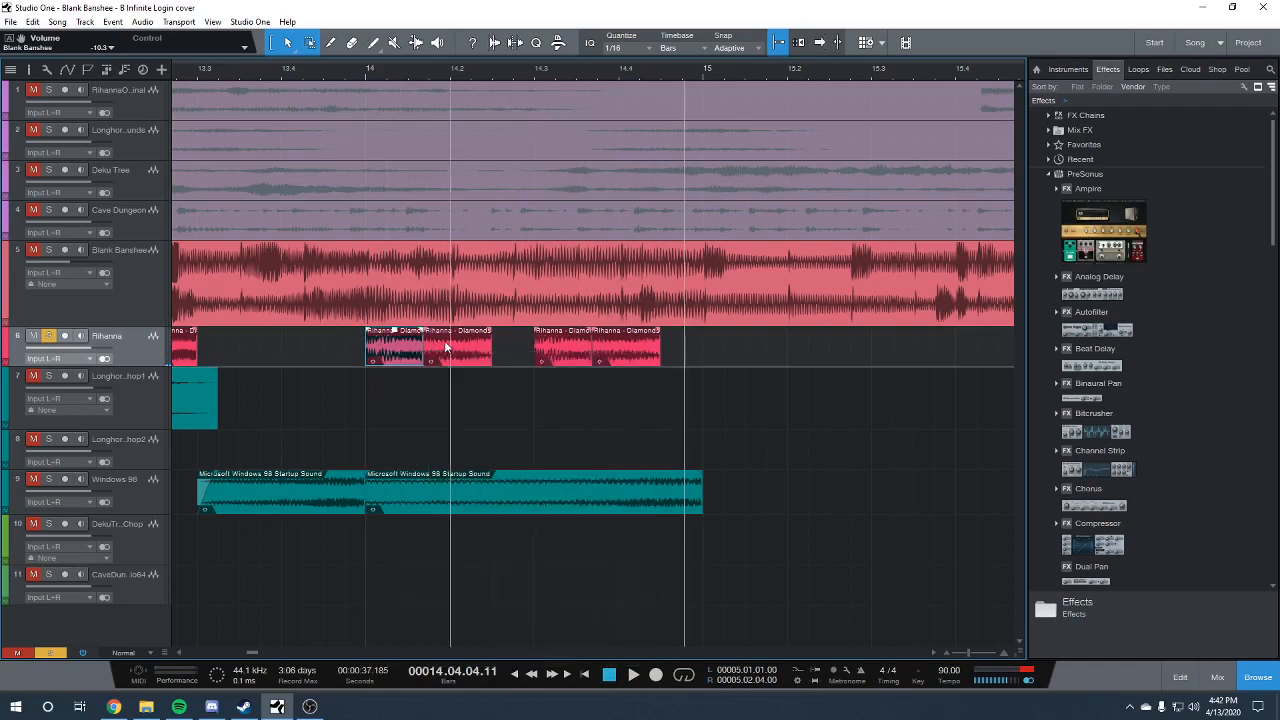
{"action": "right_click", "coordinate": [484, 343]}
{"action": "right_click", "coordinate": [556, 344]}
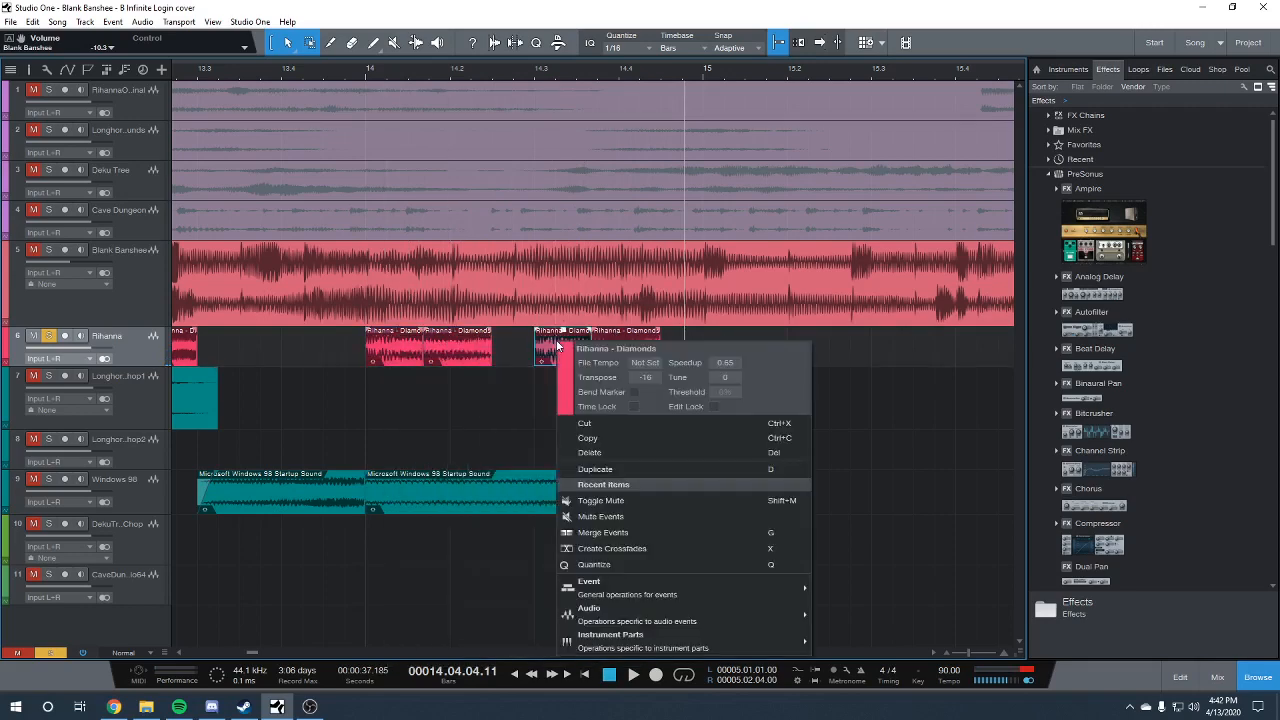
Check the transpose and speedup of the fourth Rihanna clip in bar 14 and replay the soloed clips from the bar's start
{"action": "right_click", "coordinate": [633, 337]}
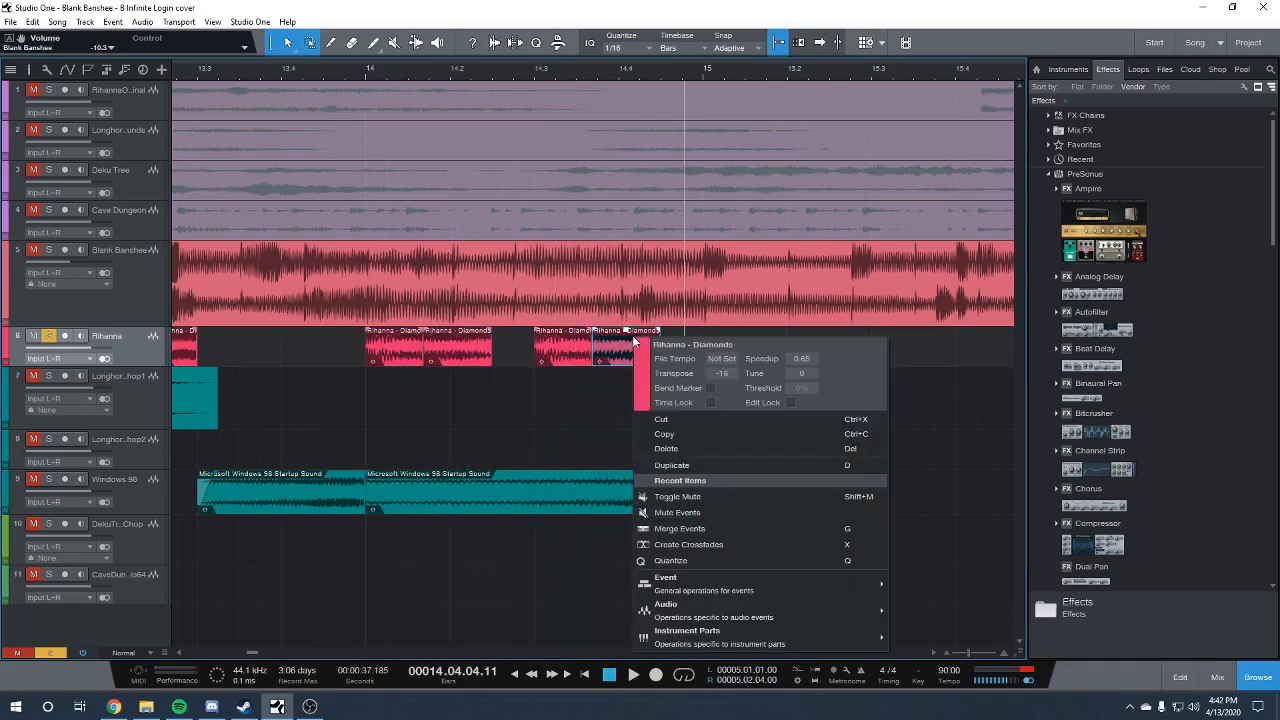
{"action": "left_click", "coordinate": [538, 423]}
{"action": "left_click", "coordinate": [368, 75]}
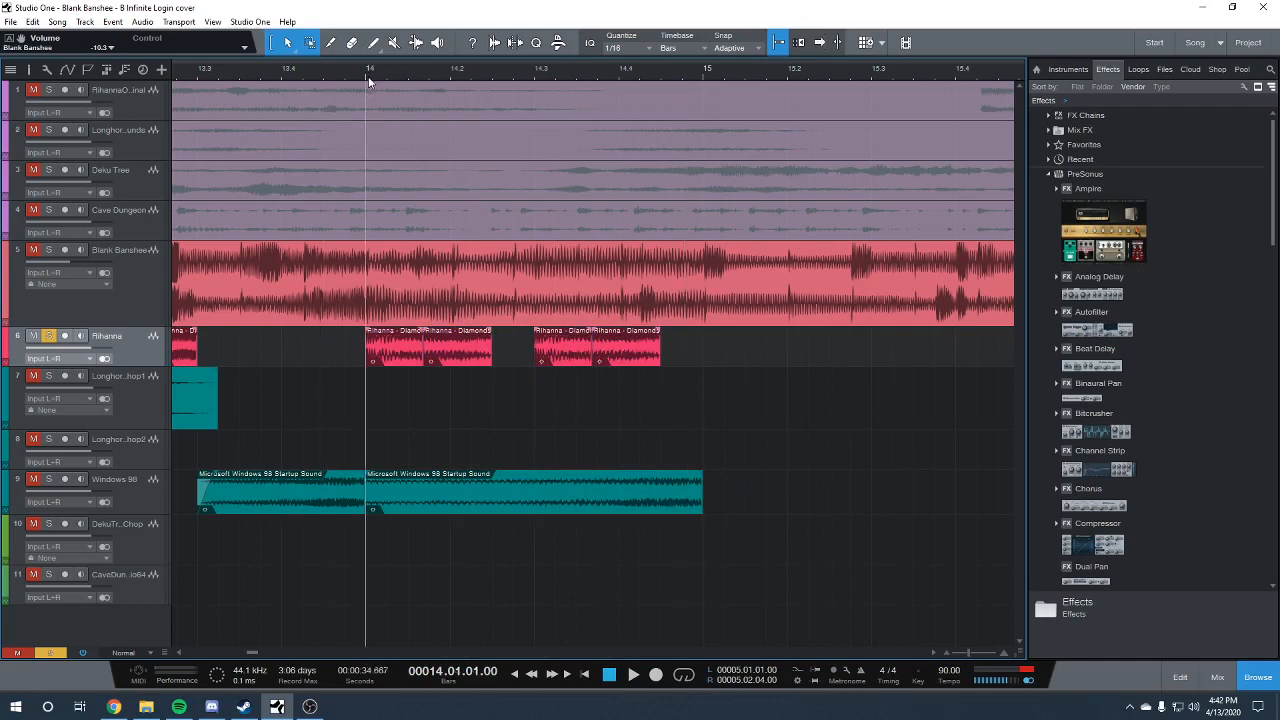
{"action": "key", "text": "space"}
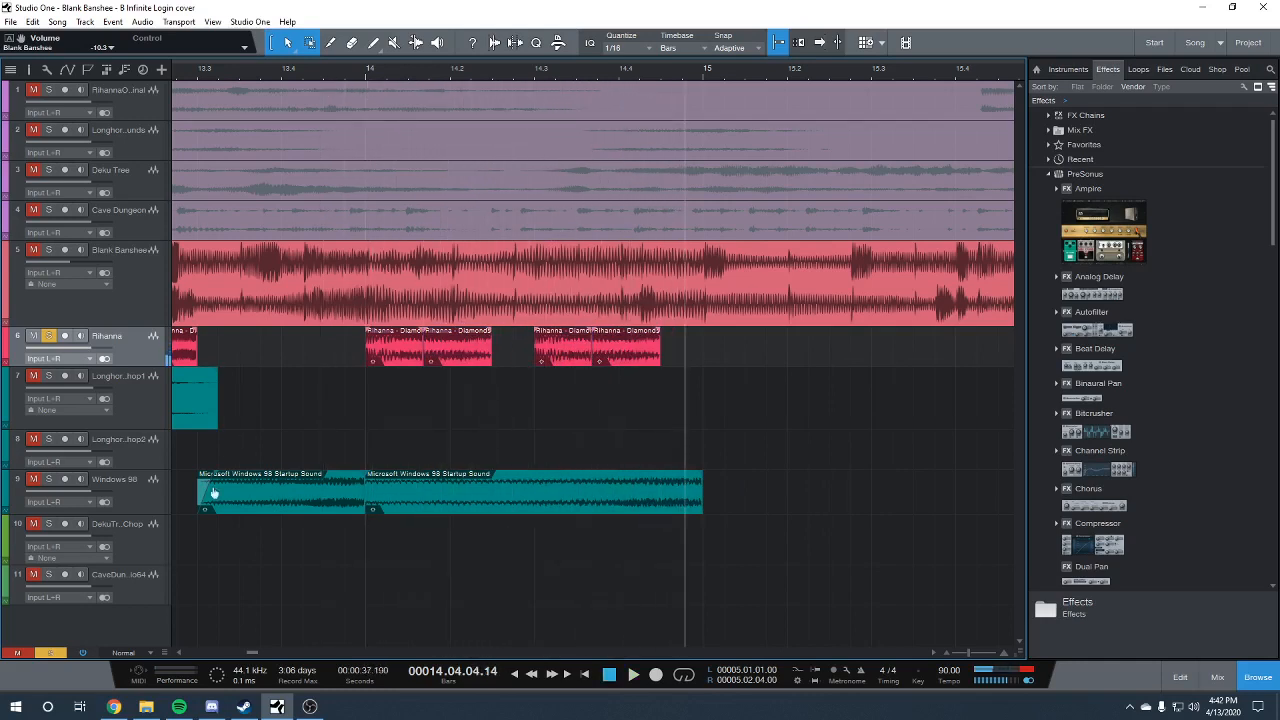
Unsolo the Rihanna track and play the full mix from the start of bar 14
{"action": "left_click", "coordinate": [49, 335]}
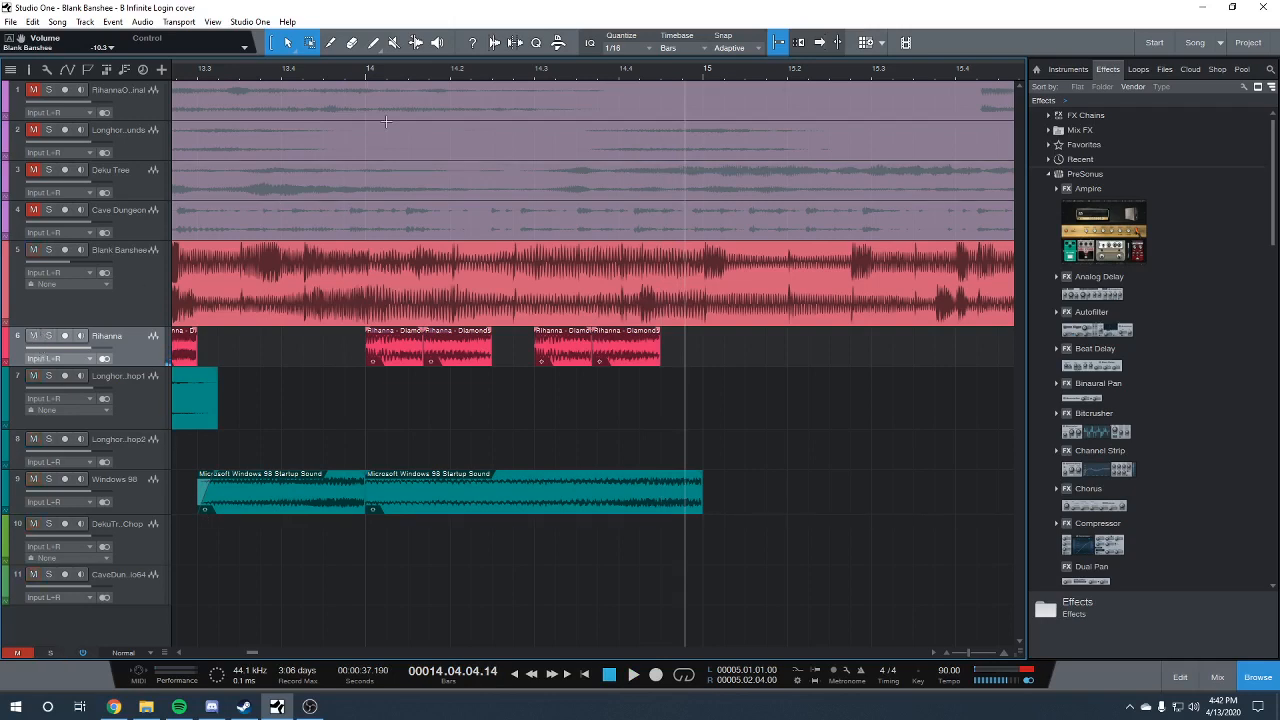
{"action": "left_click", "coordinate": [366, 71]}
{"action": "key", "text": "space"}
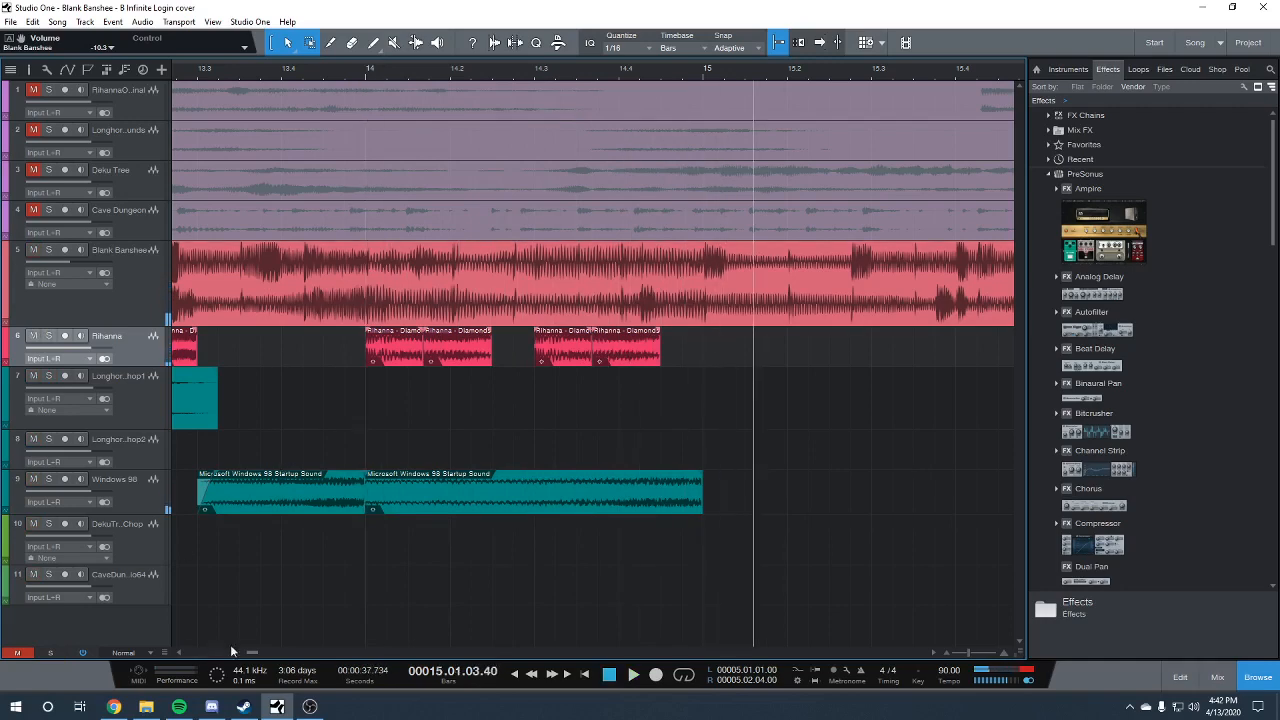
Play the full mix from bar 19 beat 2 through the long Rihanna clip
{"action": "left_click_drag", "start_coordinate": [250, 652], "coordinate": [274, 649]}
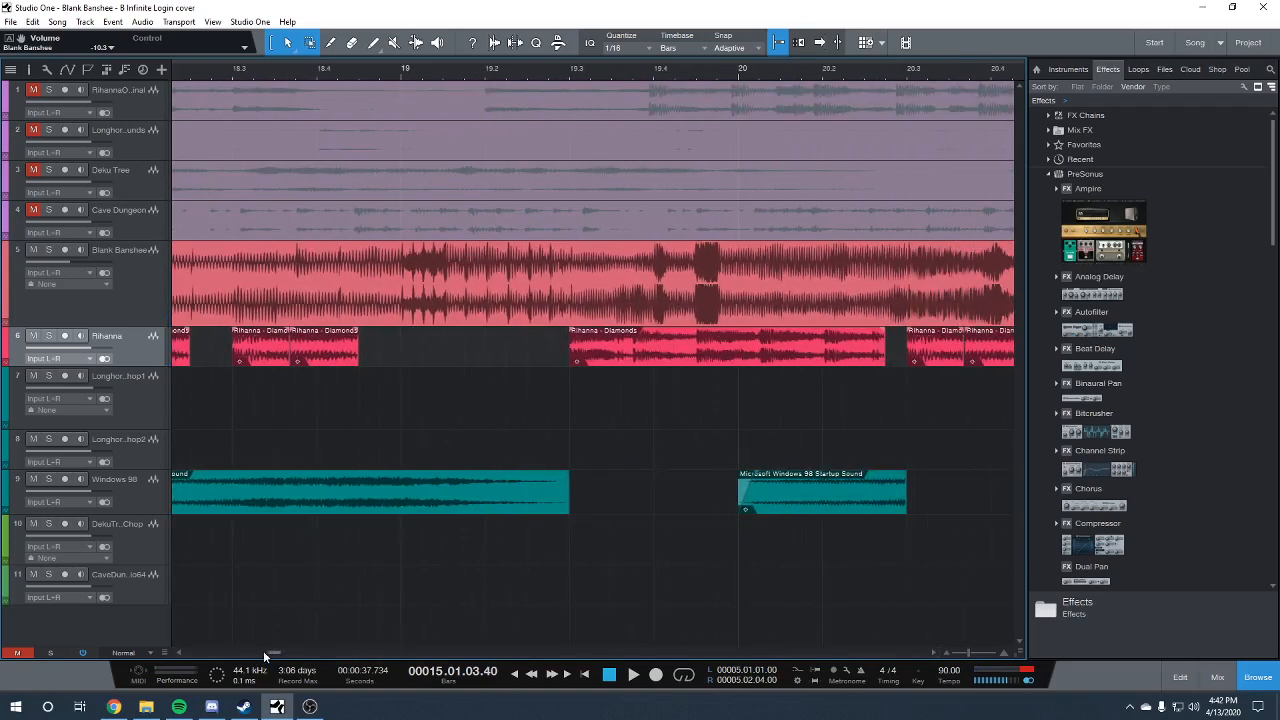
{"action": "left_click_drag", "start_coordinate": [966, 650], "coordinate": [959, 650]}
{"action": "left_click", "coordinate": [533, 68]}
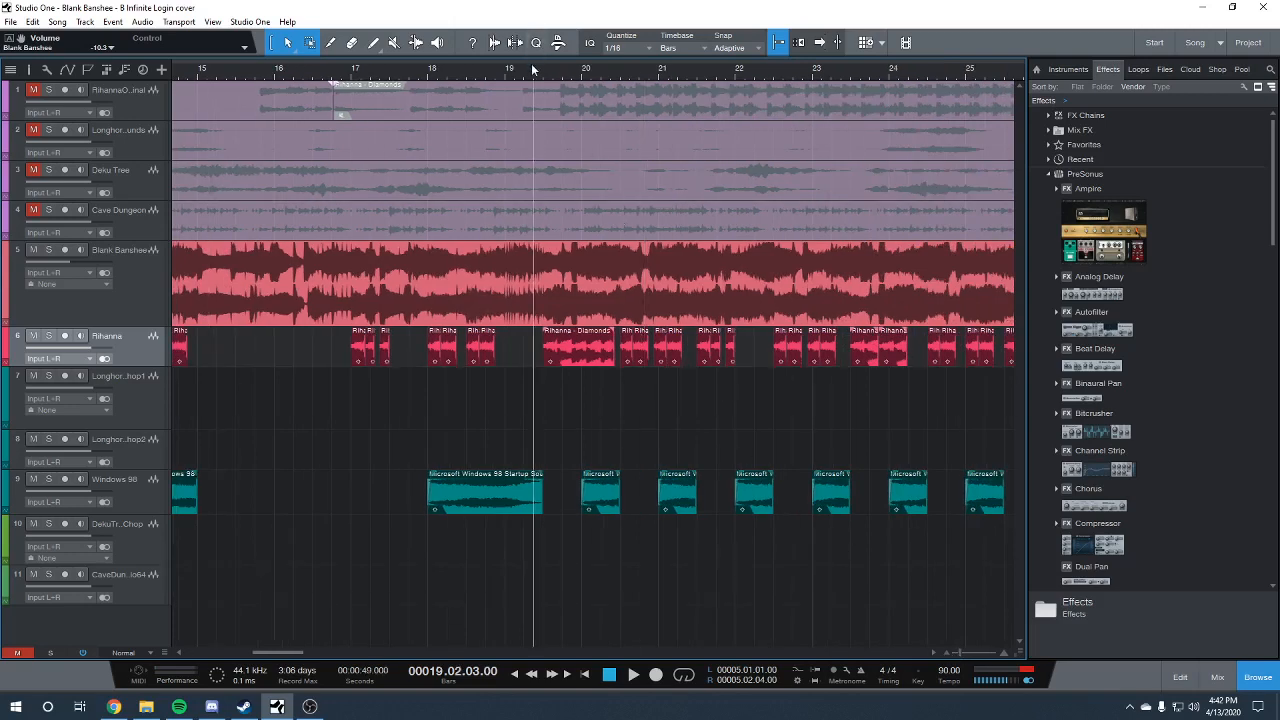
{"action": "key", "text": "space"}
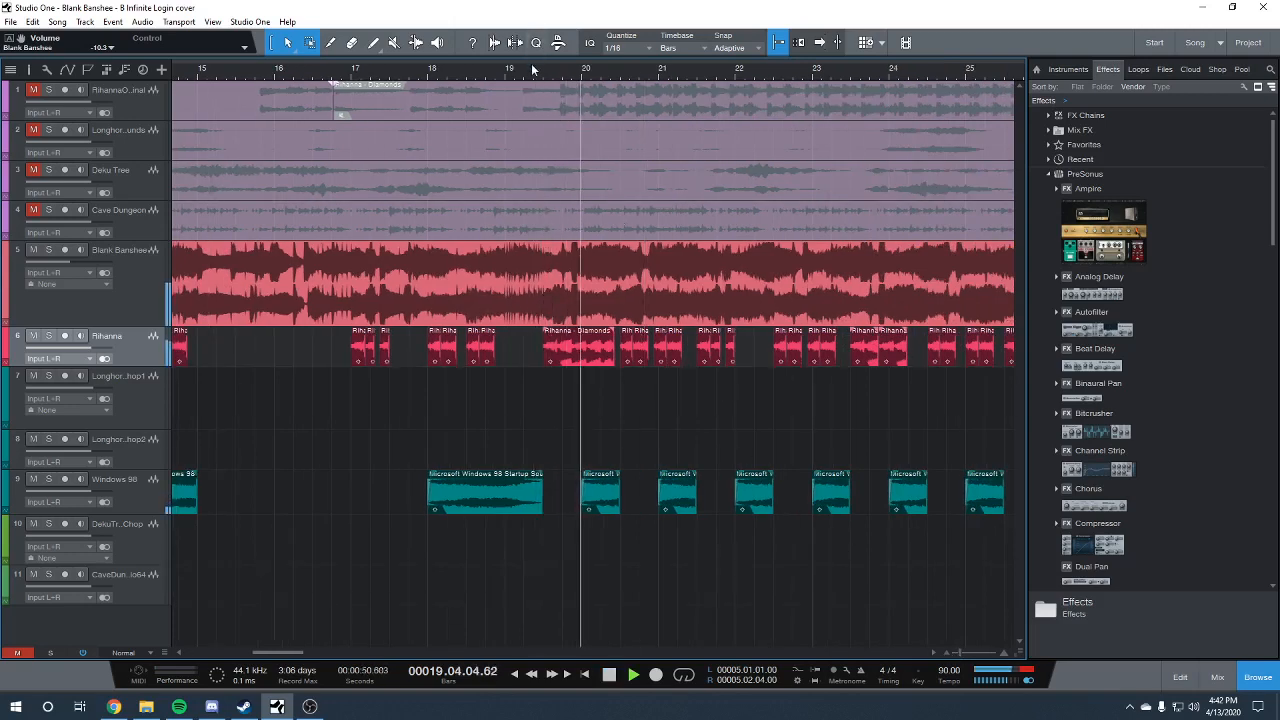
{"action": "key", "text": "space"}
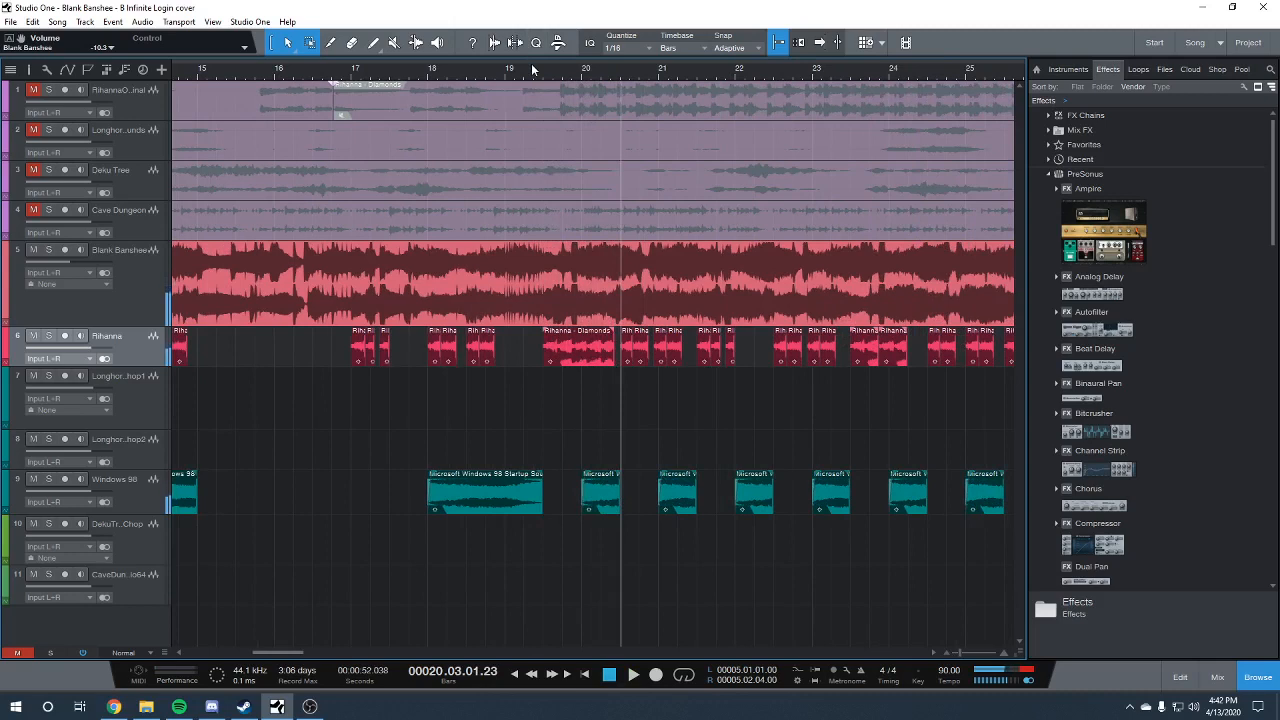
Solo the Rihanna track, audition the long clip spanning bars 19 to 20, and examine its transpose and speedup settings
{"action": "left_click", "coordinate": [48, 337]}
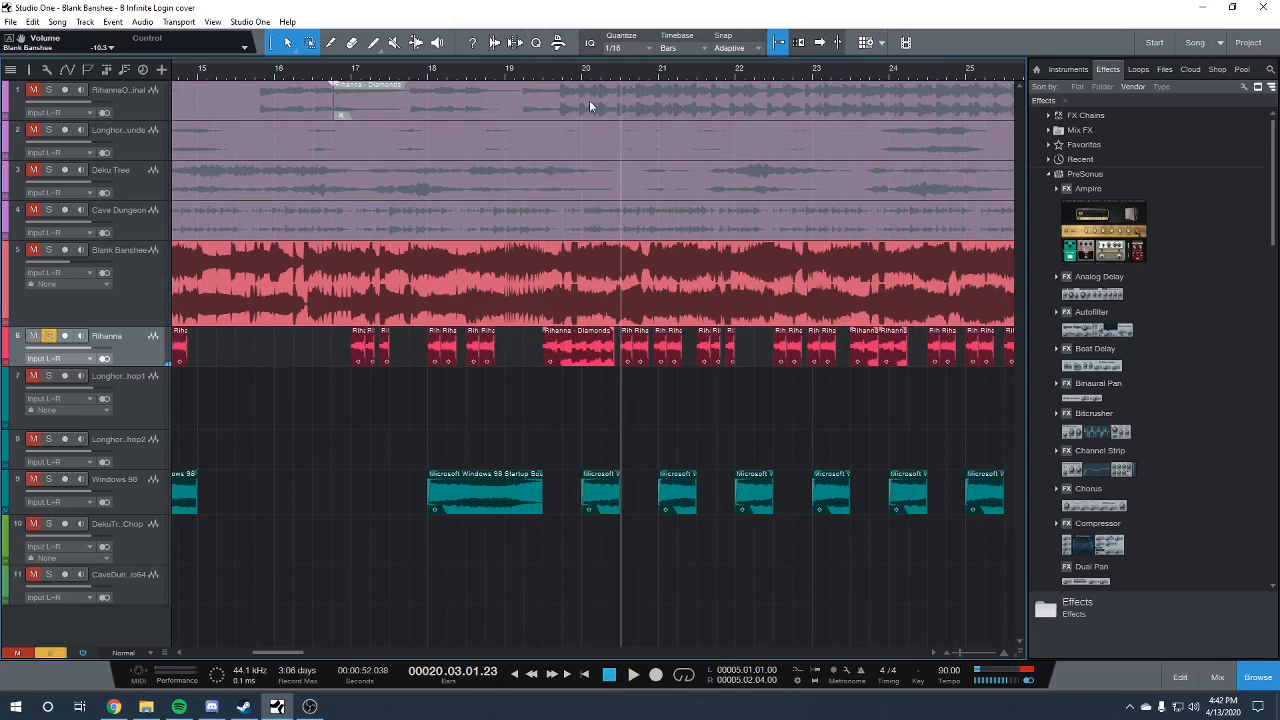
{"action": "left_click", "coordinate": [541, 82]}
{"action": "key", "text": "space"}
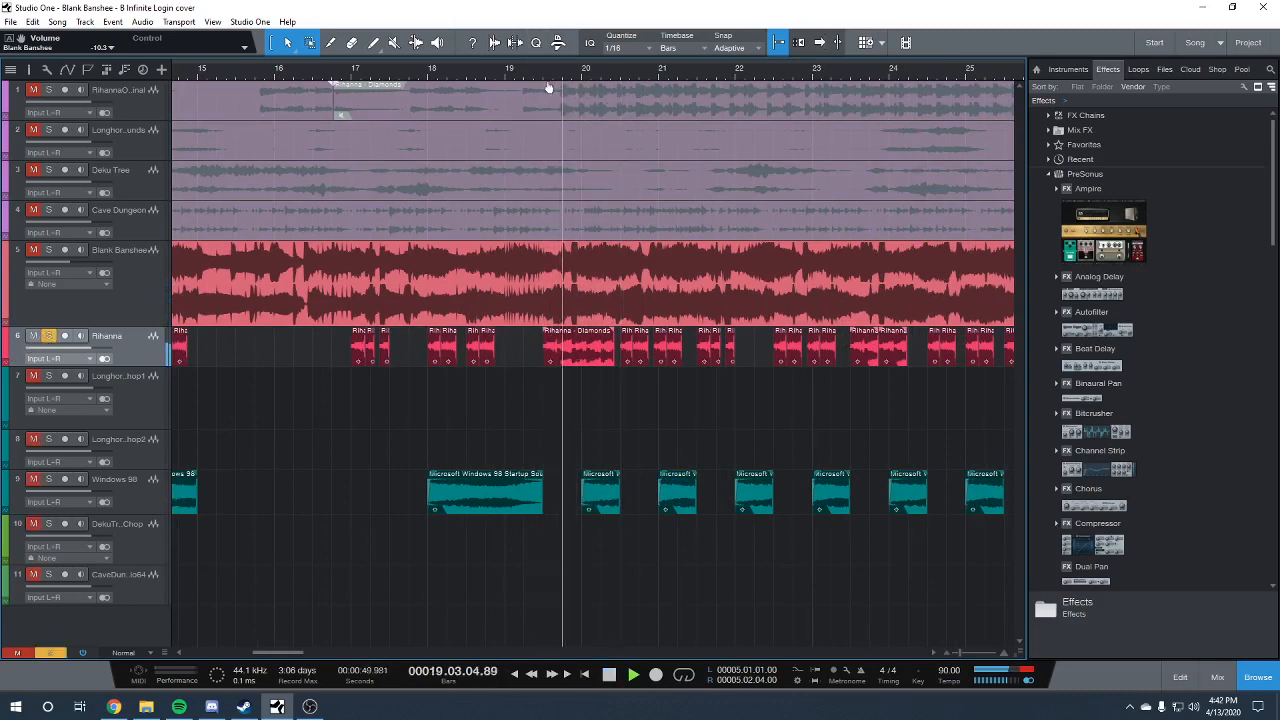
{"action": "key", "text": "space"}
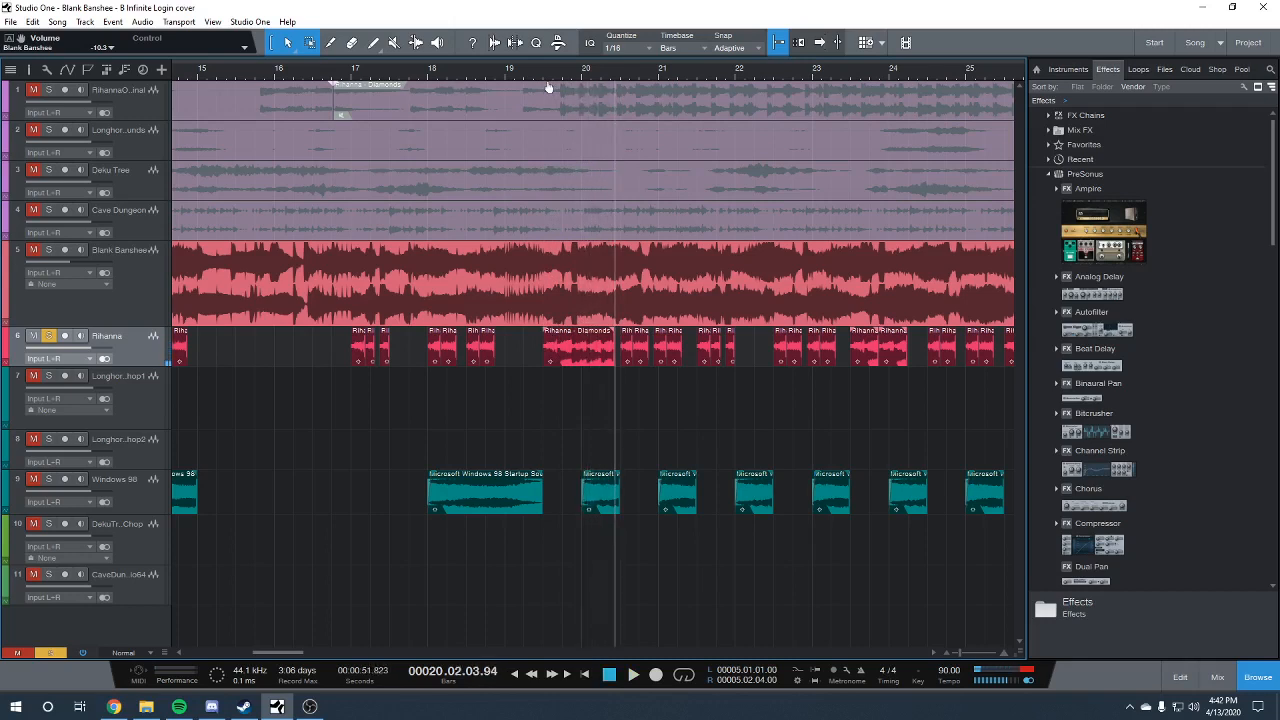
{"action": "right_click", "coordinate": [584, 354]}
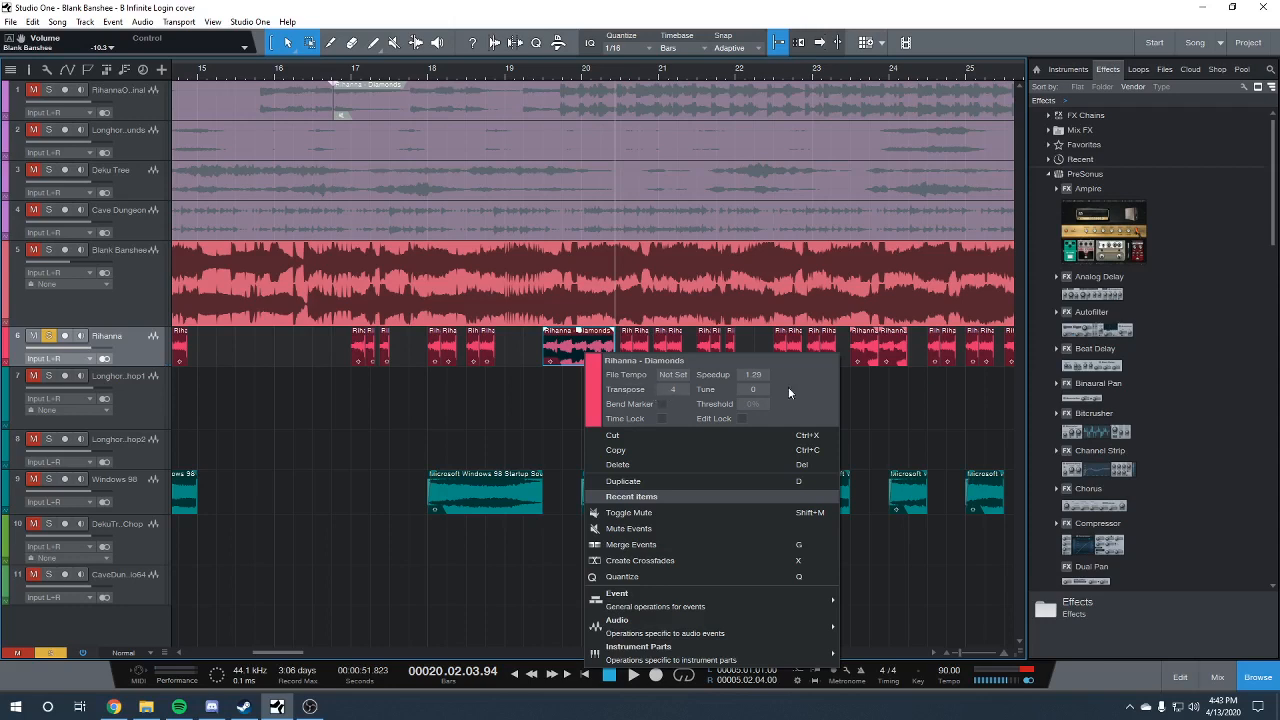
{"action": "left_click", "coordinate": [411, 435]}
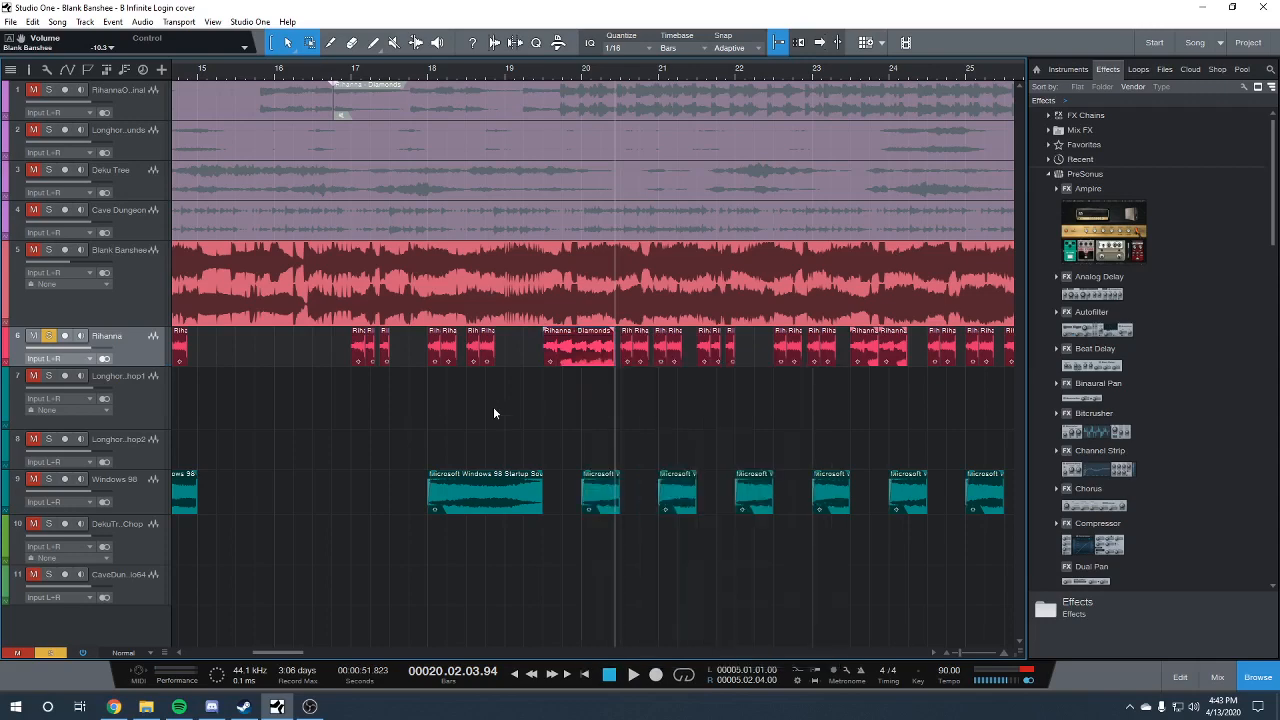
Examine the Pro EQ curve inserted on the Rihanna channel in the mixer
{"action": "key", "text": "F3"}
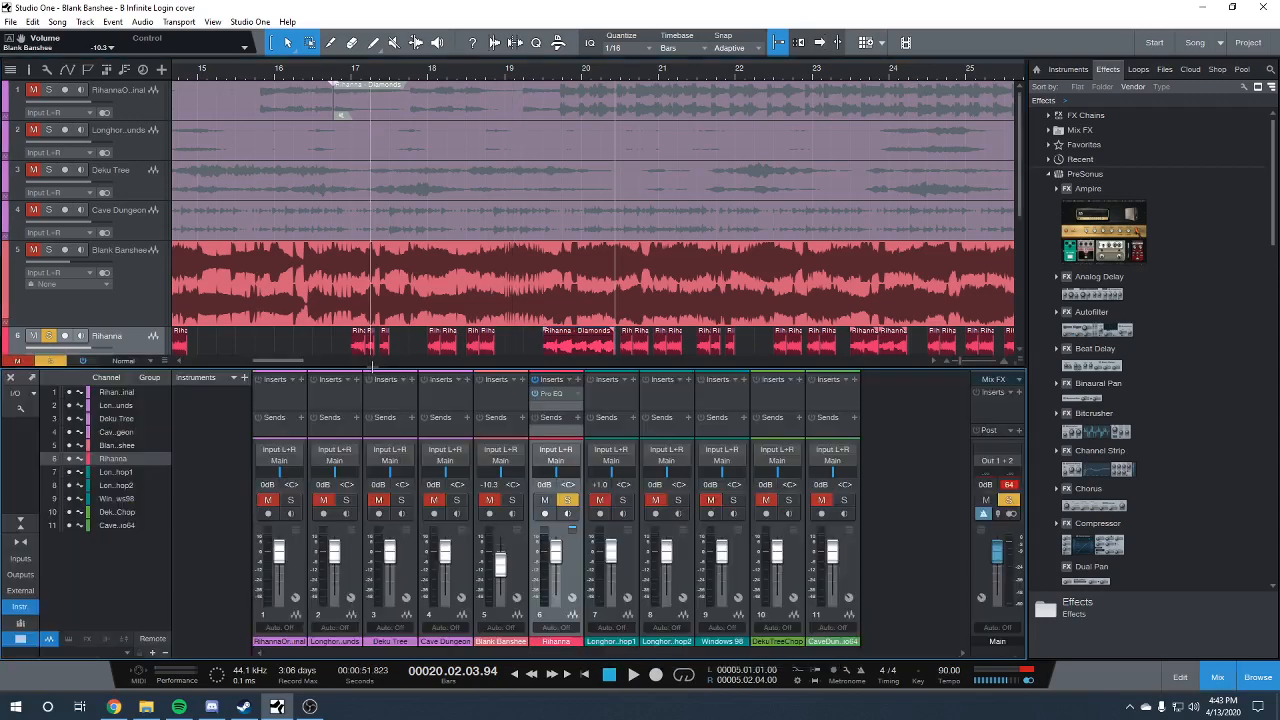
{"action": "left_click", "coordinate": [564, 396]}
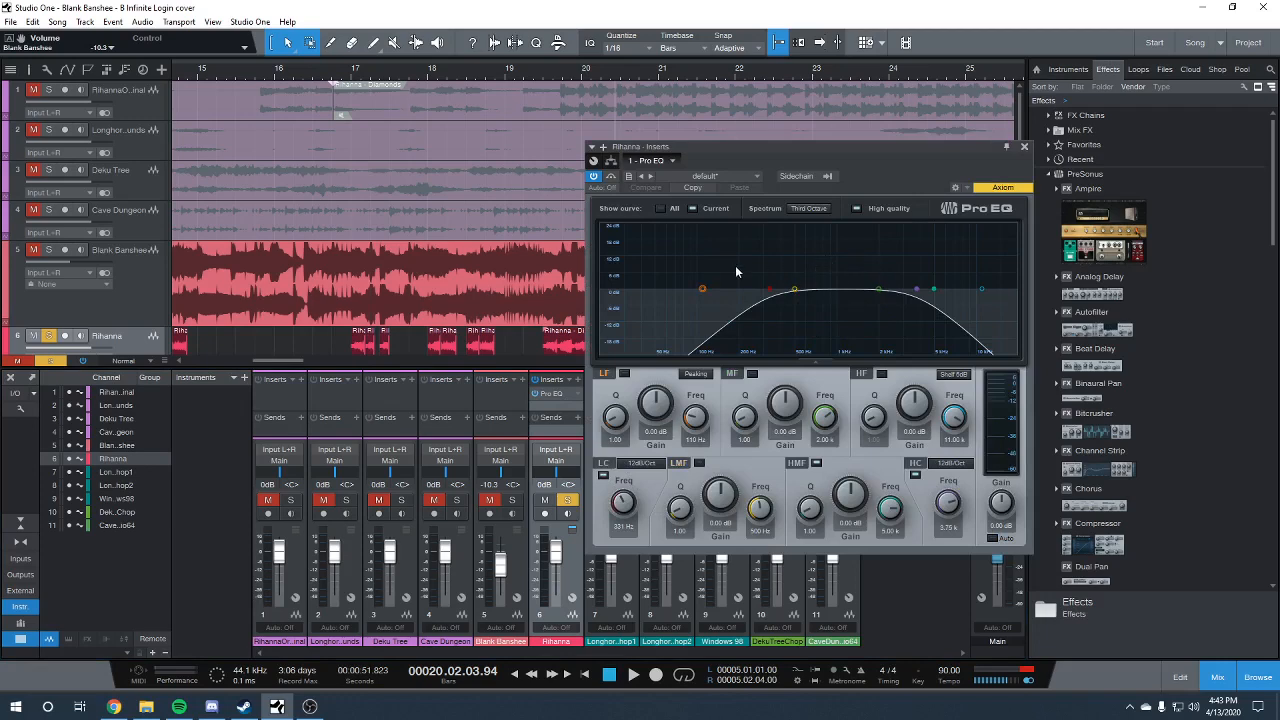
{"action": "left_click", "coordinate": [1024, 146]}
{"action": "key", "text": "F3"}
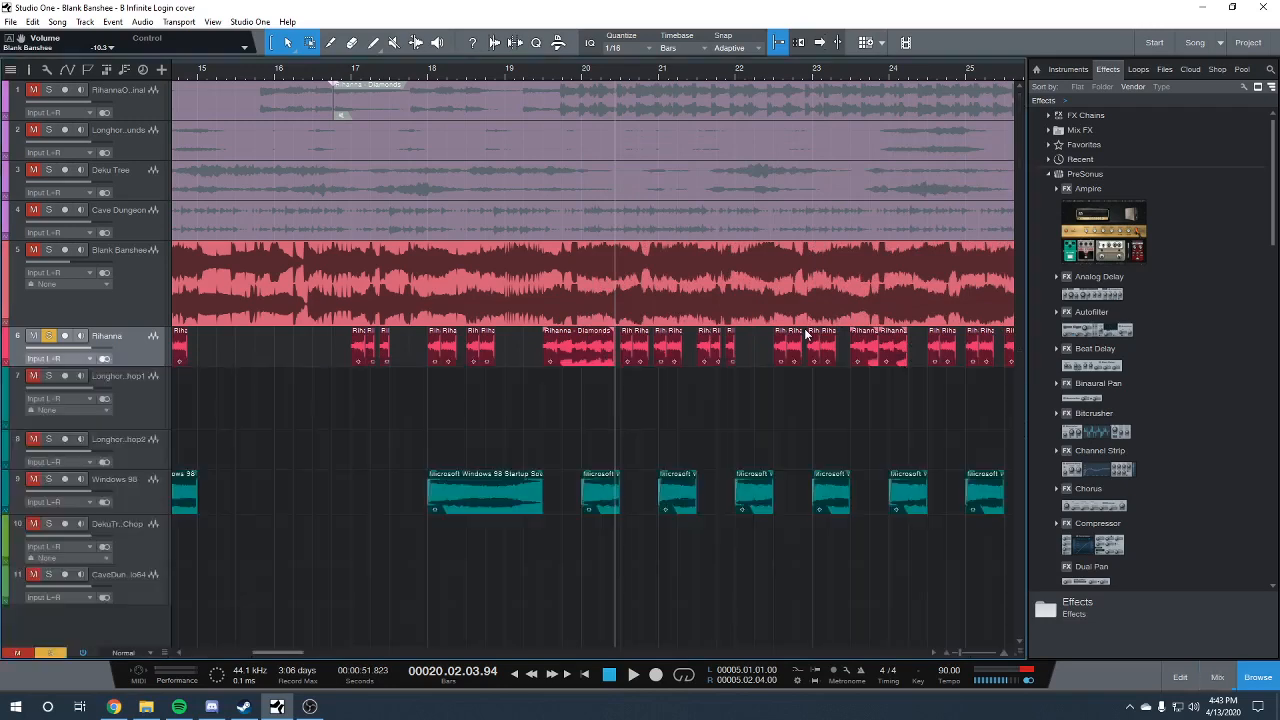
Unsolo the Rihanna track and play the full mix from bar 19 beat 3
{"action": "left_click", "coordinate": [553, 71]}
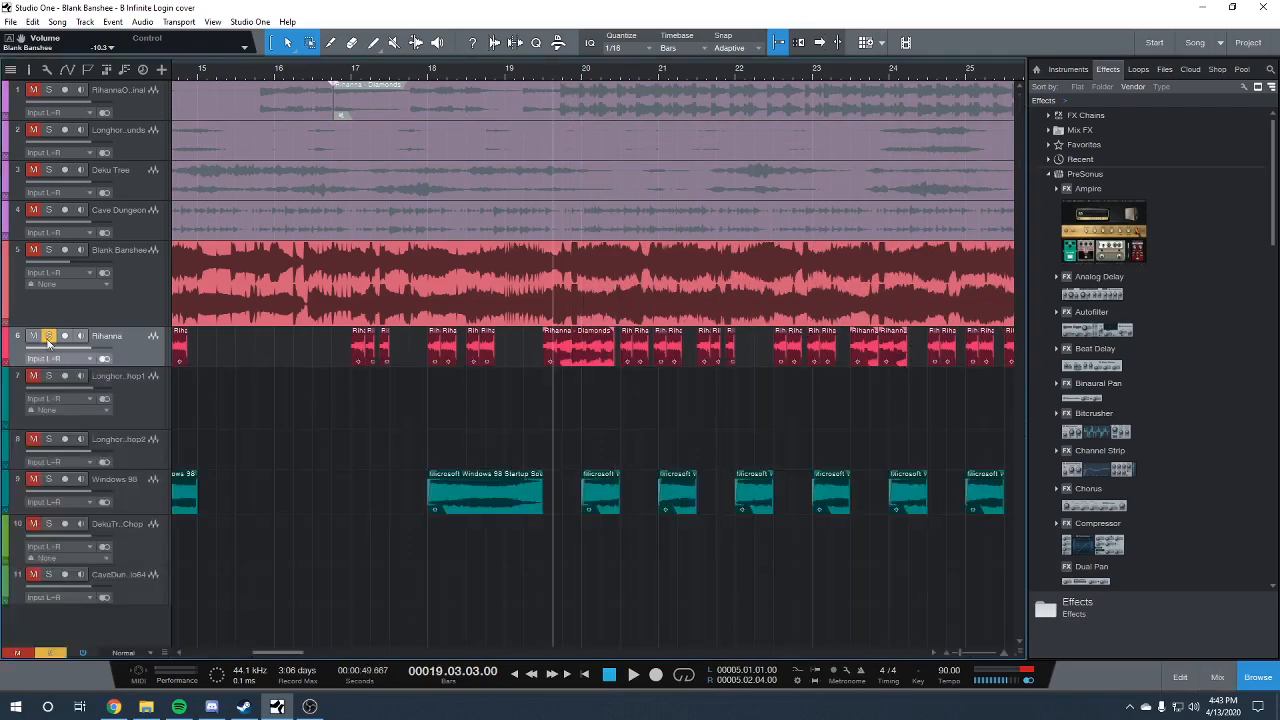
{"action": "left_click", "coordinate": [49, 336]}
{"action": "key", "text": "space"}
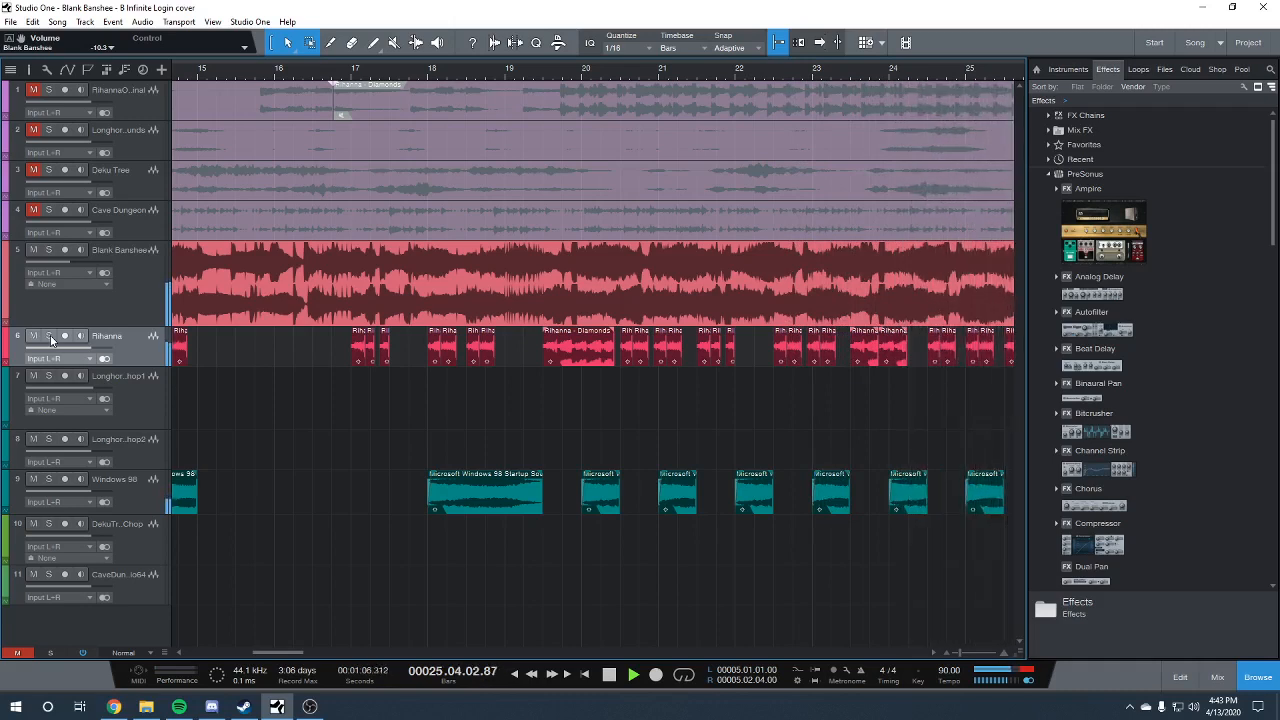
Solo the Blank Banshee reference track and play it from the end of bar 26 beat 2
{"action": "left_click_drag", "start_coordinate": [299, 652], "coordinate": [331, 634]}
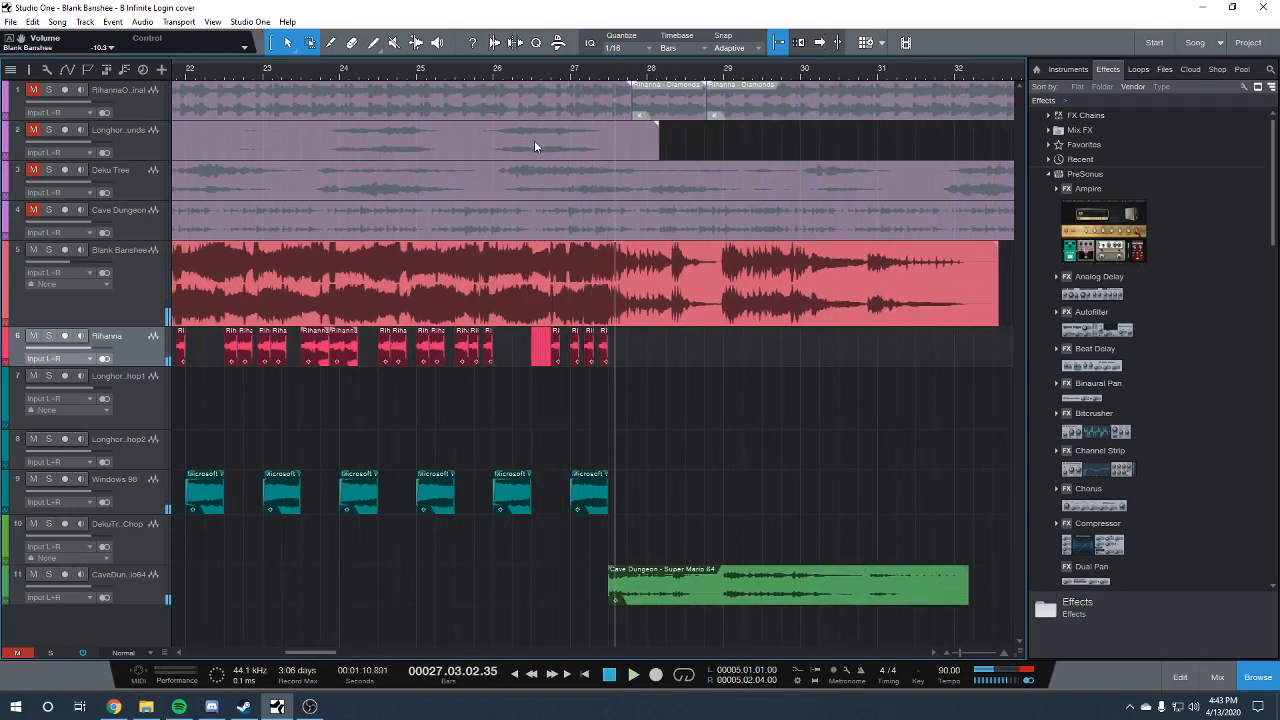
{"action": "left_click", "coordinate": [527, 70]}
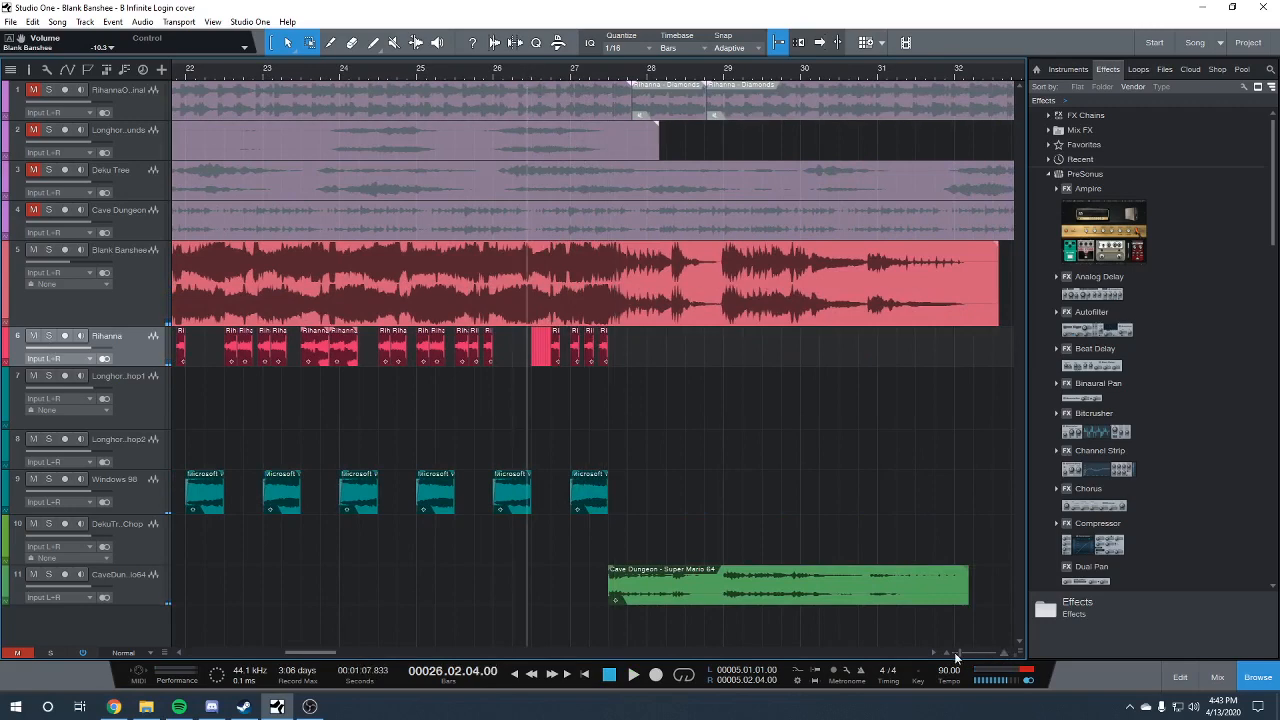
{"action": "left_click_drag", "start_coordinate": [954, 652], "coordinate": [970, 649]}
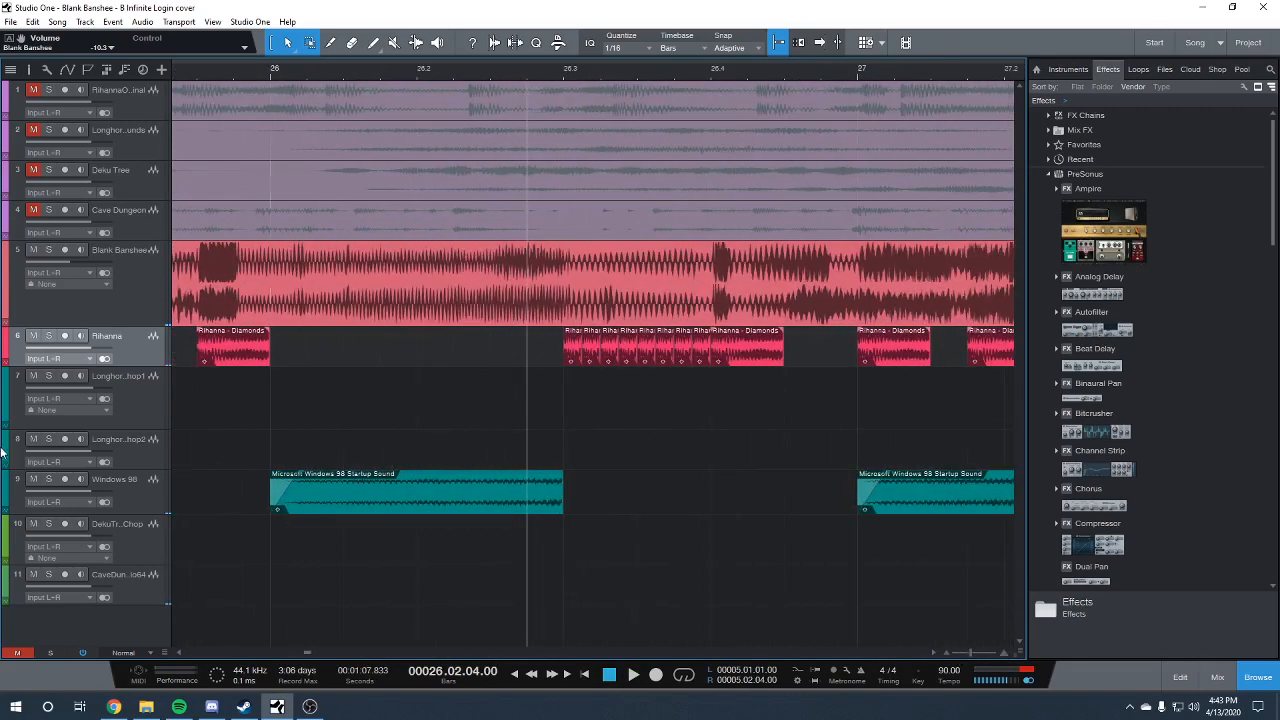
{"action": "left_click", "coordinate": [49, 250]}
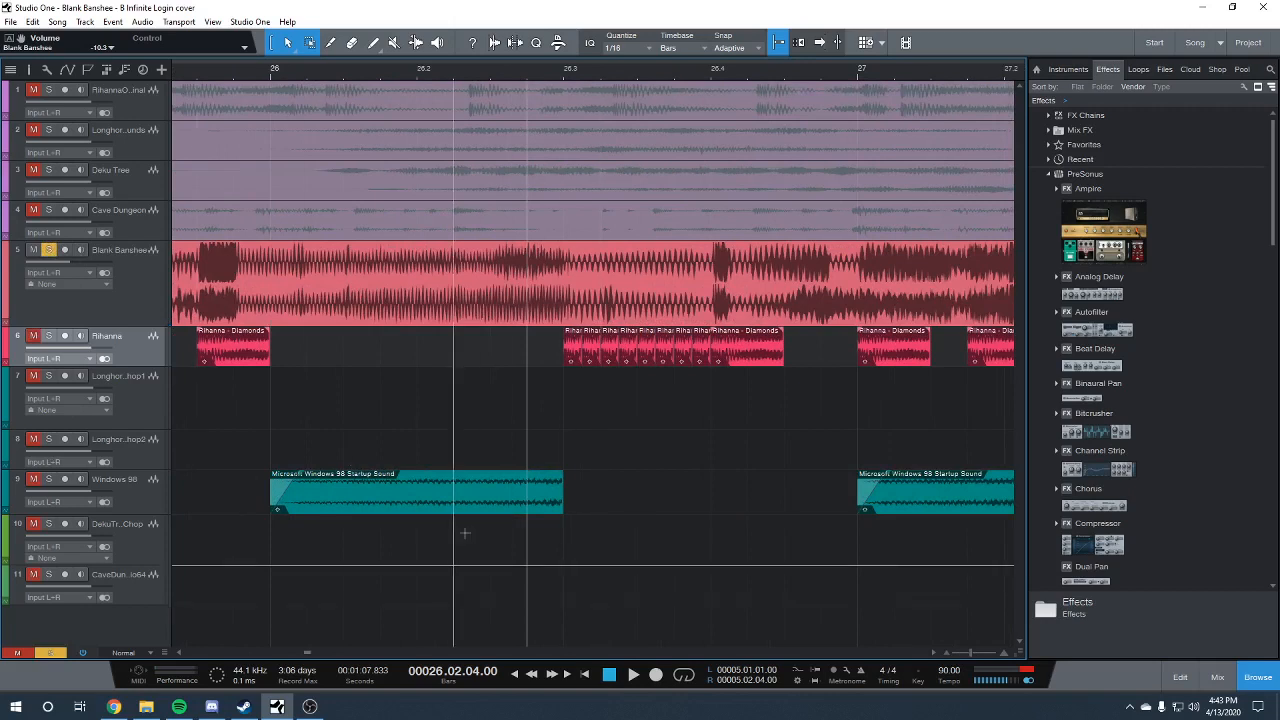
{"action": "key", "text": "space"}
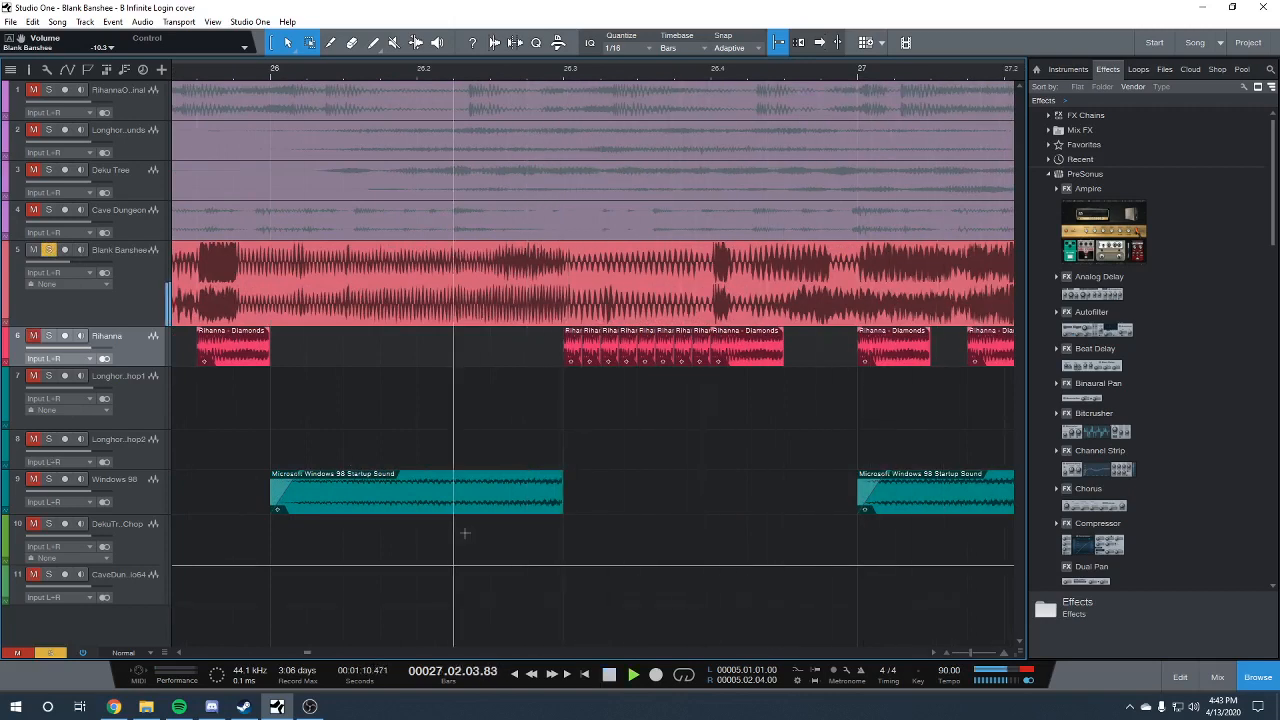
{"action": "key", "text": "space"}
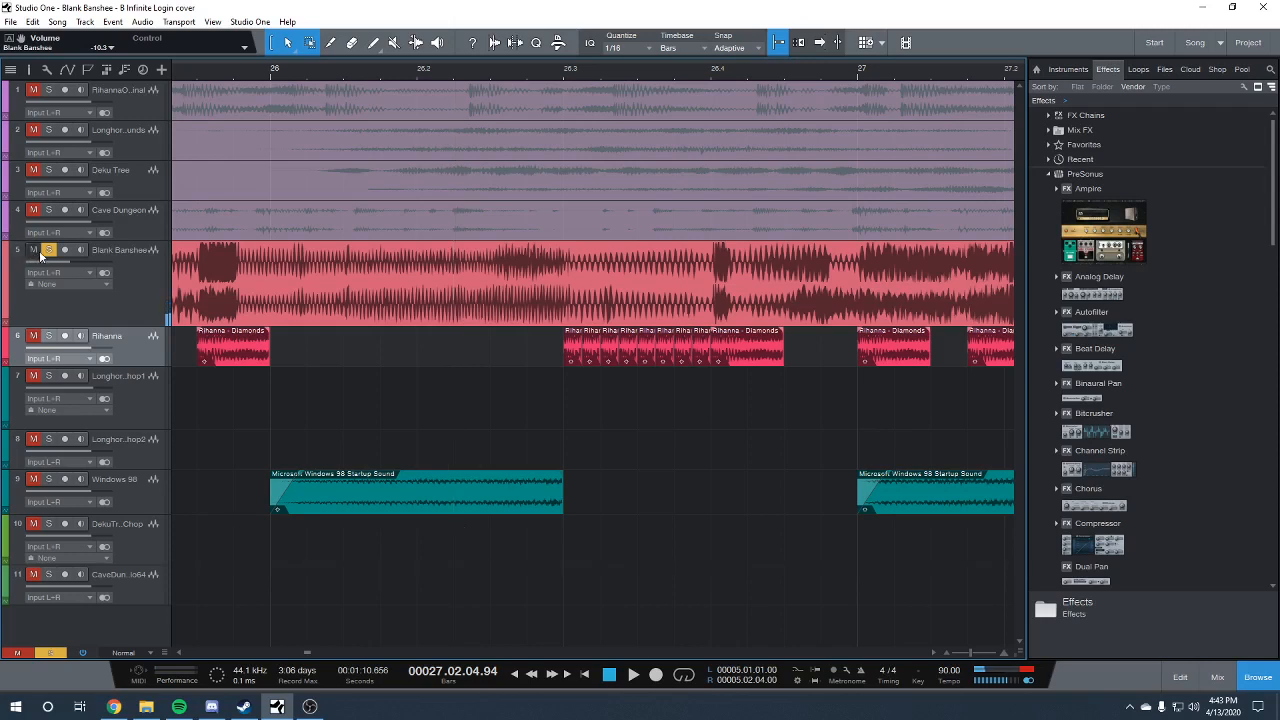
Solo the Rihanna track instead, check the first repeated clip's transpose and speedup in bar 26, and audition the stutter
{"action": "left_click", "coordinate": [49, 250]}
{"action": "left_click", "coordinate": [50, 337]}
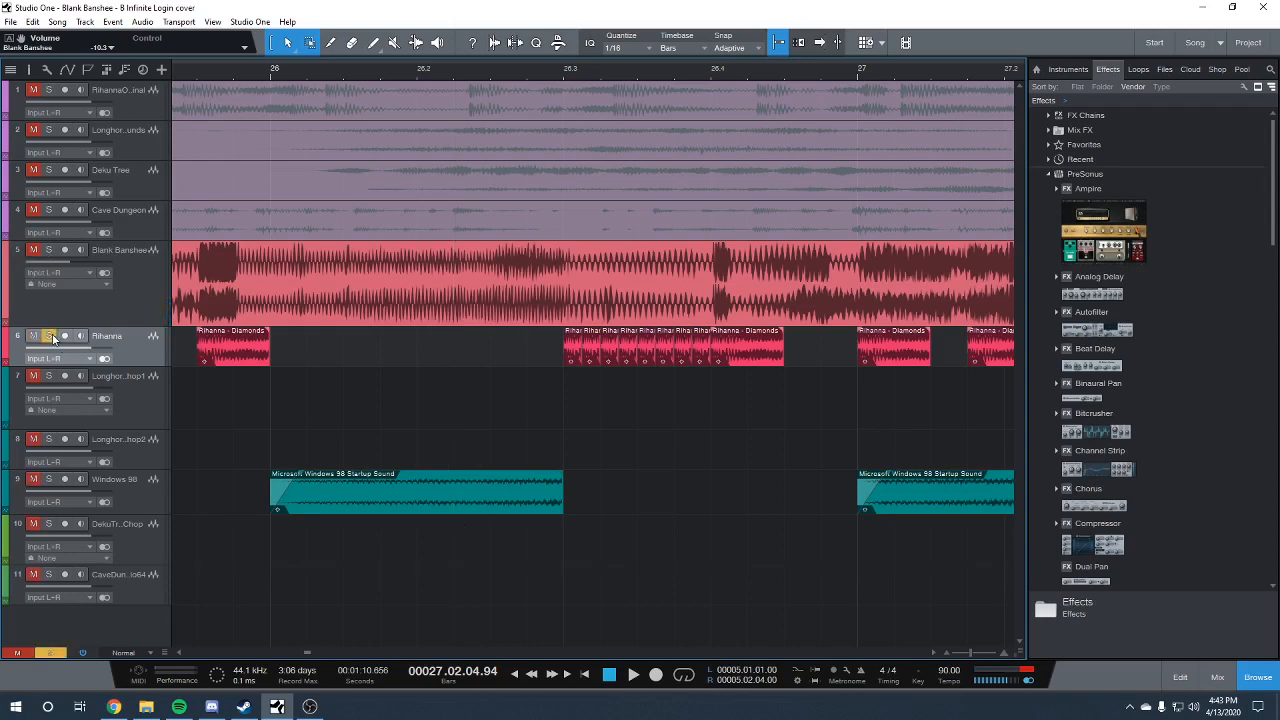
{"action": "left_click", "coordinate": [545, 74]}
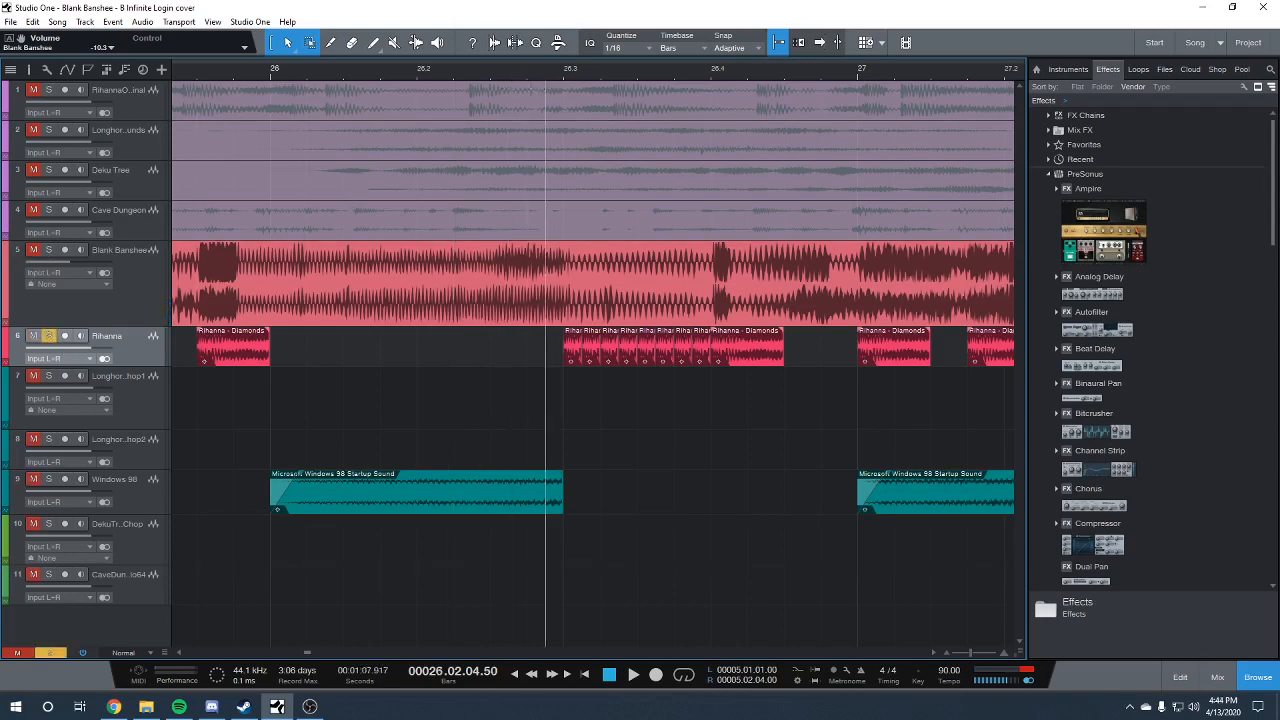
{"action": "right_click", "coordinate": [571, 355]}
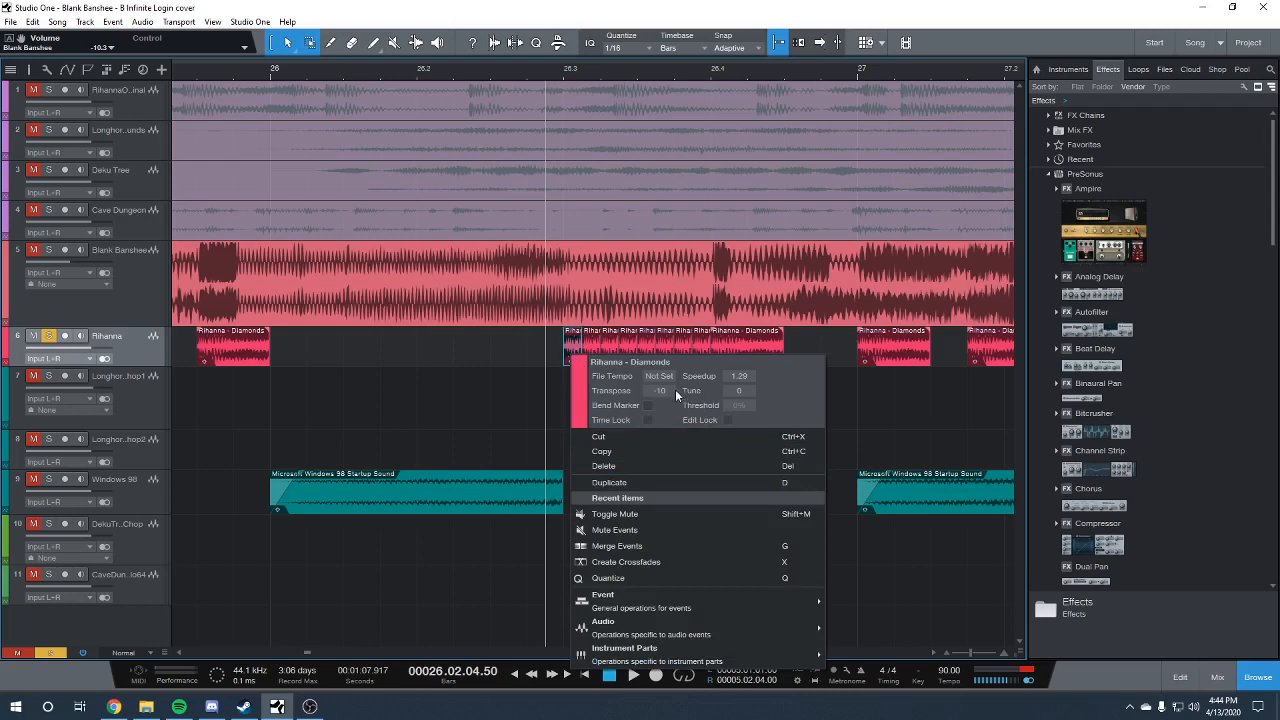
{"action": "left_click", "coordinate": [472, 385]}
{"action": "key", "text": "space"}
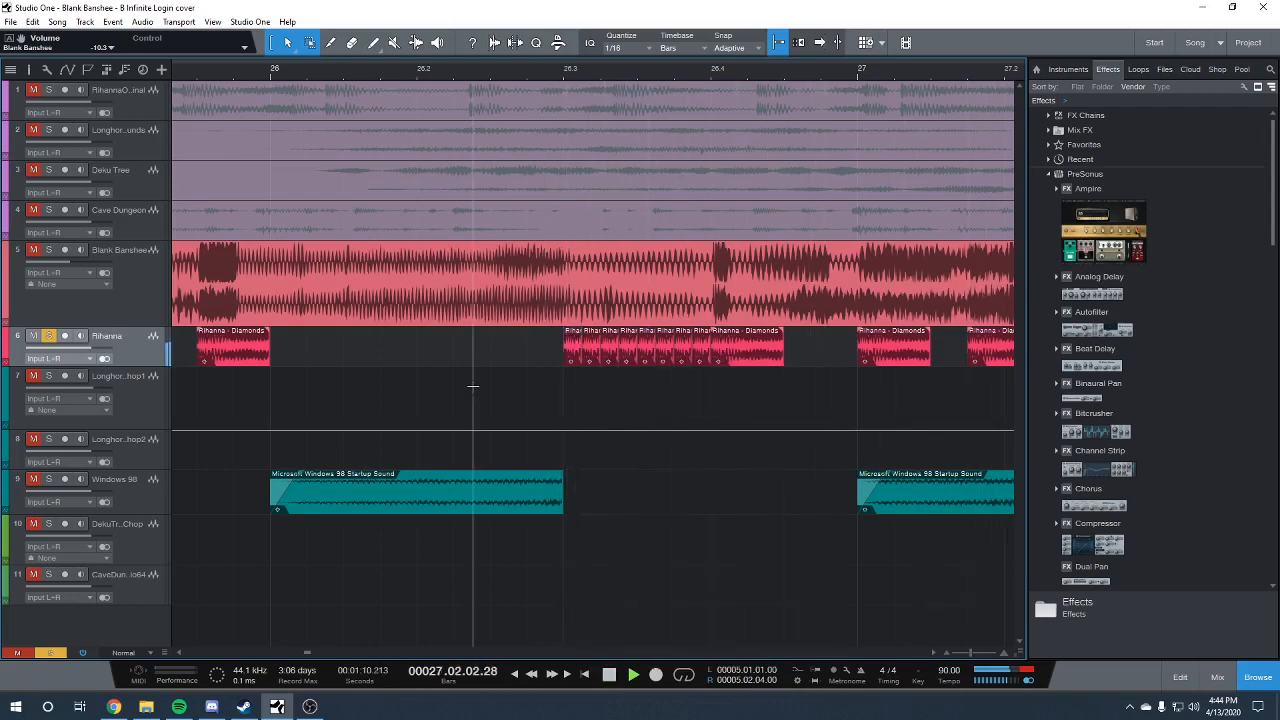
{"action": "key", "text": "space"}
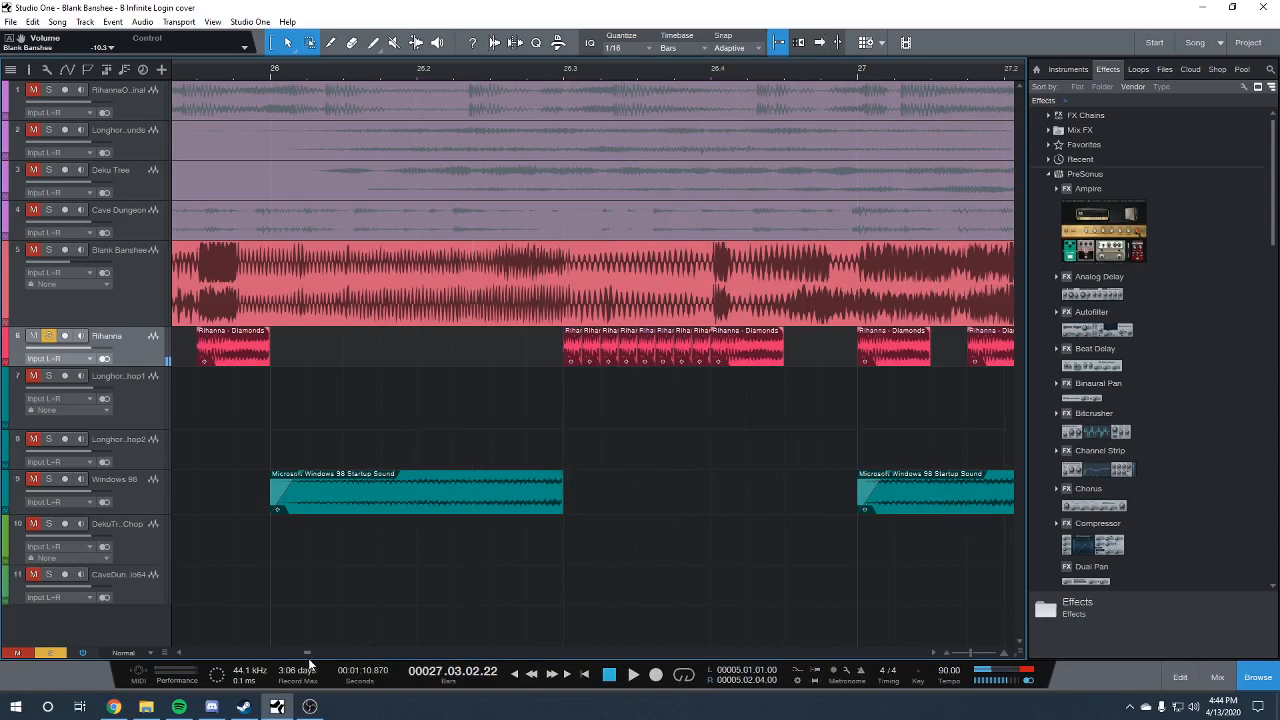
Solo the Cave Dungeon chop track, play its clip from bar 27 beat 3, and examine the clip's transpose and speedup
{"action": "left_click_drag", "start_coordinate": [309, 654], "coordinate": [309, 655]}
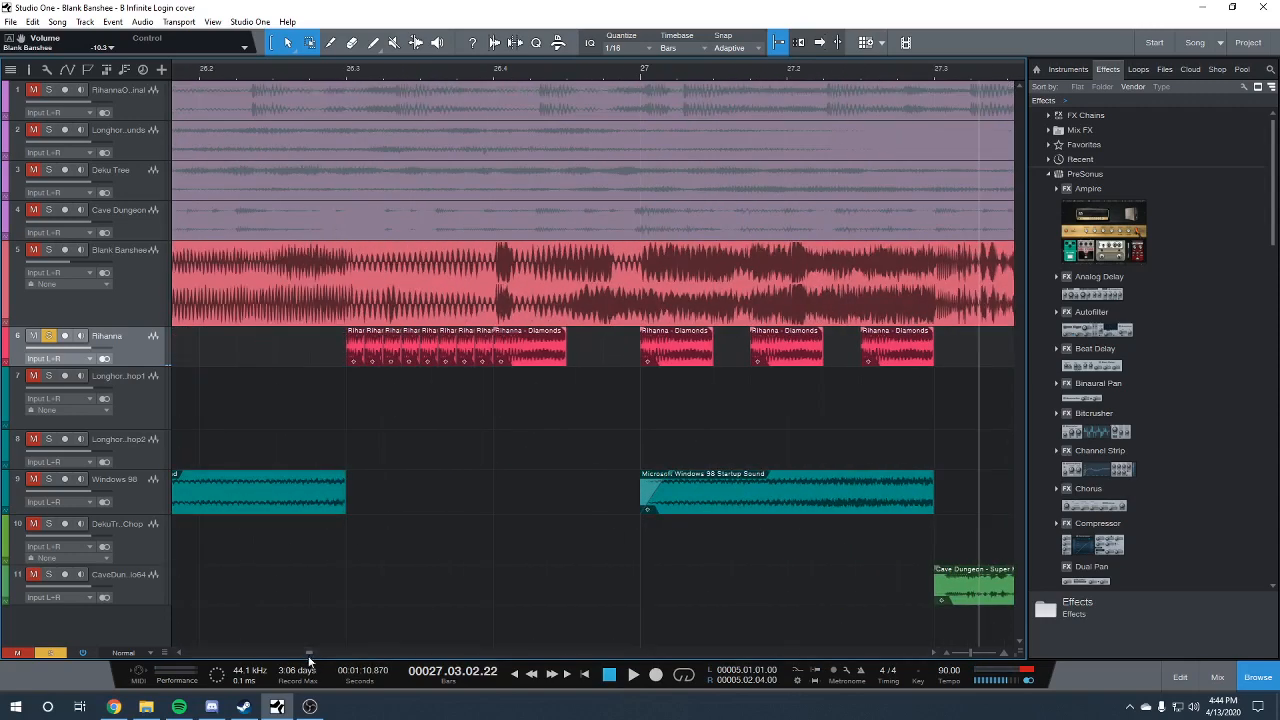
{"action": "left_click_drag", "start_coordinate": [967, 652], "coordinate": [932, 651]}
{"action": "left_click", "coordinate": [934, 653]}
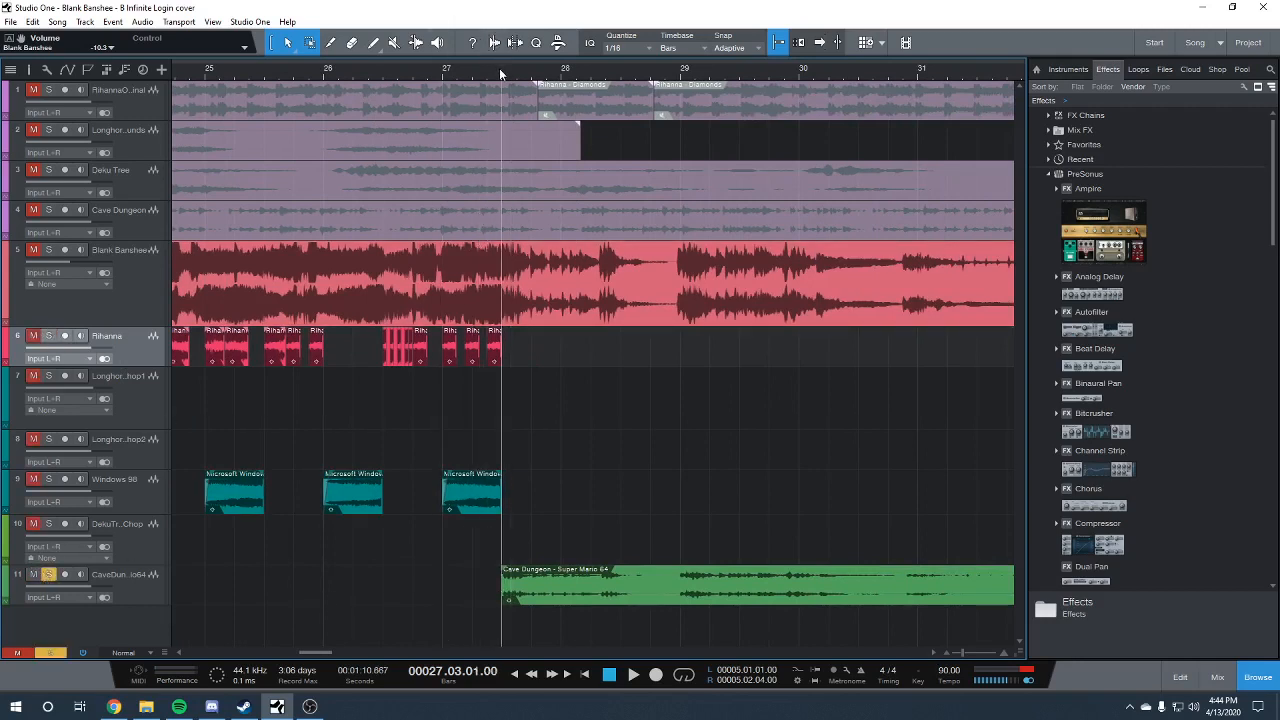
{"action": "key", "text": "space"}
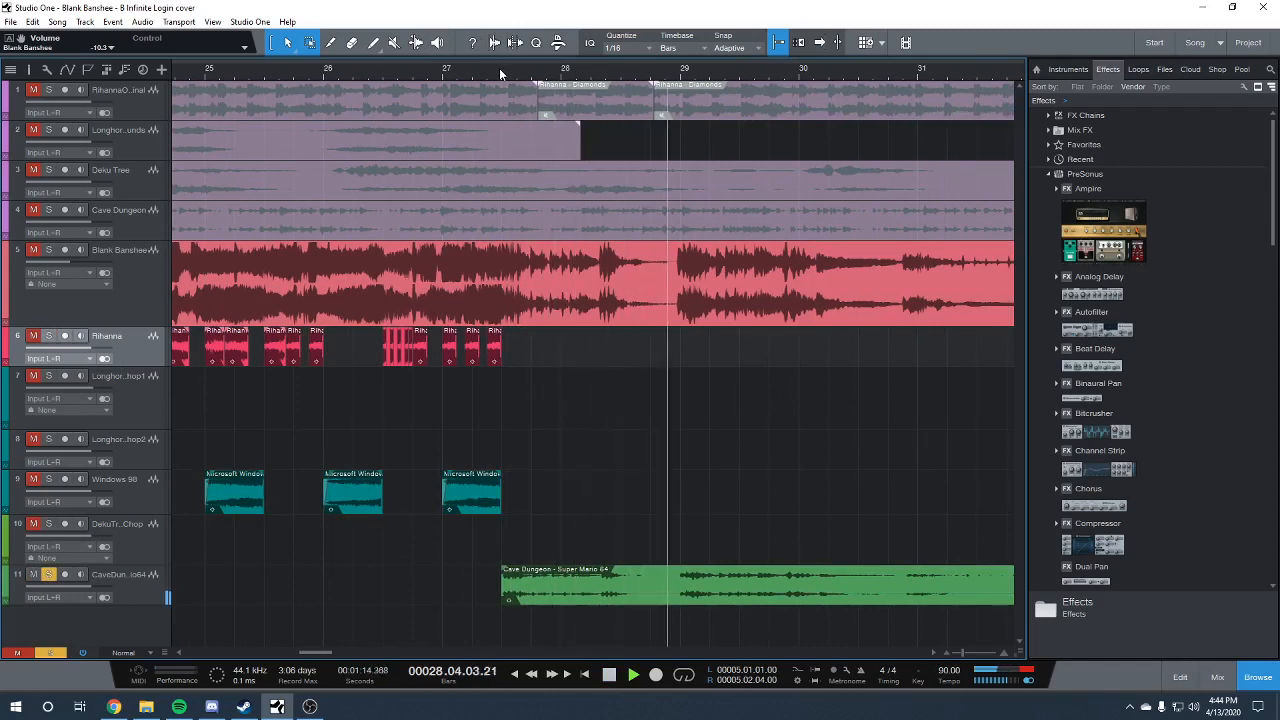
{"action": "right_click", "coordinate": [625, 585]}
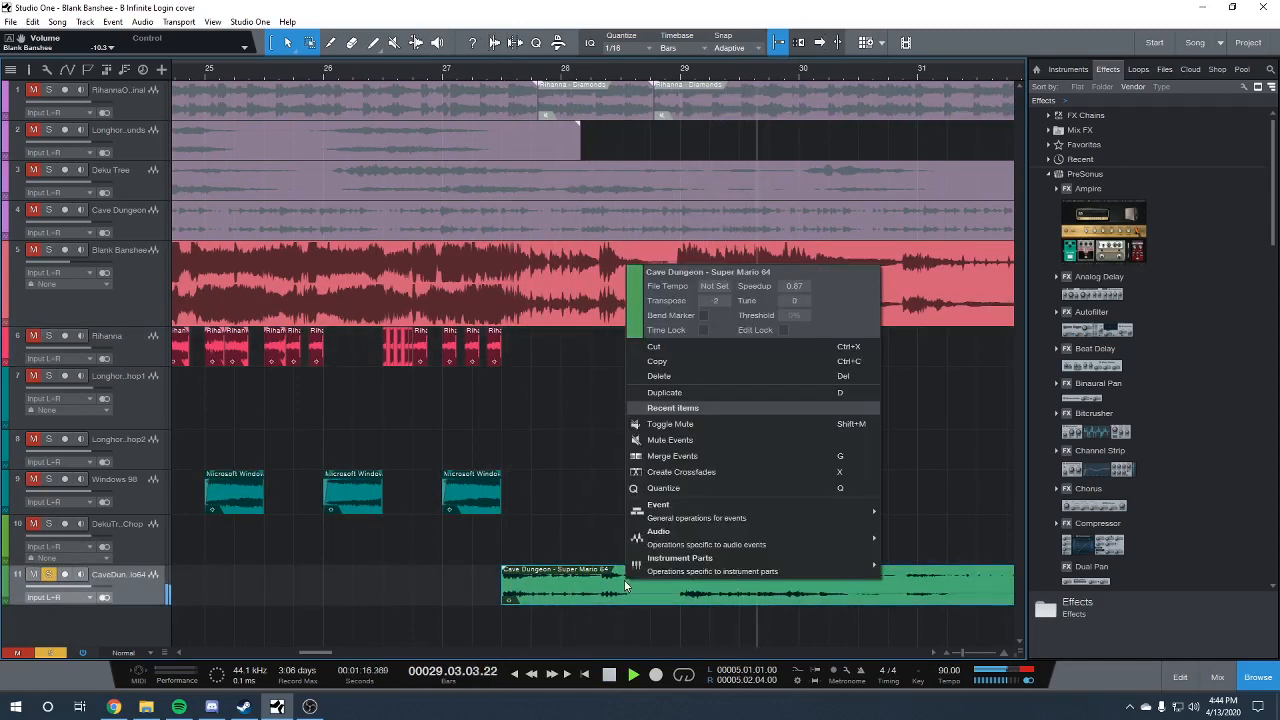
{"action": "left_click", "coordinate": [534, 515]}
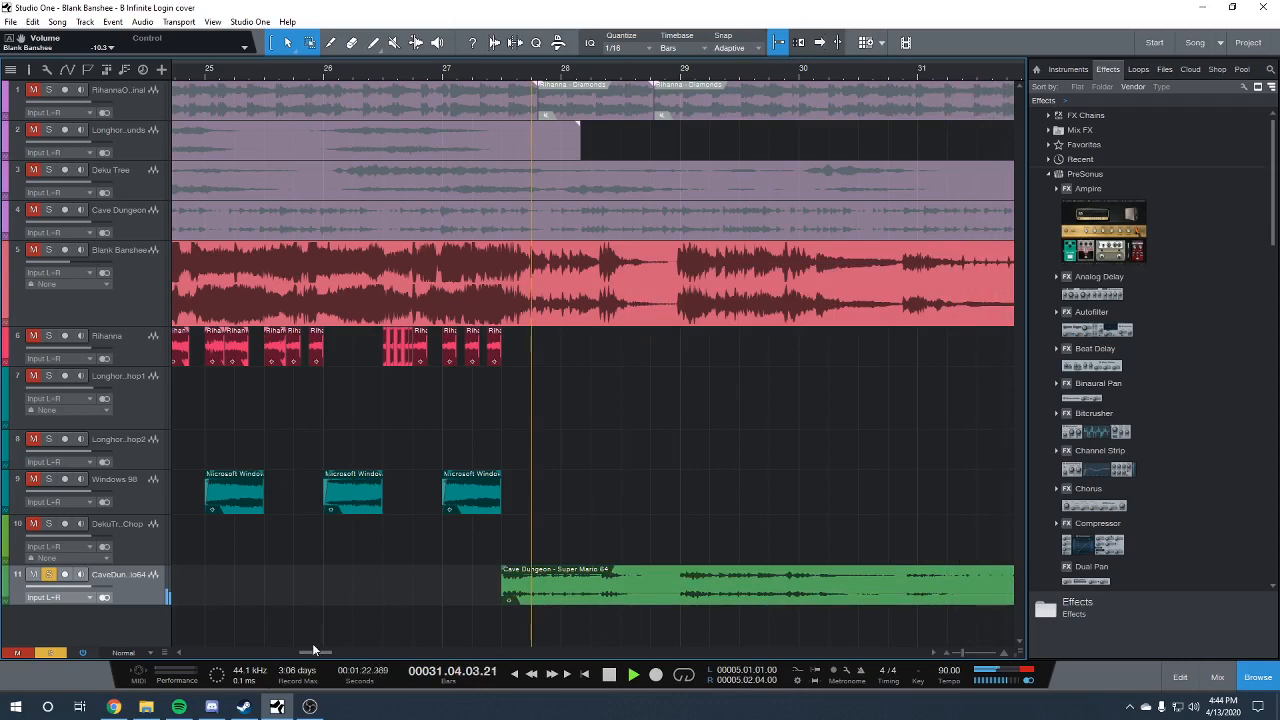
{"action": "left_click_drag", "start_coordinate": [313, 651], "coordinate": [320, 650]}
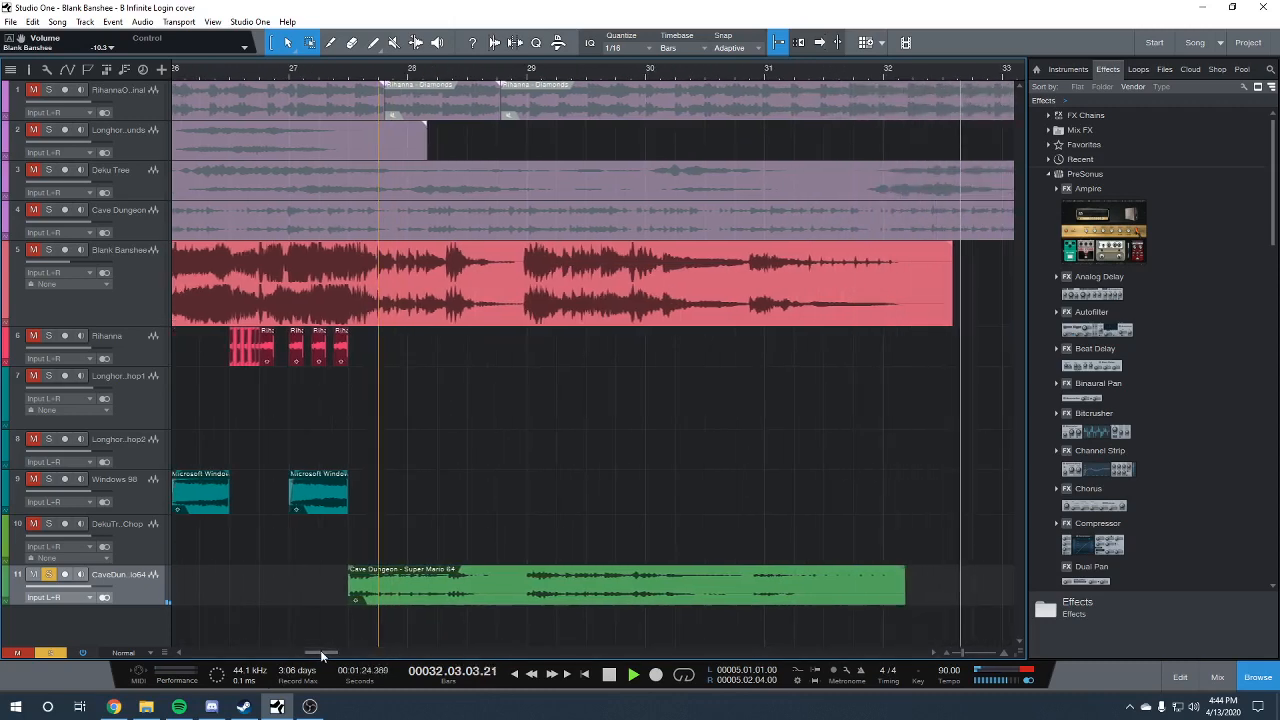